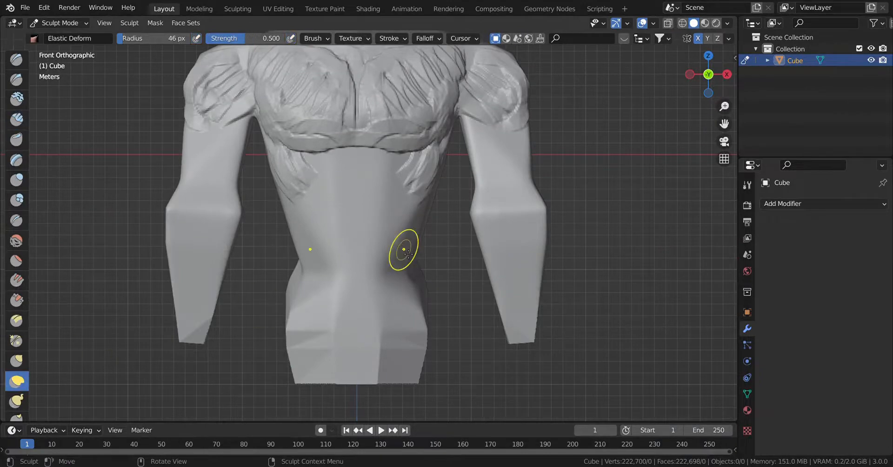
Set the Elastic Deform brush radius to 93 px and pull the torso's sides, waist and hips outward.
{"action": "key", "text": "s"}
{"action": "left_click", "coordinate": [411, 249]}
{"action": "key", "text": "f"}
{"action": "left_click", "coordinate": [449, 252]}
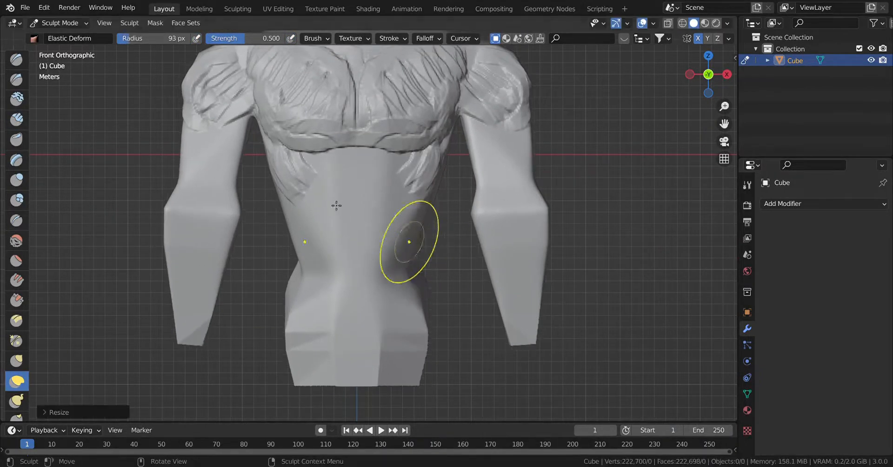
{"action": "left_click_drag", "start_coordinate": [306, 263], "coordinate": [281, 253]}
{"action": "left_click_drag", "start_coordinate": [271, 144], "coordinate": [254, 151]}
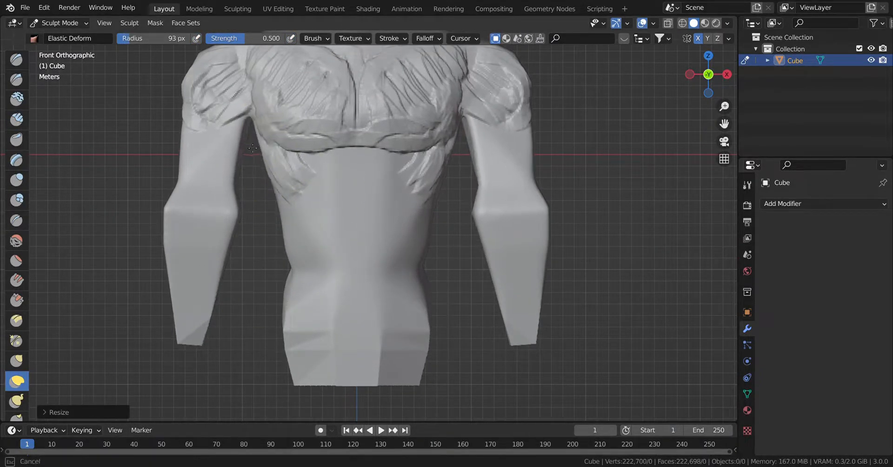
{"action": "left_click_drag", "start_coordinate": [278, 199], "coordinate": [256, 203]}
{"action": "left_click_drag", "start_coordinate": [289, 258], "coordinate": [246, 278]}
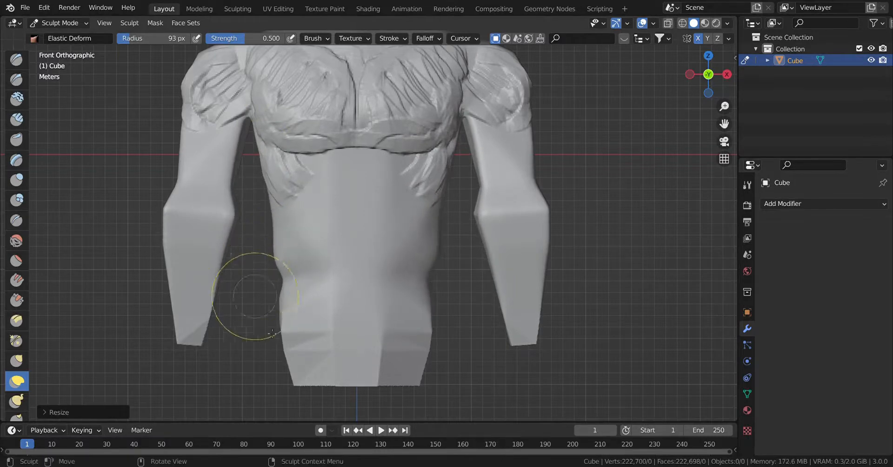
{"action": "left_click_drag", "start_coordinate": [289, 359], "coordinate": [260, 358]}
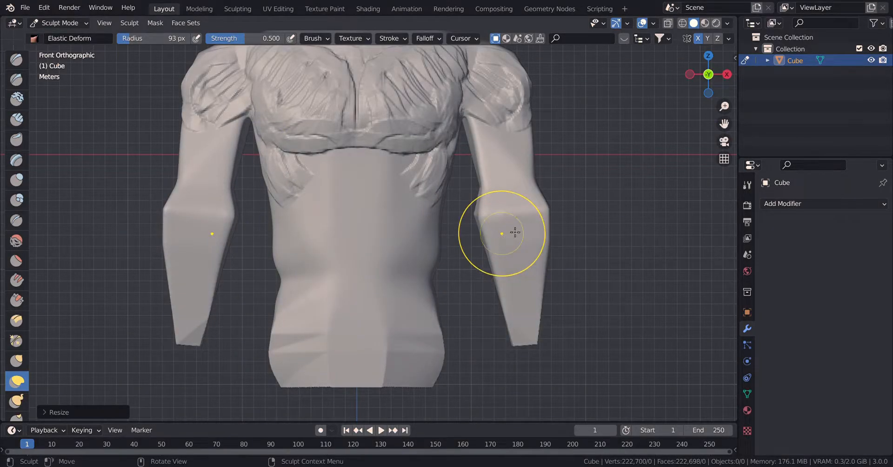
Adjust the outer contour of the upper arm and shoulder with Elastic Deform.
{"action": "scroll", "coordinate": [514, 230], "scroll_direction": "up", "scroll_amount": 3}
{"action": "middle_click_drag", "start_coordinate": [457, 207], "coordinate": [407, 338], "text": "shift"}
{"action": "mouse_move", "coordinate": [522, 198]}
{"action": "left_mouse_down"}
{"action": "mouse_move", "coordinate": [530, 211]}
{"action": "mouse_move", "coordinate": [522, 215]}
{"action": "left_mouse_up"}
{"action": "left_click_drag", "start_coordinate": [607, 260], "coordinate": [617, 260]}
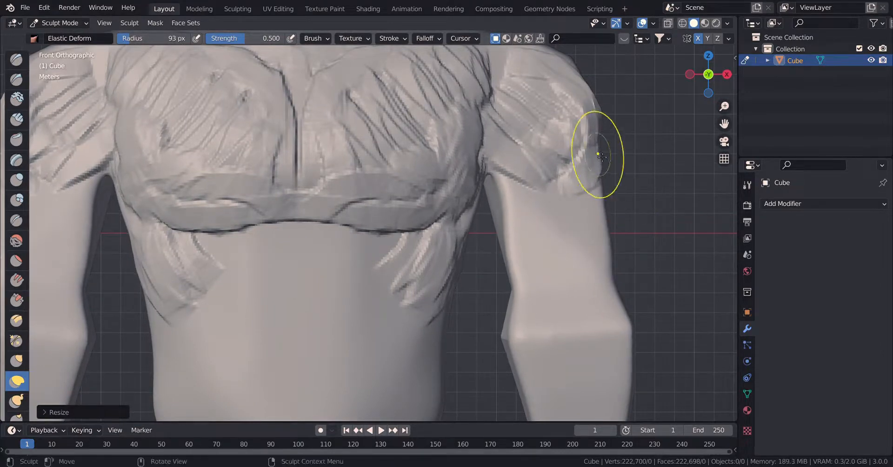
{"action": "left_click_drag", "start_coordinate": [598, 143], "coordinate": [592, 166]}
Reshape the shoulder line, the base of the neck and the collarbone area with Elastic Deform.
{"action": "scroll", "coordinate": [493, 174], "scroll_direction": "down", "scroll_amount": 2}
{"action": "middle_click_drag", "start_coordinate": [487, 174], "coordinate": [590, 212], "text": "shift"}
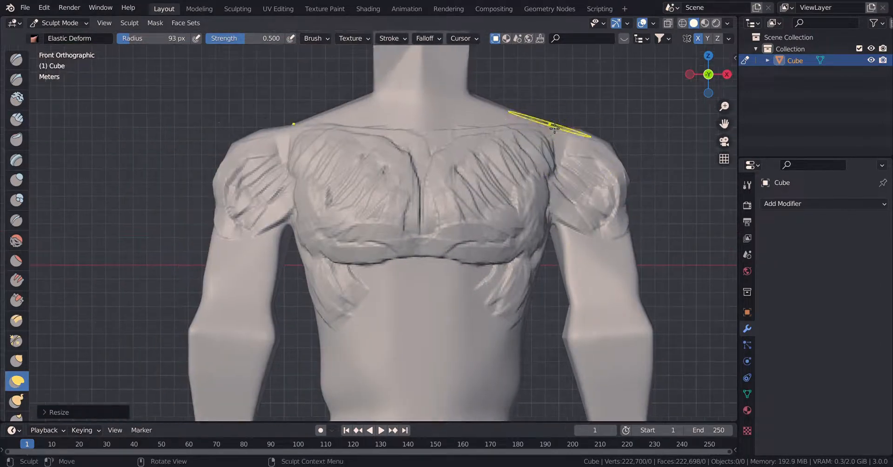
{"action": "left_click_drag", "start_coordinate": [554, 129], "coordinate": [552, 135]}
{"action": "left_click_drag", "start_coordinate": [473, 98], "coordinate": [484, 97]}
{"action": "left_click_drag", "start_coordinate": [424, 138], "coordinate": [427, 146]}
{"action": "left_click_drag", "start_coordinate": [366, 98], "coordinate": [352, 82]}
{"action": "left_click_drag", "start_coordinate": [296, 125], "coordinate": [289, 112]}
{"action": "left_click_drag", "start_coordinate": [234, 150], "coordinate": [226, 146]}
{"action": "scroll", "coordinate": [362, 304], "scroll_direction": "down", "scroll_amount": 3}
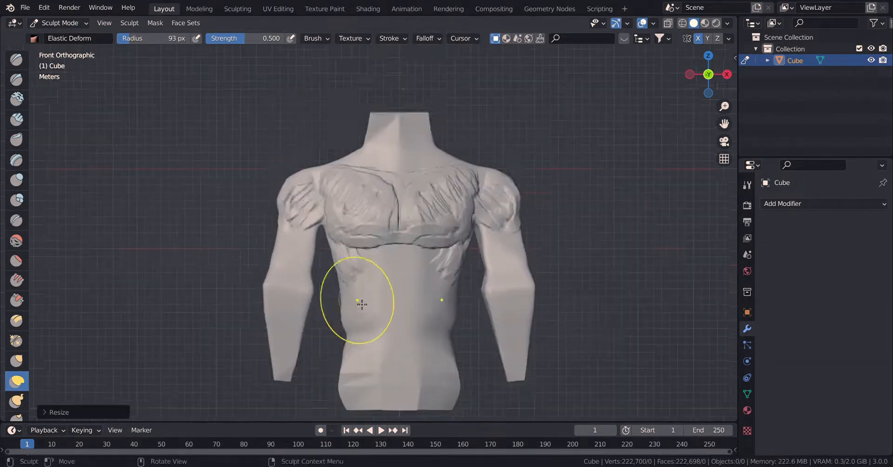
Build up the rib, side and abdominal muscles on the torso's front with Clay Strips at a 51 px radius.
{"action": "scroll", "coordinate": [362, 304], "scroll_direction": "up", "scroll_amount": 5}
{"action": "key", "text": "c"}
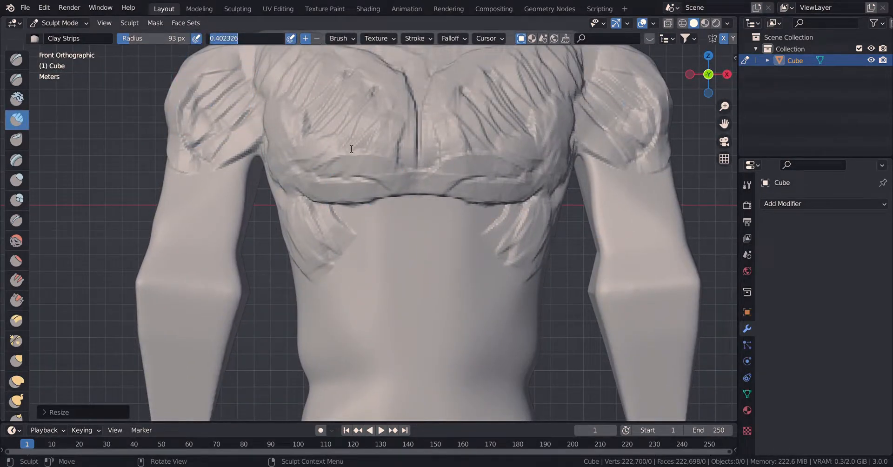
{"action": "left_click_drag", "start_coordinate": [349, 202], "coordinate": [378, 240]}
{"action": "mouse_move", "coordinate": [317, 209]}
{"action": "left_mouse_down"}
{"action": "mouse_move", "coordinate": [328, 233]}
{"action": "mouse_move", "coordinate": [370, 255]}
{"action": "left_mouse_up"}
{"action": "key", "text": "f"}
{"action": "left_click", "coordinate": [367, 253]}
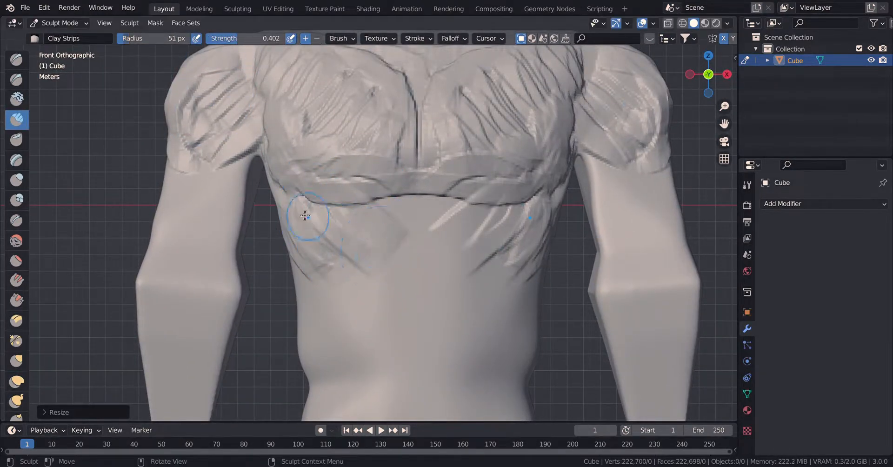
{"action": "mouse_move", "coordinate": [305, 213]}
{"action": "left_mouse_down"}
{"action": "mouse_move", "coordinate": [329, 321]}
{"action": "mouse_move", "coordinate": [323, 372]}
{"action": "mouse_move", "coordinate": [346, 395]}
{"action": "mouse_move", "coordinate": [348, 417]}
{"action": "left_mouse_up"}
{"action": "mouse_move", "coordinate": [352, 225]}
{"action": "left_mouse_down"}
{"action": "mouse_move", "coordinate": [406, 207]}
{"action": "mouse_move", "coordinate": [368, 230]}
{"action": "mouse_move", "coordinate": [398, 221]}
{"action": "left_mouse_up"}
{"action": "mouse_move", "coordinate": [359, 274]}
{"action": "left_mouse_down"}
{"action": "mouse_move", "coordinate": [372, 259]}
{"action": "mouse_move", "coordinate": [374, 316]}
{"action": "mouse_move", "coordinate": [374, 297]}
{"action": "mouse_move", "coordinate": [402, 382]}
{"action": "mouse_move", "coordinate": [331, 305]}
{"action": "mouse_move", "coordinate": [317, 200]}
{"action": "mouse_move", "coordinate": [265, 140]}
{"action": "mouse_move", "coordinate": [282, 95]}
{"action": "mouse_move", "coordinate": [224, 135]}
{"action": "mouse_move", "coordinate": [204, 82]}
{"action": "left_mouse_up"}
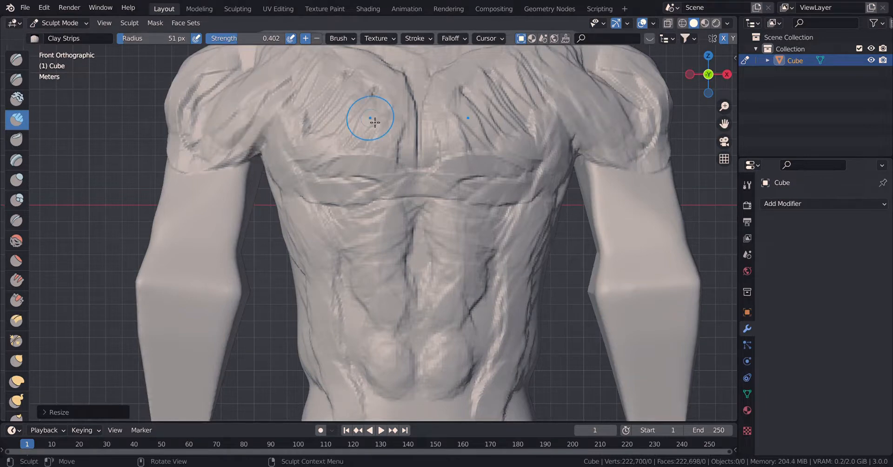
Sculpt the front shoulder muscles with Clay Strips, enlarging the brush radius to 58 px.
{"action": "left_click_drag", "start_coordinate": [383, 149], "coordinate": [405, 244], "text": "alt+shift"}
{"action": "scroll", "coordinate": [353, 223], "scroll_direction": "up", "scroll_amount": 3}
{"action": "left_click_drag", "start_coordinate": [275, 186], "coordinate": [351, 229], "text": "alt+shift"}
{"action": "mouse_move", "coordinate": [282, 164]}
{"action": "left_mouse_down"}
{"action": "mouse_move", "coordinate": [293, 158]}
{"action": "mouse_move", "coordinate": [291, 138]}
{"action": "left_mouse_up"}
{"action": "mouse_move", "coordinate": [339, 167]}
{"action": "left_mouse_down"}
{"action": "mouse_move", "coordinate": [209, 246]}
{"action": "mouse_move", "coordinate": [155, 349]}
{"action": "mouse_move", "coordinate": [160, 335]}
{"action": "left_mouse_up"}
{"action": "scroll", "coordinate": [215, 255], "scroll_direction": "down", "scroll_amount": 2}
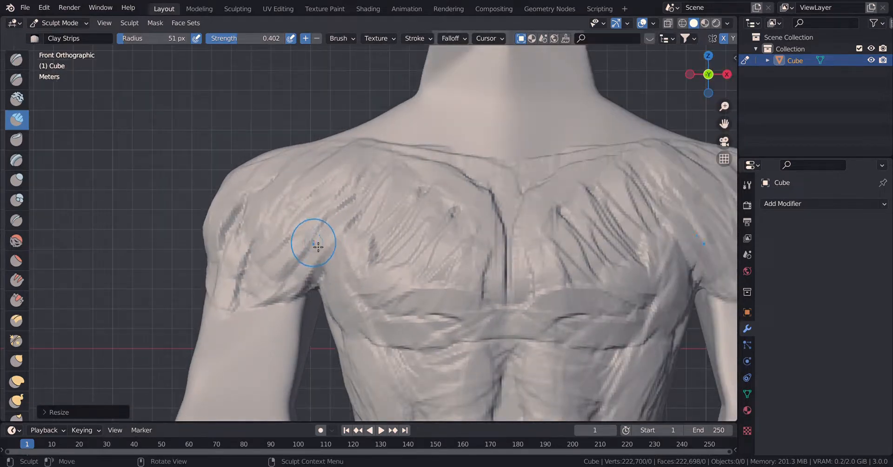
{"action": "key", "text": "f"}
{"action": "left_click", "coordinate": [322, 249]}
{"action": "mouse_move", "coordinate": [239, 210]}
{"action": "left_mouse_down"}
{"action": "mouse_move", "coordinate": [239, 259]}
{"action": "mouse_move", "coordinate": [261, 259]}
{"action": "mouse_move", "coordinate": [336, 211]}
{"action": "mouse_move", "coordinate": [330, 168]}
{"action": "mouse_move", "coordinate": [265, 237]}
{"action": "mouse_move", "coordinate": [335, 242]}
{"action": "mouse_move", "coordinate": [368, 209]}
{"action": "left_mouse_up"}
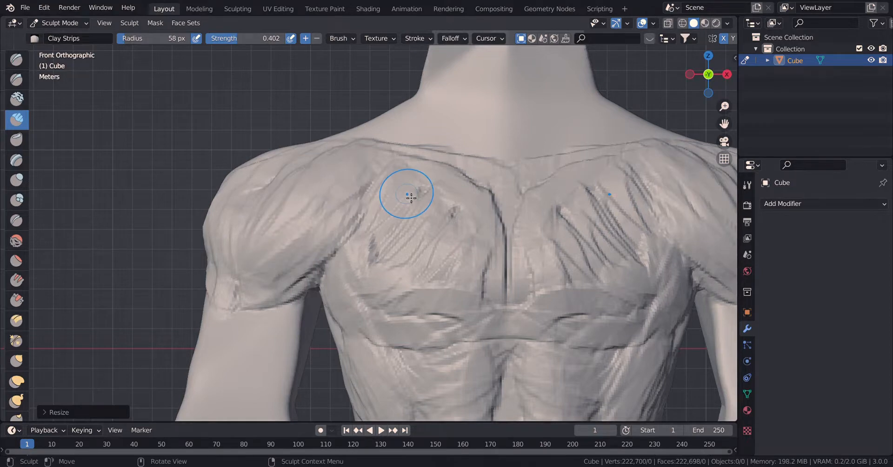
Add Clay Strips strokes across the top of the shoulder from the top view.
{"action": "key", "text": "KP_7"}
{"action": "mouse_move", "coordinate": [317, 140]}
{"action": "left_mouse_down"}
{"action": "mouse_move", "coordinate": [295, 165]}
{"action": "mouse_move", "coordinate": [245, 178]}
{"action": "left_mouse_up"}
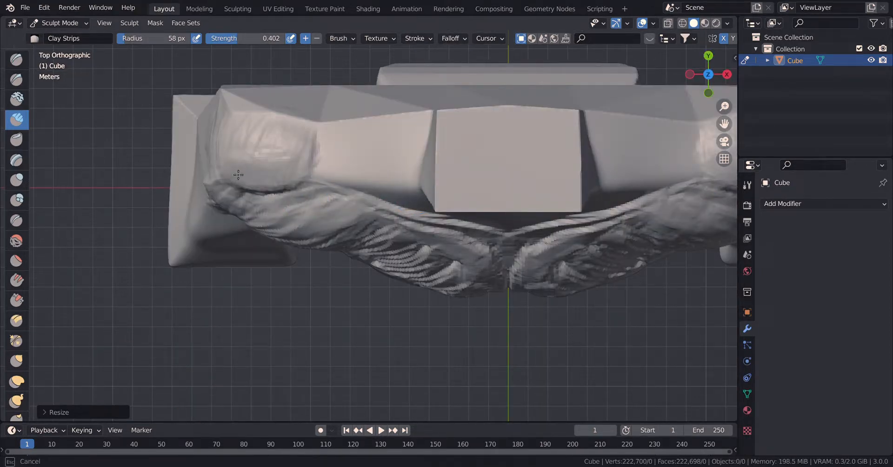
{"action": "left_click_drag", "start_coordinate": [279, 161], "coordinate": [293, 129]}
{"action": "mouse_move", "coordinate": [331, 148]}
{"action": "middle_mouse_down"}
{"action": "mouse_move", "coordinate": [302, 149]}
{"action": "mouse_move", "coordinate": [223, 189]}
{"action": "mouse_move", "coordinate": [204, 172]}
{"action": "middle_mouse_up"}
Sculpt the rear shoulder, shoulder-blade strands and back of the upper arm with Clay Strips.
{"action": "mouse_move", "coordinate": [143, 140]}
{"action": "left_mouse_down"}
{"action": "mouse_move", "coordinate": [127, 242]}
{"action": "mouse_move", "coordinate": [156, 269]}
{"action": "left_mouse_up"}
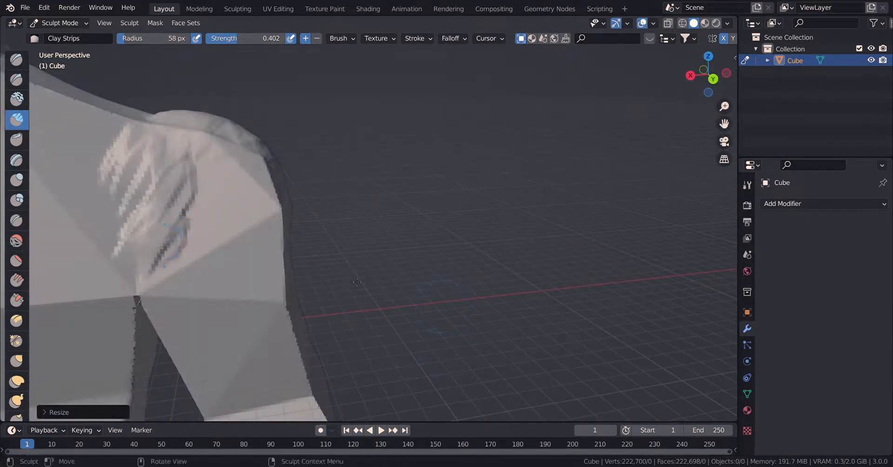
{"action": "mouse_move", "coordinate": [244, 202]}
{"action": "middle_mouse_down", "text": "shift"}
{"action": "mouse_move", "coordinate": [347, 158]}
{"action": "mouse_move", "coordinate": [450, 129]}
{"action": "middle_mouse_up", "text": "shift"}
{"action": "mouse_move", "coordinate": [356, 100]}
{"action": "left_mouse_down"}
{"action": "mouse_move", "coordinate": [279, 223]}
{"action": "mouse_move", "coordinate": [316, 135]}
{"action": "mouse_move", "coordinate": [297, 186]}
{"action": "mouse_move", "coordinate": [363, 130]}
{"action": "mouse_move", "coordinate": [418, 153]}
{"action": "mouse_move", "coordinate": [435, 173]}
{"action": "mouse_move", "coordinate": [395, 123]}
{"action": "mouse_move", "coordinate": [404, 139]}
{"action": "mouse_move", "coordinate": [442, 142]}
{"action": "left_mouse_up"}
{"action": "left_click_drag", "start_coordinate": [391, 229], "coordinate": [419, 347]}
{"action": "middle_click_drag", "start_coordinate": [410, 366], "coordinate": [409, 343]}
{"action": "left_click_drag", "start_coordinate": [378, 238], "coordinate": [365, 332]}
{"action": "left_click_drag", "start_coordinate": [409, 368], "coordinate": [382, 267]}
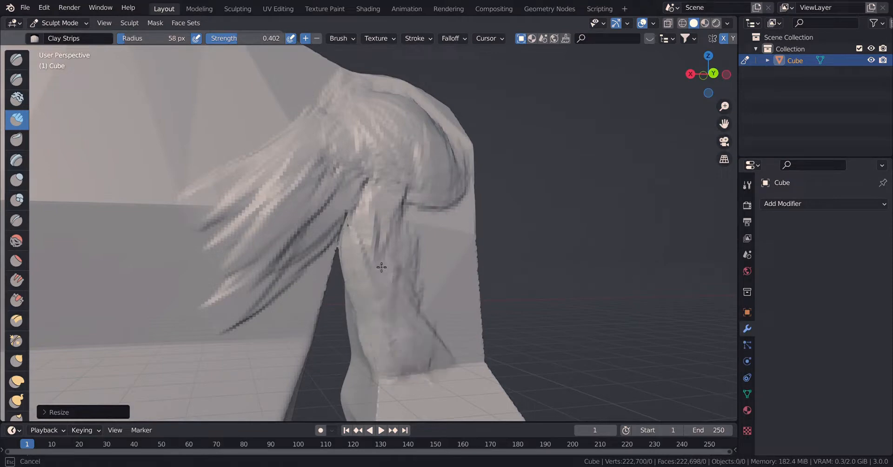
Build up the outer deltoid with Clay Strips and extend its muscle mass down the upper arm.
{"action": "middle_click_drag", "start_coordinate": [575, 289], "coordinate": [458, 135]}
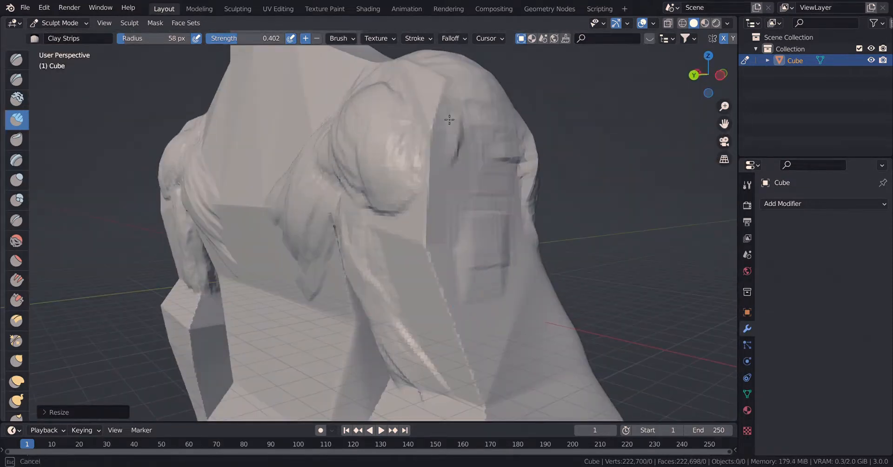
{"action": "mouse_move", "coordinate": [450, 107]}
{"action": "left_mouse_down"}
{"action": "mouse_move", "coordinate": [479, 168]}
{"action": "mouse_move", "coordinate": [474, 218]}
{"action": "mouse_move", "coordinate": [418, 223]}
{"action": "mouse_move", "coordinate": [434, 238]}
{"action": "mouse_move", "coordinate": [351, 201]}
{"action": "left_mouse_up"}
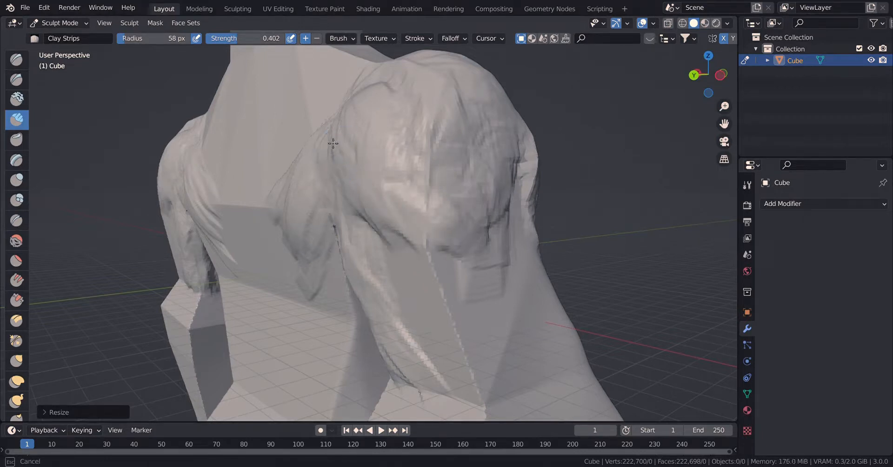
{"action": "mouse_move", "coordinate": [391, 208]}
{"action": "left_mouse_down"}
{"action": "mouse_move", "coordinate": [402, 258]}
{"action": "mouse_move", "coordinate": [408, 253]}
{"action": "mouse_move", "coordinate": [469, 303]}
{"action": "mouse_move", "coordinate": [415, 287]}
{"action": "left_mouse_up"}
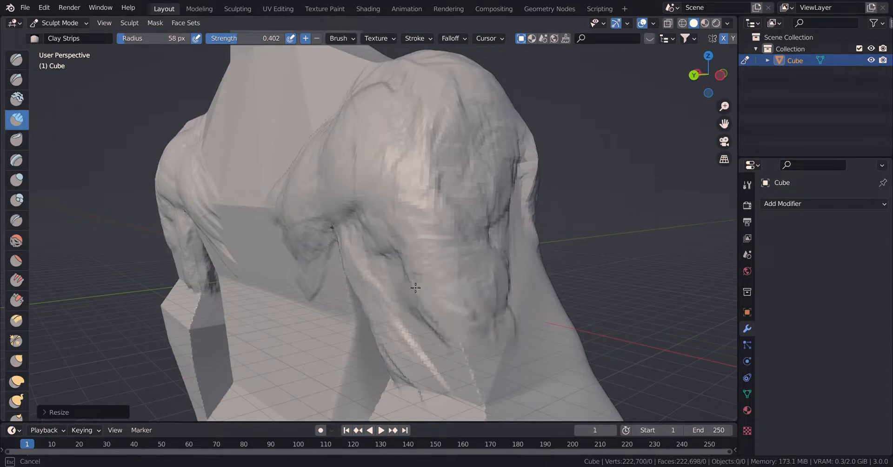
{"action": "middle_click_drag", "start_coordinate": [520, 380], "coordinate": [486, 255]}
{"action": "scroll", "coordinate": [471, 292], "scroll_direction": "up", "scroll_amount": 2}
{"action": "mouse_move", "coordinate": [471, 291]}
{"action": "middle_mouse_down", "text": "shift"}
{"action": "mouse_move", "coordinate": [442, 251]}
{"action": "mouse_move", "coordinate": [367, 207]}
{"action": "middle_mouse_up", "text": "shift"}
{"action": "left_click_drag", "start_coordinate": [403, 157], "coordinate": [419, 209]}
Add Clay Strips muscle strands along the outer side of the upper arm down towards the elbow.
{"action": "scroll", "coordinate": [426, 204], "scroll_direction": "down", "scroll_amount": 1}
{"action": "middle_click_drag", "start_coordinate": [427, 203], "coordinate": [435, 255], "text": "shift"}
{"action": "mouse_move", "coordinate": [396, 147]}
{"action": "left_mouse_down"}
{"action": "mouse_move", "coordinate": [394, 184]}
{"action": "mouse_move", "coordinate": [407, 218]}
{"action": "mouse_move", "coordinate": [327, 149]}
{"action": "mouse_move", "coordinate": [384, 173]}
{"action": "mouse_move", "coordinate": [431, 169]}
{"action": "mouse_move", "coordinate": [349, 178]}
{"action": "left_mouse_up"}
{"action": "middle_click_drag", "start_coordinate": [503, 309], "coordinate": [483, 188], "text": "shift"}
{"action": "scroll", "coordinate": [431, 221], "scroll_direction": "up", "scroll_amount": 3}
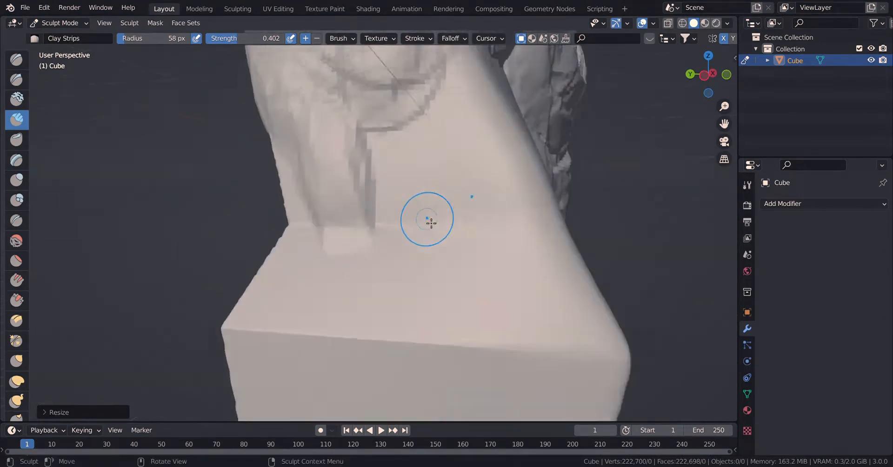
{"action": "middle_click_drag", "start_coordinate": [431, 221], "coordinate": [446, 316], "text": "shift"}
{"action": "mouse_move", "coordinate": [391, 174]}
{"action": "left_mouse_down"}
{"action": "mouse_move", "coordinate": [414, 279]}
{"action": "mouse_move", "coordinate": [468, 235]}
{"action": "mouse_move", "coordinate": [433, 307]}
{"action": "mouse_move", "coordinate": [342, 136]}
{"action": "mouse_move", "coordinate": [456, 313]}
{"action": "mouse_move", "coordinate": [484, 211]}
{"action": "mouse_move", "coordinate": [477, 140]}
{"action": "left_mouse_up"}
{"action": "scroll", "coordinate": [468, 193], "scroll_direction": "down", "scroll_amount": 4}
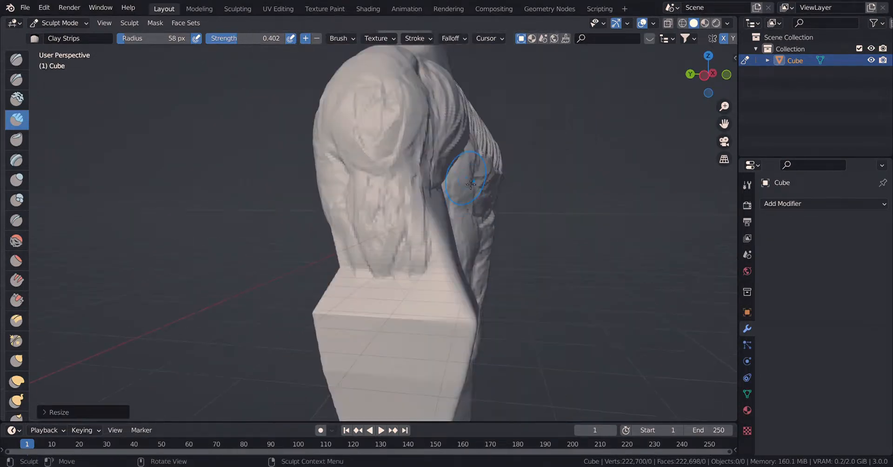
{"action": "middle_click_drag", "start_coordinate": [483, 232], "coordinate": [409, 222]}
Round out the pectorals and their lower edges with Clay Strips from the front view.
{"action": "key", "text": "KP_1"}
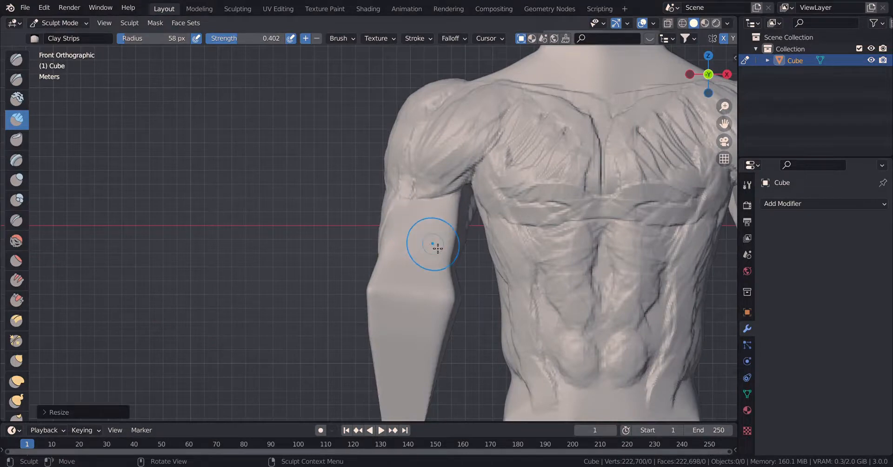
{"action": "scroll", "coordinate": [437, 247], "scroll_direction": "down", "scroll_amount": 2}
{"action": "scroll", "coordinate": [455, 213], "scroll_direction": "up", "scroll_amount": 6}
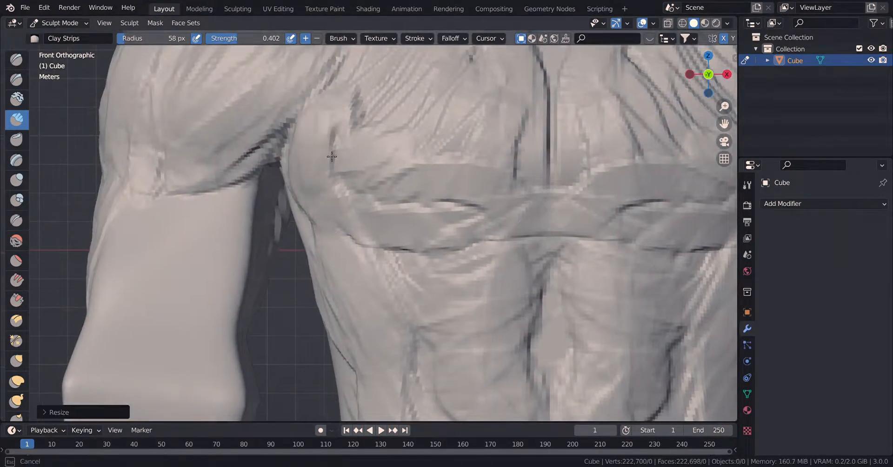
{"action": "mouse_move", "coordinate": [331, 156]}
{"action": "left_mouse_down"}
{"action": "mouse_move", "coordinate": [345, 215]}
{"action": "mouse_move", "coordinate": [419, 241]}
{"action": "mouse_move", "coordinate": [484, 235]}
{"action": "mouse_move", "coordinate": [499, 200]}
{"action": "mouse_move", "coordinate": [286, 135]}
{"action": "mouse_move", "coordinate": [374, 101]}
{"action": "mouse_move", "coordinate": [476, 167]}
{"action": "mouse_move", "coordinate": [388, 197]}
{"action": "mouse_move", "coordinate": [303, 169]}
{"action": "mouse_move", "coordinate": [489, 208]}
{"action": "left_mouse_up"}
{"action": "middle_click_drag", "start_coordinate": [489, 209], "coordinate": [436, 212], "text": "ctrl"}
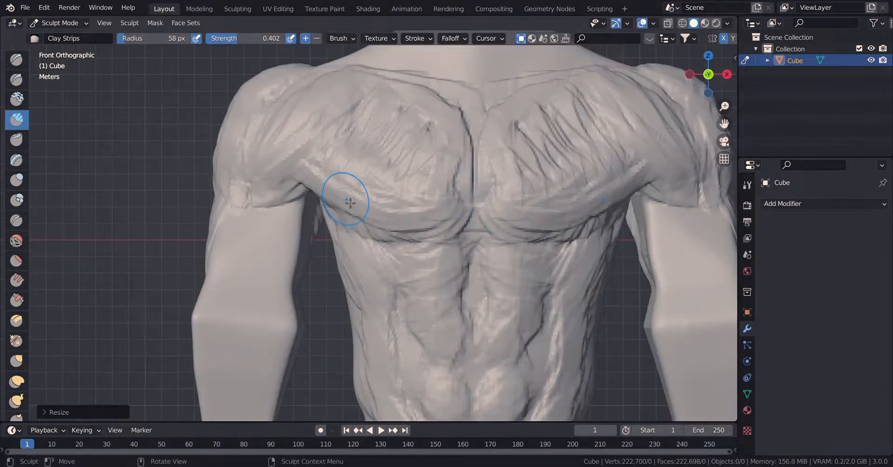
Add Clay Strips volume to the front of the upper arm just below the deltoid.
{"action": "mouse_move", "coordinate": [270, 234]}
{"action": "left_mouse_down"}
{"action": "mouse_move", "coordinate": [263, 231]}
{"action": "mouse_move", "coordinate": [290, 209]}
{"action": "mouse_move", "coordinate": [296, 236]}
{"action": "left_mouse_up"}
{"action": "scroll", "coordinate": [349, 205], "scroll_direction": "up", "scroll_amount": 2}
{"action": "mouse_move", "coordinate": [294, 253]}
{"action": "middle_mouse_down", "text": "shift"}
{"action": "mouse_move", "coordinate": [349, 204]}
{"action": "mouse_move", "coordinate": [353, 215]}
{"action": "middle_mouse_up", "text": "shift"}
Slim and reshape the upper arm and elbow contours using Elastic Deform at a 90 px radius.
{"action": "left_click", "coordinate": [16, 381]}
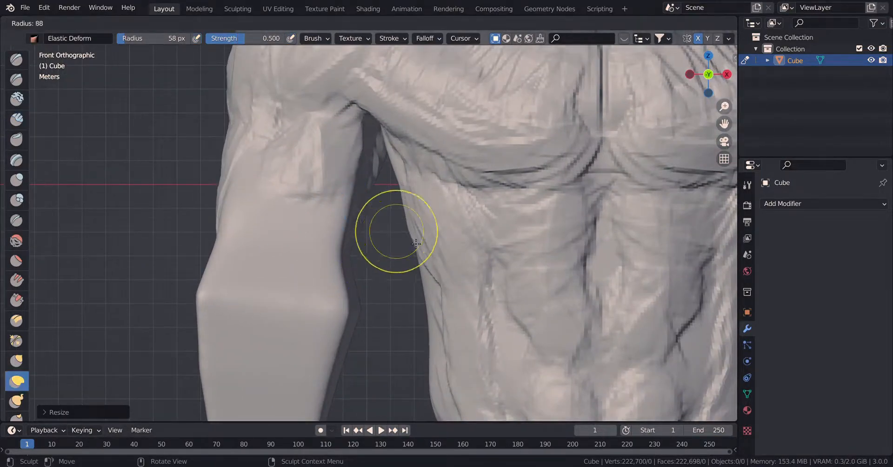
{"action": "mouse_move", "coordinate": [377, 174]}
{"action": "left_mouse_down"}
{"action": "mouse_move", "coordinate": [353, 156]}
{"action": "mouse_move", "coordinate": [312, 175]}
{"action": "left_mouse_up"}
{"action": "left_click_drag", "start_coordinate": [335, 227], "coordinate": [323, 232]}
{"action": "left_click_drag", "start_coordinate": [338, 314], "coordinate": [312, 323]}
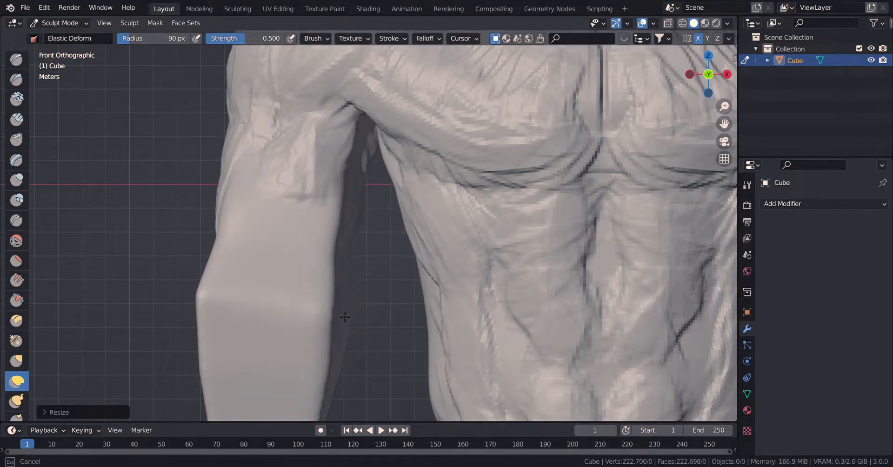
{"action": "left_click_drag", "start_coordinate": [211, 305], "coordinate": [225, 305]}
{"action": "left_click_drag", "start_coordinate": [224, 256], "coordinate": [298, 261]}
{"action": "mouse_move", "coordinate": [212, 304]}
{"action": "left_mouse_down"}
{"action": "mouse_move", "coordinate": [238, 308]}
{"action": "mouse_move", "coordinate": [219, 300]}
{"action": "left_mouse_up"}
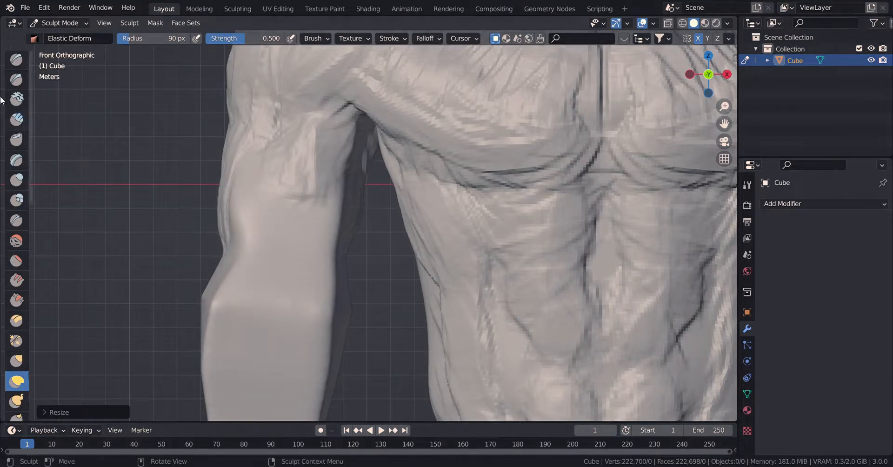
Sculpt the biceps and upper forearm muscles using Clay Strips at a 44 px radius.
{"action": "key", "text": "c"}
{"action": "key", "text": "f"}
{"action": "left_click", "coordinate": [297, 228]}
{"action": "mouse_move", "coordinate": [277, 158]}
{"action": "left_mouse_down"}
{"action": "mouse_move", "coordinate": [307, 284]}
{"action": "mouse_move", "coordinate": [277, 201]}
{"action": "mouse_move", "coordinate": [309, 241]}
{"action": "mouse_move", "coordinate": [328, 163]}
{"action": "mouse_move", "coordinate": [309, 273]}
{"action": "mouse_move", "coordinate": [292, 182]}
{"action": "mouse_move", "coordinate": [325, 260]}
{"action": "mouse_move", "coordinate": [352, 181]}
{"action": "left_mouse_up"}
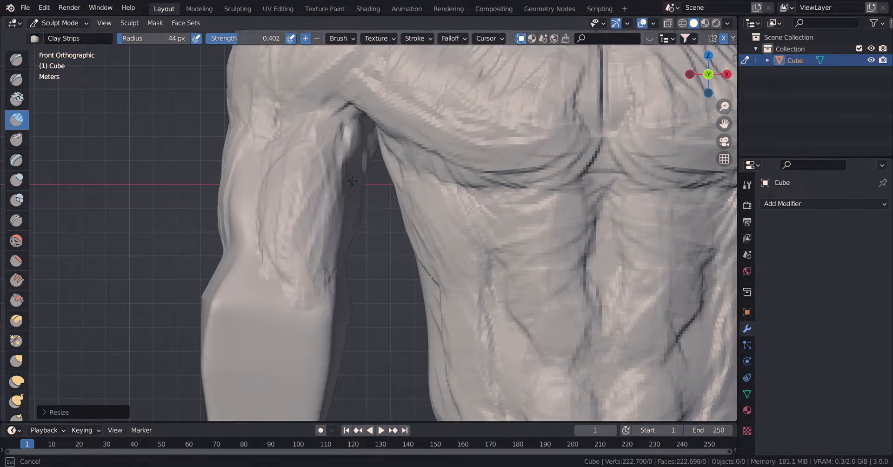
{"action": "left_click_drag", "start_coordinate": [349, 231], "coordinate": [335, 214]}
{"action": "middle_click_drag", "start_coordinate": [328, 222], "coordinate": [317, 133], "text": "shift"}
{"action": "mouse_move", "coordinate": [253, 179]}
{"action": "left_mouse_down"}
{"action": "mouse_move", "coordinate": [283, 277]}
{"action": "mouse_move", "coordinate": [212, 259]}
{"action": "mouse_move", "coordinate": [255, 331]}
{"action": "mouse_move", "coordinate": [231, 195]}
{"action": "mouse_move", "coordinate": [285, 351]}
{"action": "mouse_move", "coordinate": [290, 254]}
{"action": "left_mouse_up"}
{"action": "scroll", "coordinate": [290, 255], "scroll_direction": "down", "scroll_amount": 2}
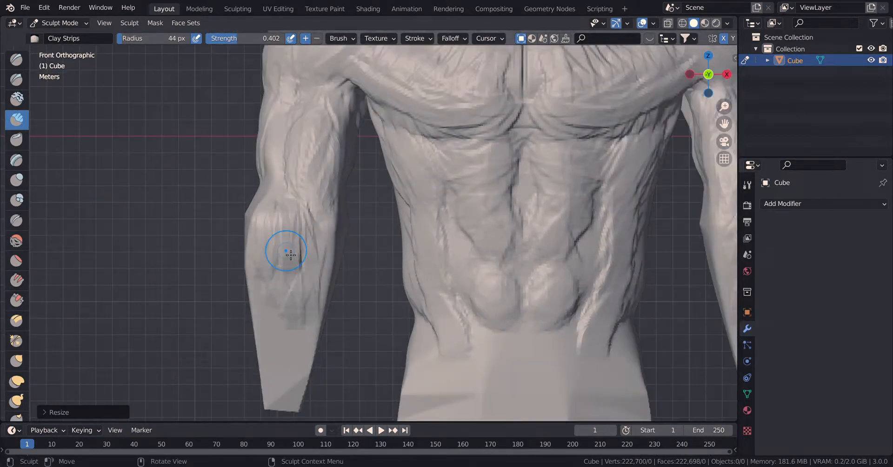
Pull the elbow and forearm contours inward with the Grab brush at 79 px, undoing the last stroke.
{"action": "left_click", "coordinate": [16, 360]}
{"action": "mouse_move", "coordinate": [335, 228]}
{"action": "left_mouse_down"}
{"action": "mouse_move", "coordinate": [313, 215]}
{"action": "mouse_move", "coordinate": [335, 225]}
{"action": "mouse_move", "coordinate": [309, 223]}
{"action": "mouse_move", "coordinate": [338, 226]}
{"action": "mouse_move", "coordinate": [320, 226]}
{"action": "left_mouse_up"}
{"action": "mouse_move", "coordinate": [329, 276]}
{"action": "left_mouse_down"}
{"action": "mouse_move", "coordinate": [336, 275]}
{"action": "mouse_move", "coordinate": [323, 279]}
{"action": "left_mouse_up"}
{"action": "left_click_drag", "start_coordinate": [256, 226], "coordinate": [278, 244]}
{"action": "left_click_drag", "start_coordinate": [248, 212], "coordinate": [264, 220]}
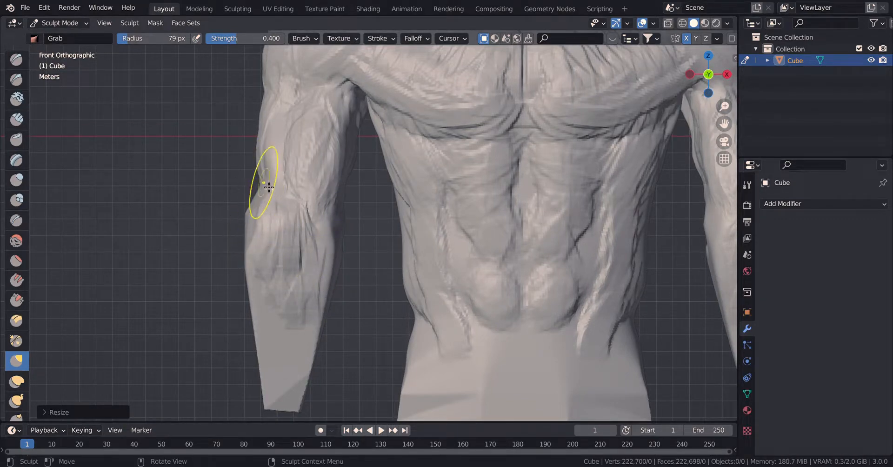
{"action": "mouse_move", "coordinate": [266, 185]}
{"action": "left_mouse_down"}
{"action": "mouse_move", "coordinate": [277, 179]}
{"action": "mouse_move", "coordinate": [269, 194]}
{"action": "left_mouse_up"}
{"action": "left_click_drag", "start_coordinate": [261, 195], "coordinate": [264, 197]}
{"action": "key", "text": "ctrl+z"}
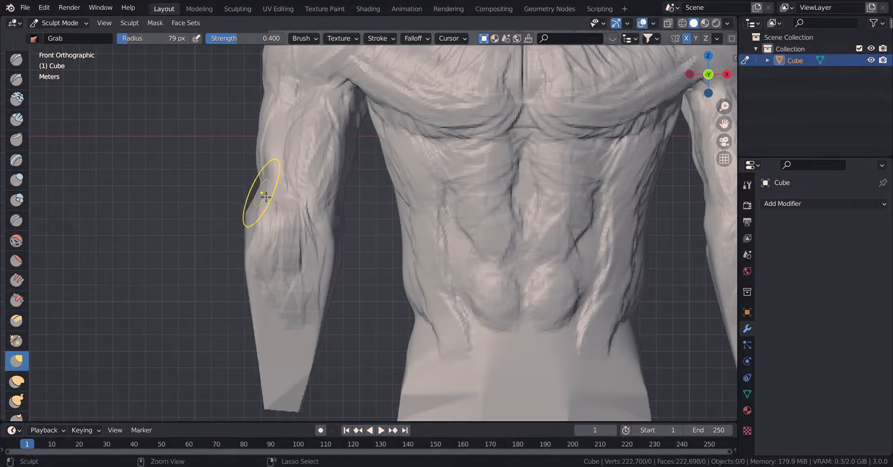
Adjust the side contour of the neck with the Grab brush.
{"action": "scroll", "coordinate": [290, 196], "scroll_direction": "down", "scroll_amount": 3}
{"action": "middle_click_drag", "start_coordinate": [474, 100], "coordinate": [392, 258], "text": "shift"}
{"action": "scroll", "coordinate": [395, 230], "scroll_direction": "up", "scroll_amount": 4}
{"action": "left_click_drag", "start_coordinate": [348, 115], "coordinate": [368, 113]}
{"action": "left_click_drag", "start_coordinate": [329, 147], "coordinate": [348, 158]}
Soften the hard edges of the neck and upper back with the Smooth brush.
{"action": "left_click", "coordinate": [17, 240]}
{"action": "scroll", "coordinate": [156, 258], "scroll_direction": "up", "scroll_amount": 4}
{"action": "middle_click_drag", "start_coordinate": [159, 258], "coordinate": [276, 268]}
{"action": "scroll", "coordinate": [276, 269], "scroll_direction": "down", "scroll_amount": 4}
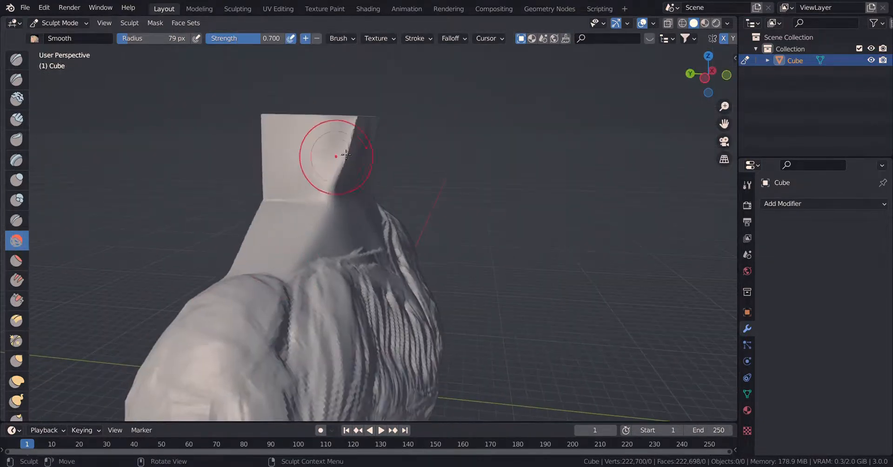
{"action": "left_click_drag", "start_coordinate": [343, 152], "coordinate": [359, 141]}
{"action": "mouse_move", "coordinate": [268, 140]}
{"action": "middle_mouse_down"}
{"action": "mouse_move", "coordinate": [343, 176]}
{"action": "mouse_move", "coordinate": [334, 235]}
{"action": "middle_mouse_up"}
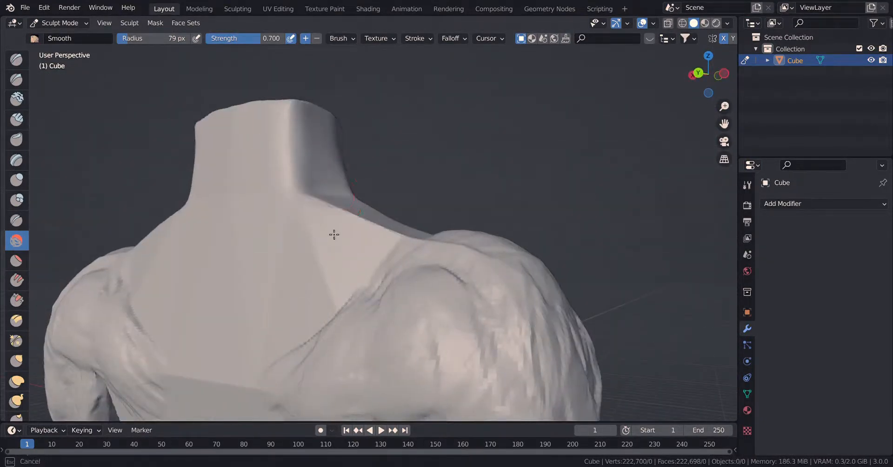
{"action": "left_click_drag", "start_coordinate": [358, 299], "coordinate": [316, 332]}
Smooth the back of the torso and its side edges down to the waist.
{"action": "scroll", "coordinate": [428, 299], "scroll_direction": "down", "scroll_amount": 1}
{"action": "middle_click_drag", "start_coordinate": [381, 349], "coordinate": [496, 191], "text": "shift"}
{"action": "mouse_move", "coordinate": [500, 191]}
{"action": "left_mouse_down"}
{"action": "mouse_move", "coordinate": [545, 200]}
{"action": "mouse_move", "coordinate": [574, 227]}
{"action": "mouse_move", "coordinate": [612, 376]}
{"action": "mouse_move", "coordinate": [612, 356]}
{"action": "left_mouse_up"}
{"action": "middle_click_drag", "start_coordinate": [609, 355], "coordinate": [552, 254], "text": "shift"}
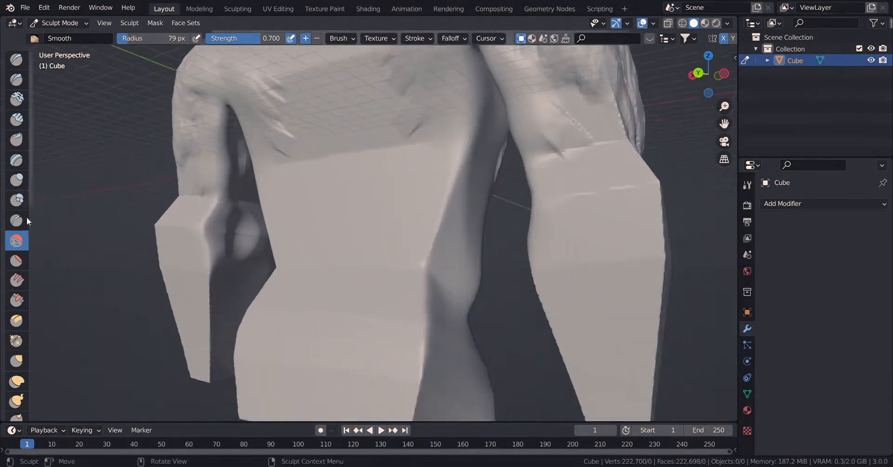
Smooth the blocky edges of the elbows and forearms.
{"action": "mouse_move", "coordinate": [168, 237]}
{"action": "left_mouse_down"}
{"action": "mouse_move", "coordinate": [164, 204]}
{"action": "mouse_move", "coordinate": [207, 195]}
{"action": "left_mouse_up"}
{"action": "mouse_move", "coordinate": [644, 198]}
{"action": "left_mouse_down"}
{"action": "mouse_move", "coordinate": [658, 263]}
{"action": "mouse_move", "coordinate": [654, 302]}
{"action": "left_mouse_up"}
{"action": "scroll", "coordinate": [649, 307], "scroll_direction": "down", "scroll_amount": 4}
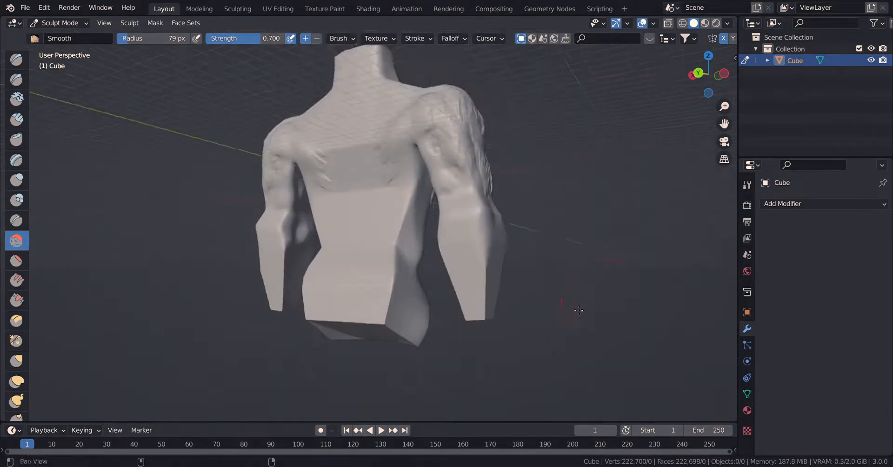
{"action": "middle_click_drag", "start_coordinate": [642, 312], "coordinate": [634, 298], "text": "shift"}
{"action": "left_click_drag", "start_coordinate": [487, 260], "coordinate": [492, 278]}
{"action": "middle_click_drag", "start_coordinate": [502, 249], "coordinate": [572, 195]}
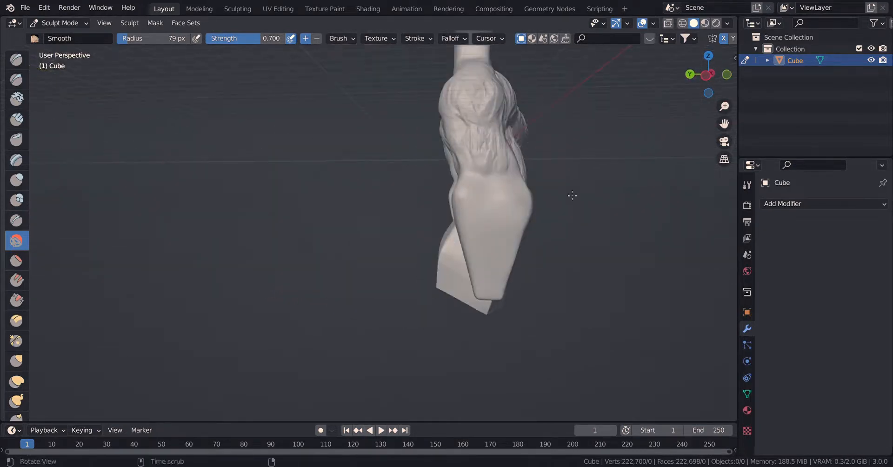
Smooth the hard edges of the lower back, waist and hips with the Smooth brush.
{"action": "middle_click_drag", "start_coordinate": [525, 246], "coordinate": [568, 192]}
{"action": "left_click_drag", "start_coordinate": [543, 191], "coordinate": [547, 205]}
{"action": "mouse_move", "coordinate": [600, 238]}
{"action": "middle_mouse_down", "text": "shift"}
{"action": "mouse_move", "coordinate": [412, 159]}
{"action": "mouse_move", "coordinate": [309, 142]}
{"action": "middle_mouse_up", "text": "shift"}
{"action": "mouse_move", "coordinate": [322, 140]}
{"action": "left_mouse_down"}
{"action": "mouse_move", "coordinate": [317, 116]}
{"action": "mouse_move", "coordinate": [336, 143]}
{"action": "mouse_move", "coordinate": [336, 113]}
{"action": "left_mouse_up"}
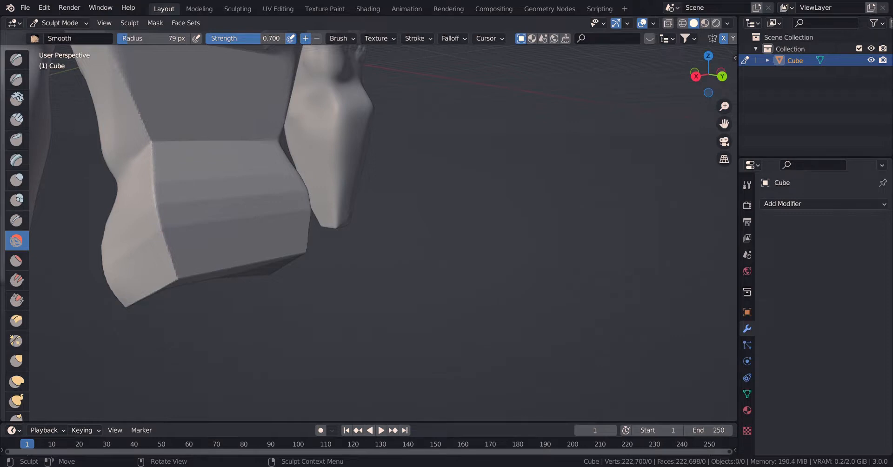
{"action": "mouse_move", "coordinate": [227, 209]}
{"action": "left_mouse_down"}
{"action": "mouse_move", "coordinate": [165, 187]}
{"action": "mouse_move", "coordinate": [133, 86]}
{"action": "left_mouse_up"}
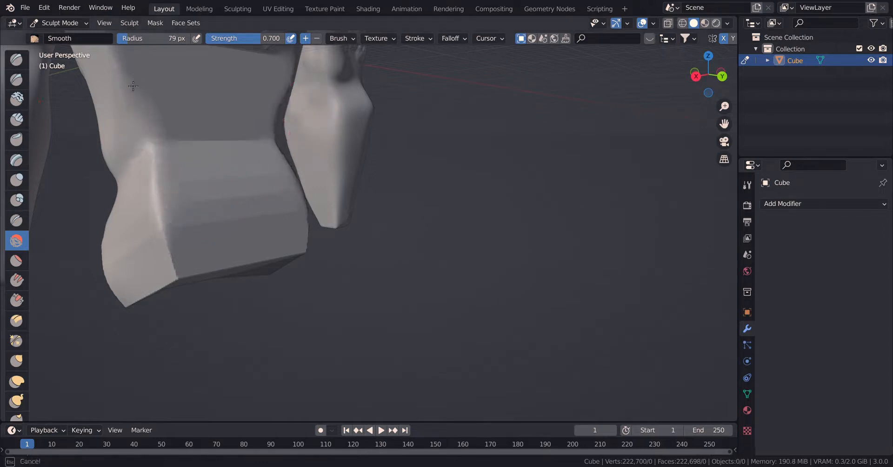
{"action": "scroll", "coordinate": [242, 221], "scroll_direction": "down", "scroll_amount": 2}
{"action": "scroll", "coordinate": [259, 213], "scroll_direction": "up", "scroll_amount": 5}
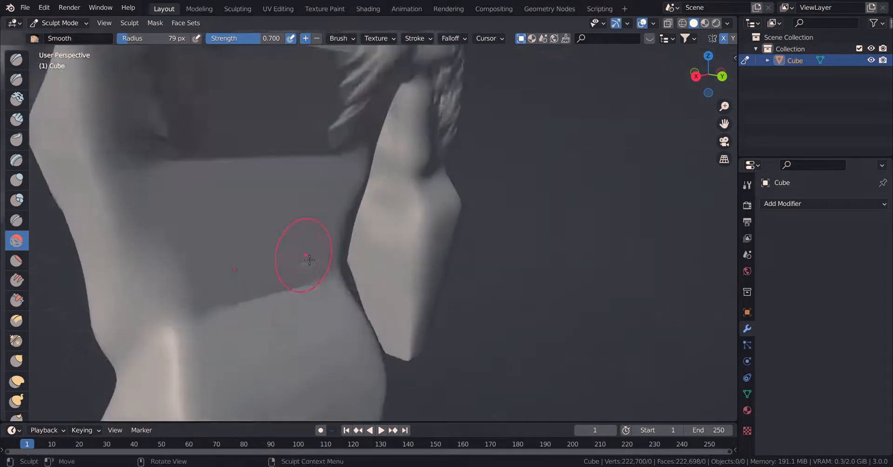
{"action": "left_click_drag", "start_coordinate": [258, 374], "coordinate": [168, 336]}
{"action": "mouse_move", "coordinate": [167, 337]}
{"action": "left_mouse_down"}
{"action": "mouse_move", "coordinate": [164, 372]}
{"action": "mouse_move", "coordinate": [173, 284]}
{"action": "left_mouse_up"}
{"action": "scroll", "coordinate": [478, 218], "scroll_direction": "down", "scroll_amount": 4}
Switch to the Grab brush in the side view and set its radius to 112 px.
{"action": "middle_click_drag", "start_coordinate": [465, 217], "coordinate": [318, 214]}
{"action": "key", "text": "KP_3"}
{"action": "scroll", "coordinate": [395, 201], "scroll_direction": "up", "scroll_amount": 6}
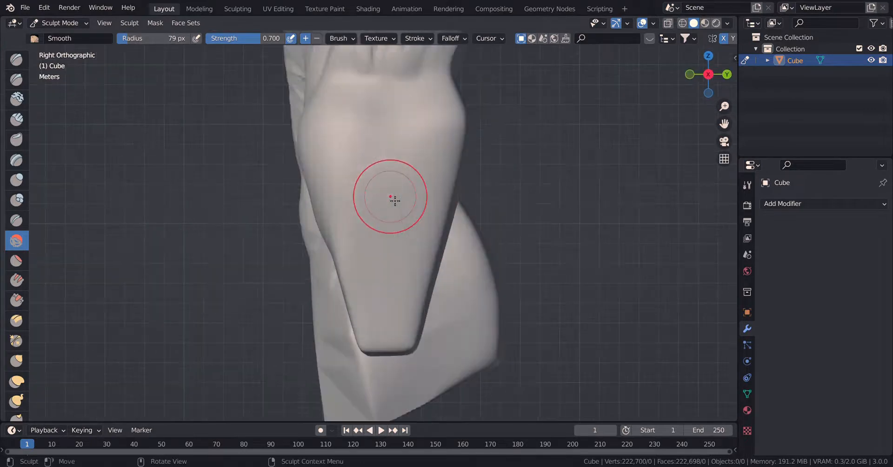
{"action": "left_click", "coordinate": [16, 360]}
{"action": "key", "text": "f"}
{"action": "left_click", "coordinate": [272, 308]}
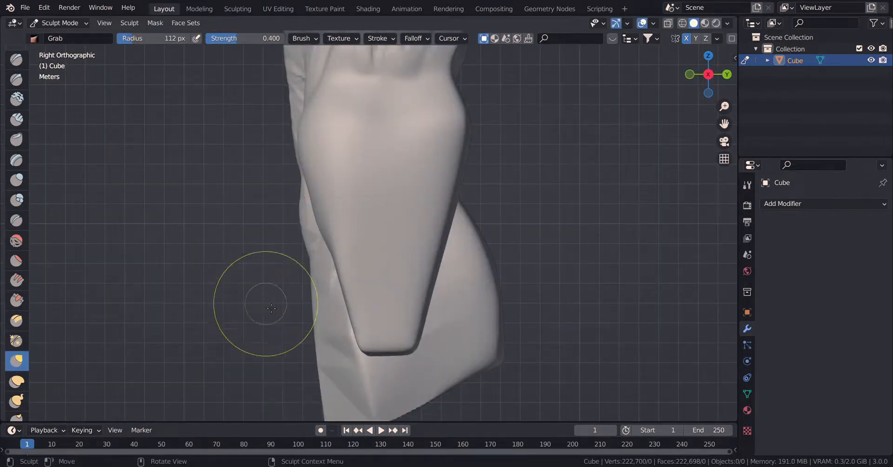
Try to reshape the side contour of the arm with the Grab brush.
{"action": "scroll", "coordinate": [373, 162], "scroll_direction": "down", "scroll_amount": 1}
{"action": "middle_click_drag", "start_coordinate": [365, 160], "coordinate": [405, 219], "text": "shift"}
{"action": "middle_click_drag", "start_coordinate": [371, 145], "coordinate": [404, 190], "text": "shift"}
{"action": "left_click_drag", "start_coordinate": [404, 190], "coordinate": [429, 193]}
{"action": "mouse_move", "coordinate": [404, 232]}
{"action": "left_mouse_down"}
{"action": "mouse_move", "coordinate": [447, 259]}
{"action": "mouse_move", "coordinate": [442, 294]}
{"action": "left_mouse_up"}
{"action": "key", "text": "KP_7"}
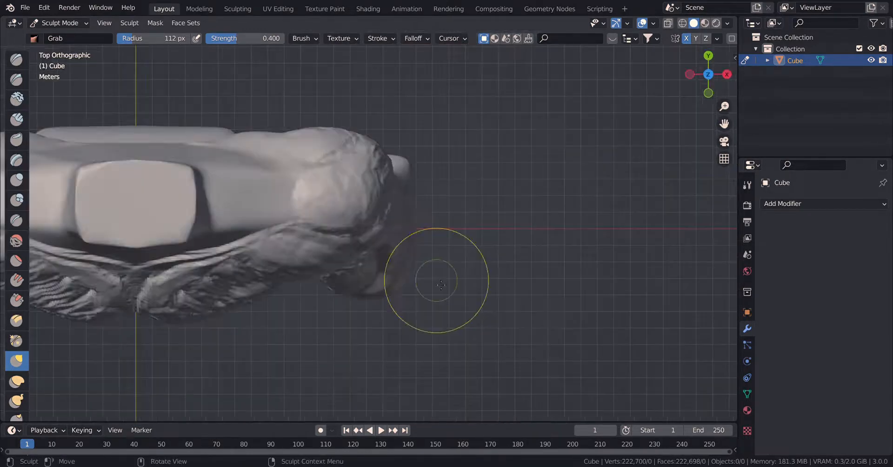
{"action": "scroll", "coordinate": [380, 344], "scroll_direction": "down", "scroll_amount": 5}
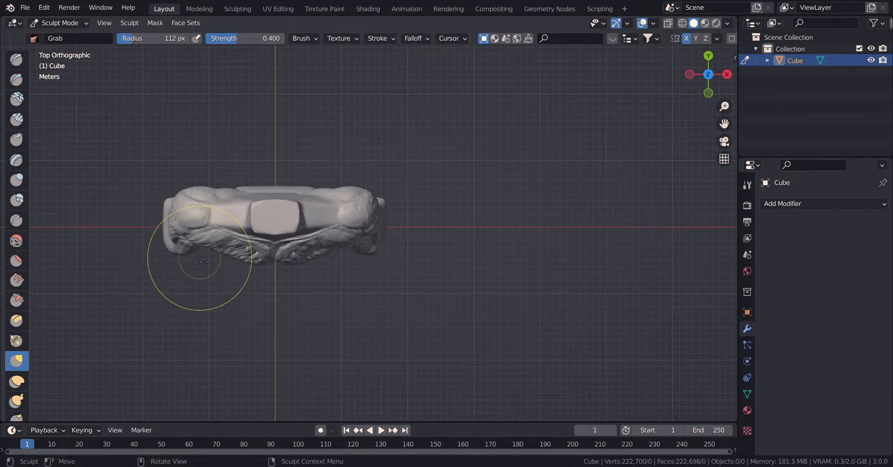
Push the elbow and forearm outward in the front view with the Elastic Deform brush.
{"action": "key", "text": "KP_1"}
{"action": "scroll", "coordinate": [196, 271], "scroll_direction": "up", "scroll_amount": 5}
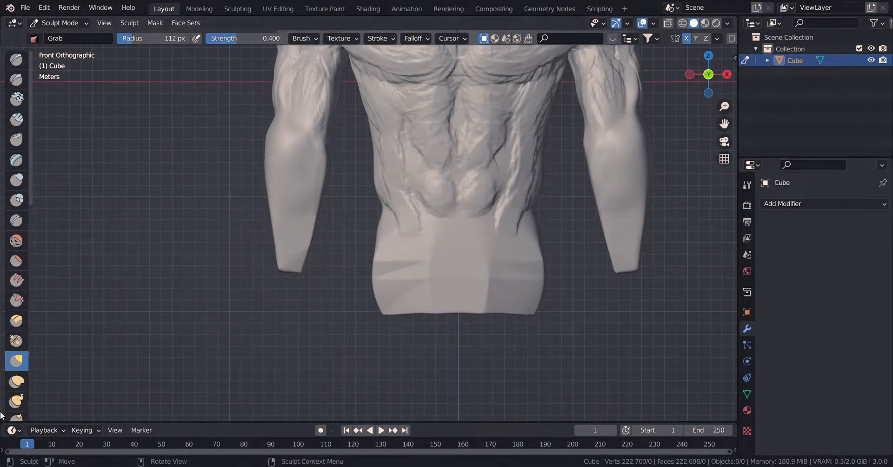
{"action": "left_click", "coordinate": [16, 388]}
{"action": "mouse_move", "coordinate": [293, 215]}
{"action": "left_mouse_down"}
{"action": "mouse_move", "coordinate": [278, 218]}
{"action": "mouse_move", "coordinate": [273, 247]}
{"action": "left_mouse_up"}
{"action": "left_click_drag", "start_coordinate": [281, 144], "coordinate": [261, 155]}
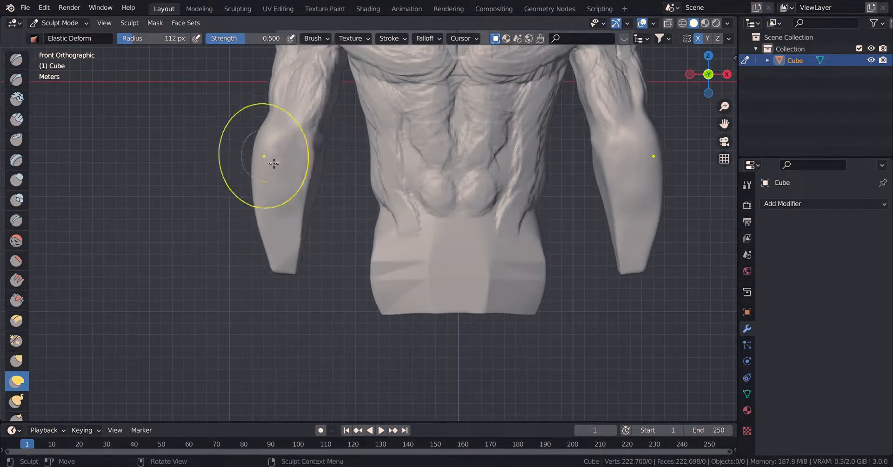
{"action": "left_click_drag", "start_coordinate": [308, 207], "coordinate": [302, 211]}
Refine the inner and outer contours of the elbow and upper forearm with Elastic Deform.
{"action": "scroll", "coordinate": [310, 214], "scroll_direction": "up", "scroll_amount": 2}
{"action": "mouse_move", "coordinate": [318, 146]}
{"action": "middle_mouse_down", "text": "shift"}
{"action": "mouse_move", "coordinate": [343, 208]}
{"action": "mouse_move", "coordinate": [316, 165]}
{"action": "middle_mouse_up", "text": "shift"}
{"action": "scroll", "coordinate": [342, 205], "scroll_direction": "up", "scroll_amount": 2}
{"action": "left_click_drag", "start_coordinate": [311, 161], "coordinate": [296, 156]}
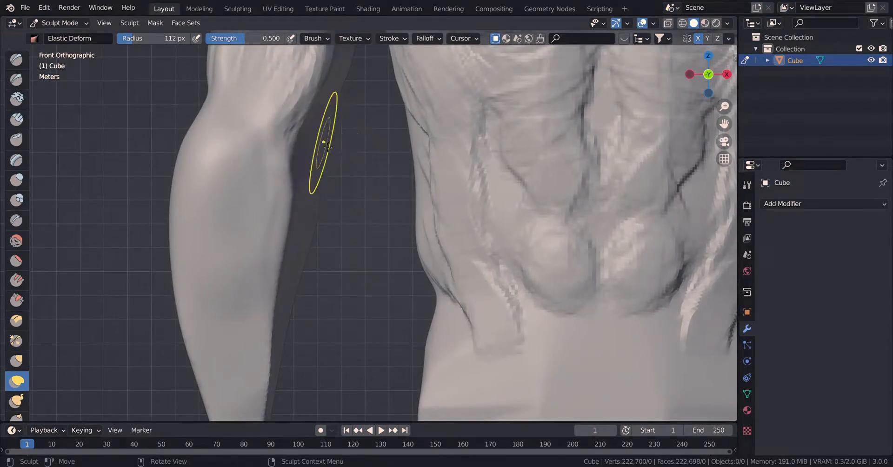
{"action": "left_click_drag", "start_coordinate": [304, 260], "coordinate": [302, 259]}
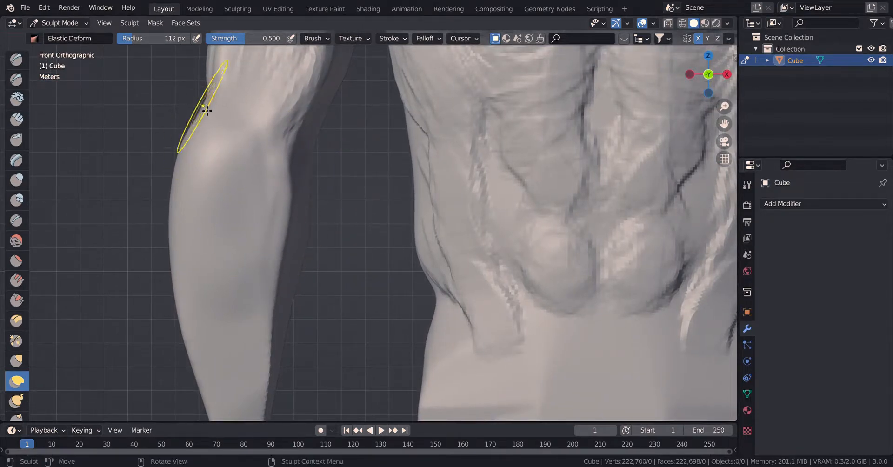
{"action": "left_click_drag", "start_coordinate": [205, 108], "coordinate": [232, 110]}
{"action": "mouse_move", "coordinate": [236, 147]}
{"action": "left_mouse_down"}
{"action": "mouse_move", "coordinate": [269, 160]}
{"action": "mouse_move", "coordinate": [295, 151]}
{"action": "left_mouse_up"}
{"action": "left_click_drag", "start_coordinate": [320, 204], "coordinate": [309, 221]}
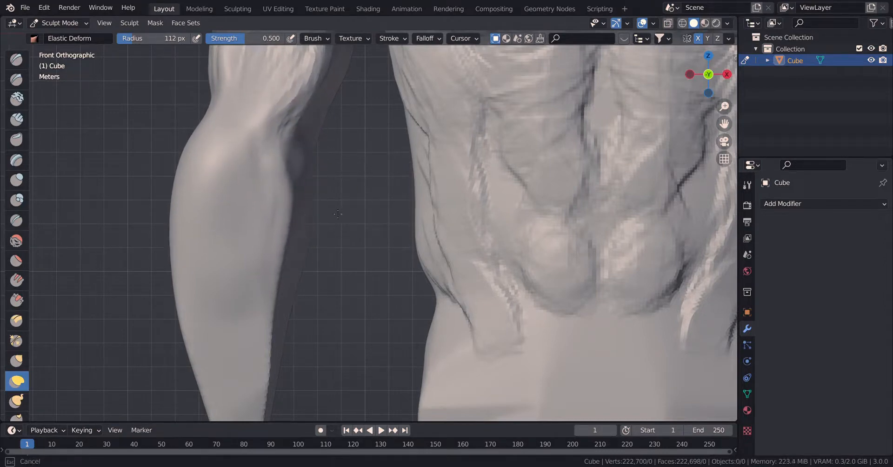
Lengthen and taper the lower forearm toward the wrist with Elastic Deform.
{"action": "scroll", "coordinate": [338, 233], "scroll_direction": "down", "scroll_amount": 1}
{"action": "middle_click_drag", "start_coordinate": [340, 236], "coordinate": [373, 134], "text": "shift"}
{"action": "left_click_drag", "start_coordinate": [321, 251], "coordinate": [313, 253]}
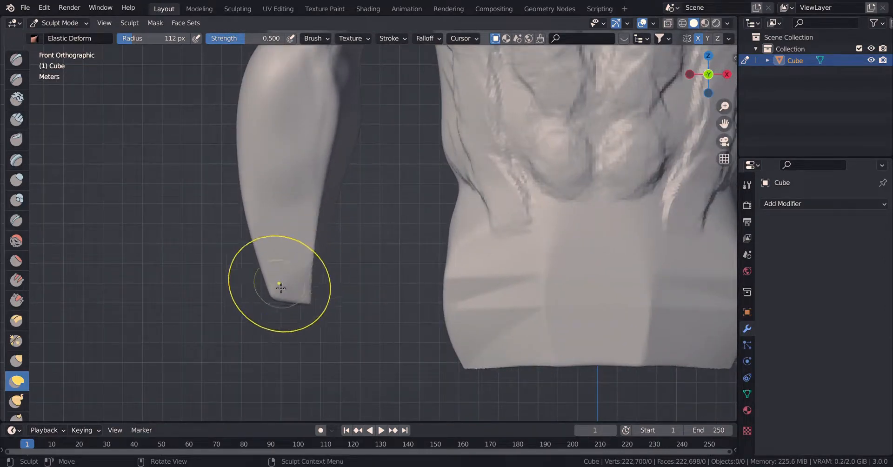
{"action": "left_click_drag", "start_coordinate": [280, 289], "coordinate": [280, 317]}
{"action": "left_click_drag", "start_coordinate": [276, 208], "coordinate": [282, 208]}
{"action": "left_click_drag", "start_coordinate": [261, 235], "coordinate": [267, 238]}
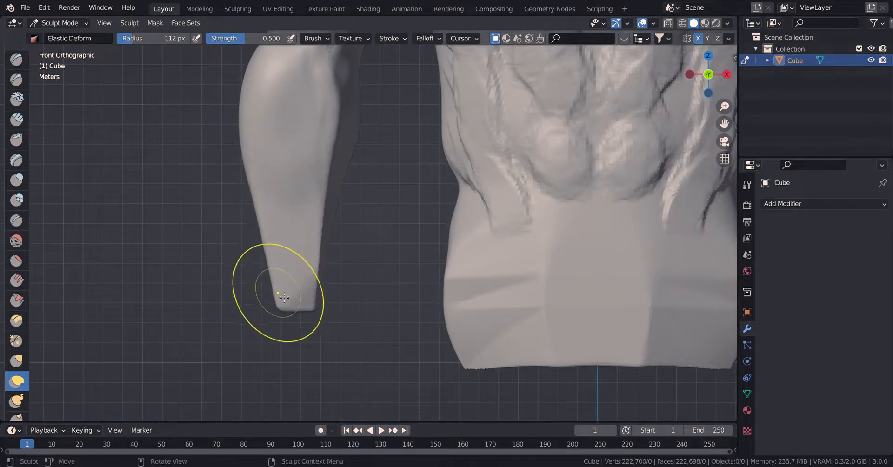
{"action": "left_click_drag", "start_coordinate": [285, 299], "coordinate": [302, 301]}
Shape the side profile of the elbow, forearm and wrist with Elastic Deform, shifting the elbow backward.
{"action": "mouse_move", "coordinate": [327, 312]}
{"action": "middle_mouse_down"}
{"action": "mouse_move", "coordinate": [316, 276]}
{"action": "mouse_move", "coordinate": [329, 259]}
{"action": "mouse_move", "coordinate": [313, 216]}
{"action": "mouse_move", "coordinate": [363, 261]}
{"action": "middle_mouse_up"}
{"action": "scroll", "coordinate": [379, 245], "scroll_direction": "up", "scroll_amount": 1}
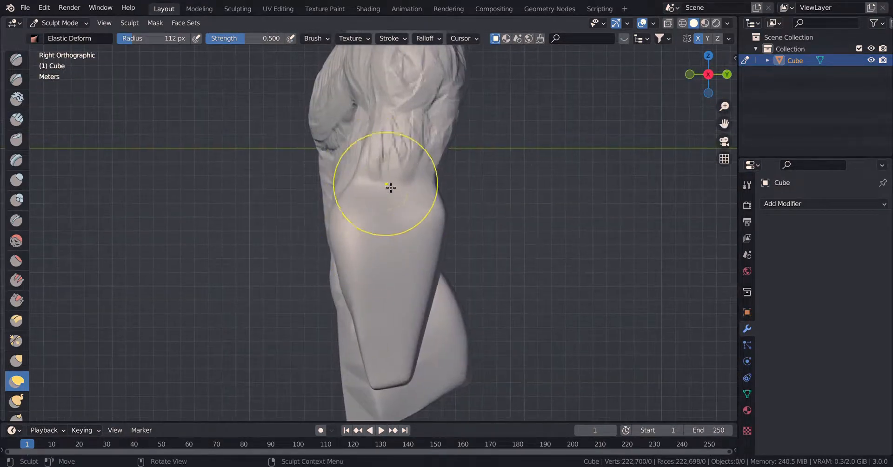
{"action": "left_click_drag", "start_coordinate": [392, 183], "coordinate": [470, 203]}
{"action": "left_click_drag", "start_coordinate": [343, 219], "coordinate": [427, 205]}
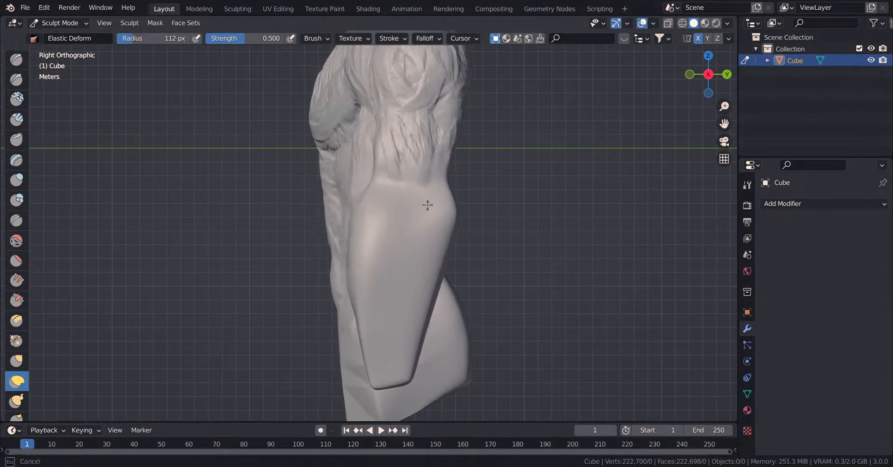
{"action": "mouse_move", "coordinate": [363, 207]}
{"action": "left_mouse_down"}
{"action": "mouse_move", "coordinate": [406, 187]}
{"action": "mouse_move", "coordinate": [356, 182]}
{"action": "mouse_move", "coordinate": [387, 189]}
{"action": "left_mouse_up"}
{"action": "mouse_move", "coordinate": [385, 189]}
{"action": "left_mouse_down"}
{"action": "mouse_move", "coordinate": [410, 191]}
{"action": "mouse_move", "coordinate": [399, 167]}
{"action": "mouse_move", "coordinate": [370, 168]}
{"action": "left_mouse_up"}
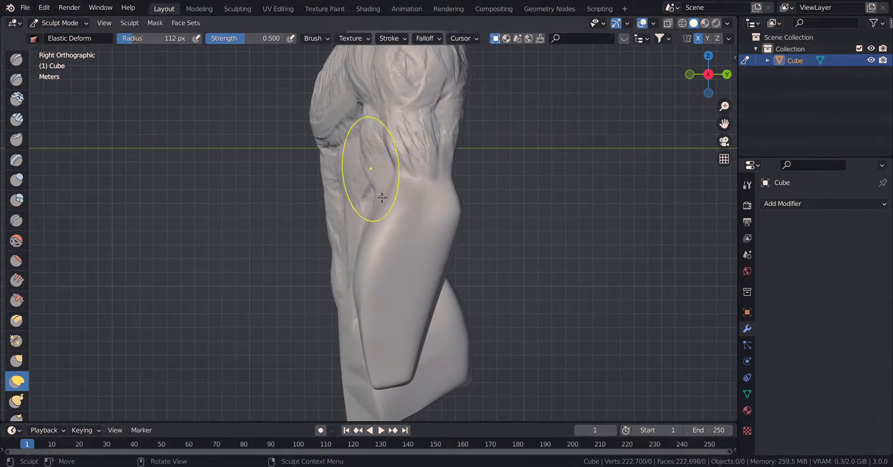
{"action": "mouse_move", "coordinate": [376, 287]}
{"action": "left_mouse_down"}
{"action": "mouse_move", "coordinate": [383, 267]}
{"action": "mouse_move", "coordinate": [404, 268]}
{"action": "mouse_move", "coordinate": [411, 319]}
{"action": "mouse_move", "coordinate": [432, 331]}
{"action": "mouse_move", "coordinate": [425, 315]}
{"action": "mouse_move", "coordinate": [425, 367]}
{"action": "mouse_move", "coordinate": [421, 358]}
{"action": "mouse_move", "coordinate": [413, 379]}
{"action": "left_mouse_up"}
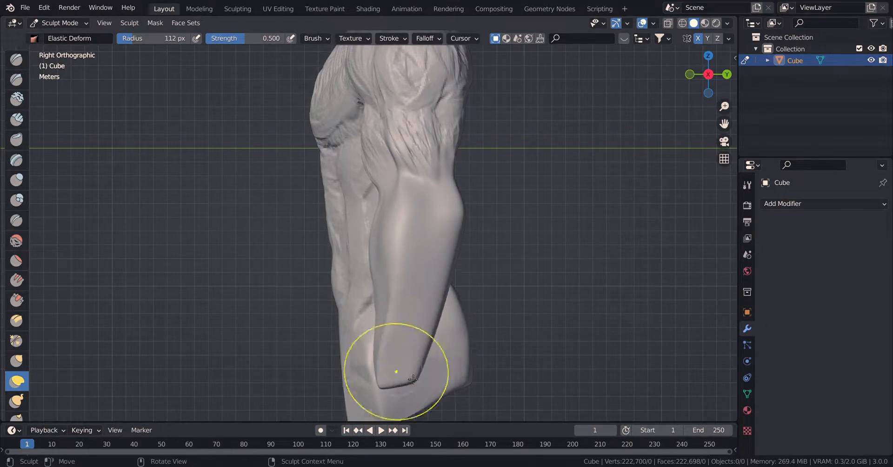
{"action": "left_click_drag", "start_coordinate": [454, 225], "coordinate": [444, 226]}
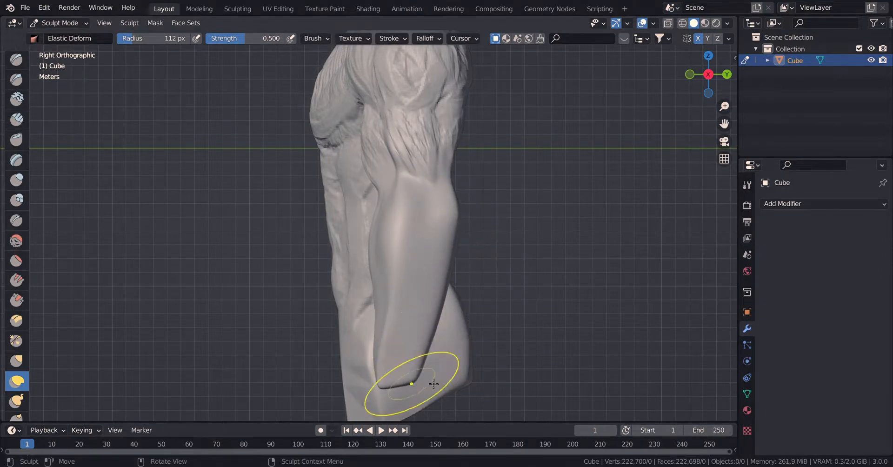
{"action": "left_click_drag", "start_coordinate": [433, 384], "coordinate": [450, 379]}
Adjust the armpit and inner upper-arm contour down to the elbow in the front view with Elastic Deform.
{"action": "key", "text": "KP_1"}
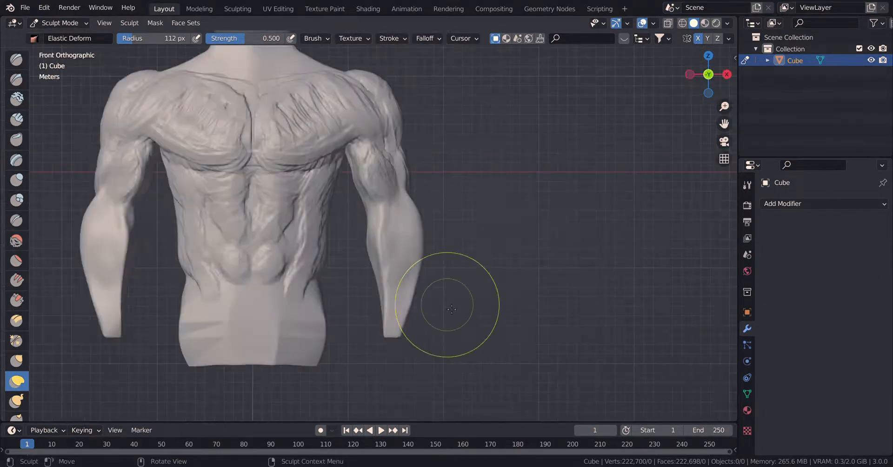
{"action": "middle_click_drag", "start_coordinate": [343, 283], "coordinate": [376, 228], "text": "shift"}
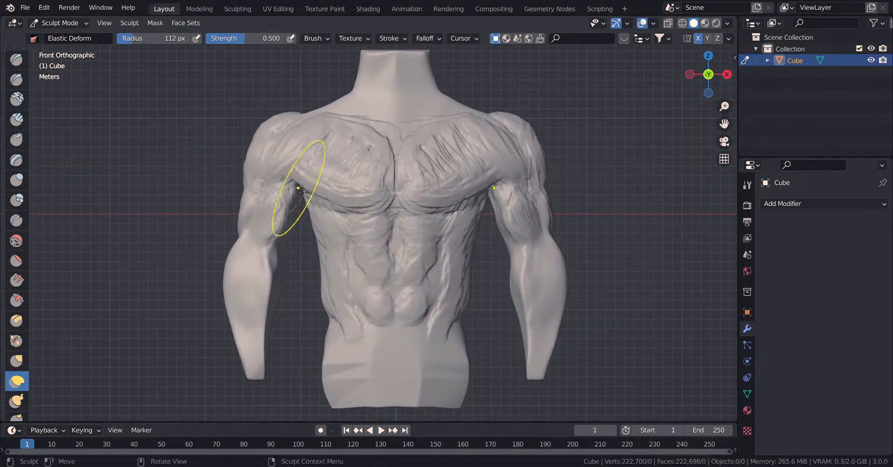
{"action": "left_click_drag", "start_coordinate": [295, 200], "coordinate": [287, 247]}
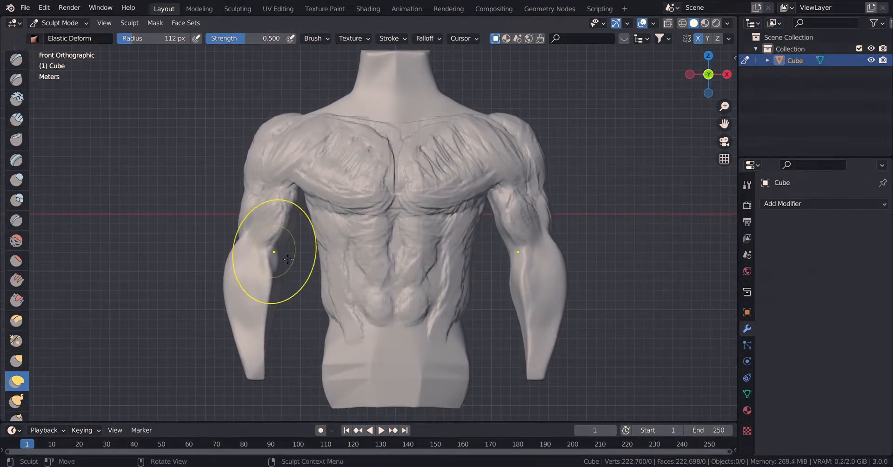
{"action": "scroll", "coordinate": [329, 228], "scroll_direction": "up", "scroll_amount": 3}
{"action": "left_click_drag", "start_coordinate": [328, 224], "coordinate": [310, 217]}
{"action": "left_click_drag", "start_coordinate": [318, 236], "coordinate": [333, 215]}
{"action": "left_click_drag", "start_coordinate": [346, 276], "coordinate": [382, 260]}
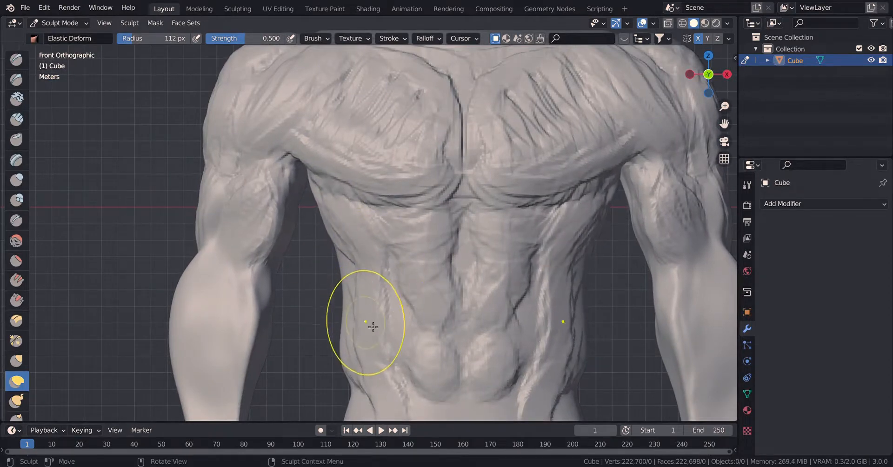
Refine the side contours of the ribcage and waist with Elastic Deform.
{"action": "left_click_drag", "start_coordinate": [373, 327], "coordinate": [393, 323]}
{"action": "middle_click_drag", "start_coordinate": [393, 326], "coordinate": [381, 213], "text": "shift"}
{"action": "left_click_drag", "start_coordinate": [343, 267], "coordinate": [332, 263]}
{"action": "left_click_drag", "start_coordinate": [338, 176], "coordinate": [331, 165]}
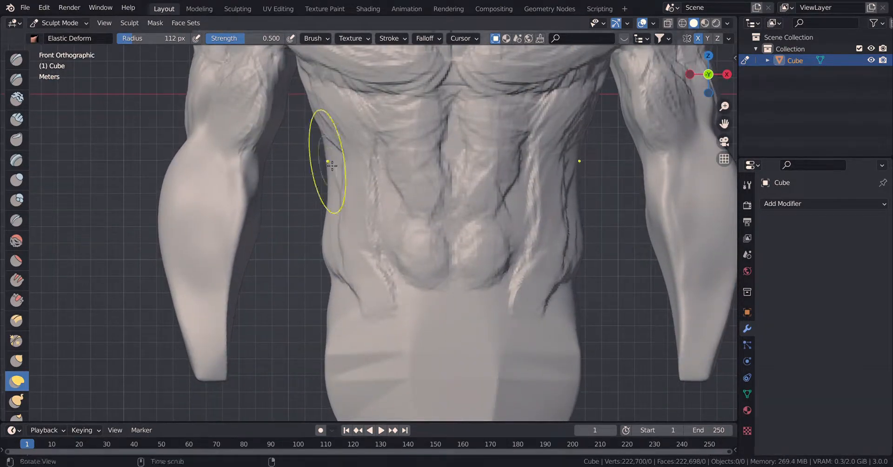
{"action": "middle_click_drag", "start_coordinate": [332, 166], "coordinate": [340, 235], "text": "shift"}
{"action": "left_click_drag", "start_coordinate": [332, 184], "coordinate": [326, 187]}
Adjust the inner contour of the forearm and elbow with Elastic Deform.
{"action": "left_click_drag", "start_coordinate": [250, 226], "coordinate": [246, 220]}
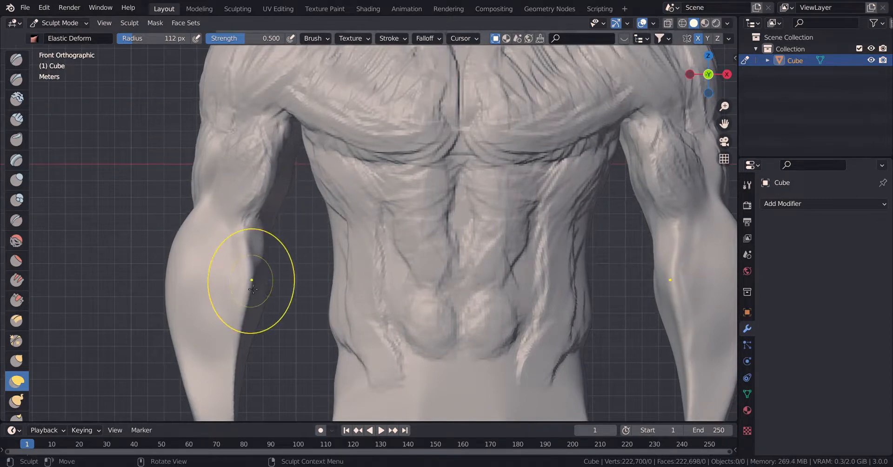
{"action": "left_click_drag", "start_coordinate": [253, 289], "coordinate": [259, 282]}
{"action": "middle_click_drag", "start_coordinate": [259, 281], "coordinate": [311, 190], "text": "shift"}
{"action": "left_click_drag", "start_coordinate": [229, 162], "coordinate": [253, 155]}
Reshape the sides of the neck and its slope into the shoulders with Elastic Deform.
{"action": "scroll", "coordinate": [275, 200], "scroll_direction": "down", "scroll_amount": 2}
{"action": "mouse_move", "coordinate": [503, 77]}
{"action": "middle_mouse_down", "text": "shift"}
{"action": "mouse_move", "coordinate": [417, 222]}
{"action": "mouse_move", "coordinate": [429, 214]}
{"action": "middle_mouse_up", "text": "shift"}
{"action": "scroll", "coordinate": [360, 90], "scroll_direction": "up", "scroll_amount": 3}
{"action": "middle_click_drag", "start_coordinate": [360, 91], "coordinate": [340, 215], "text": "shift"}
{"action": "left_click_drag", "start_coordinate": [319, 257], "coordinate": [305, 243]}
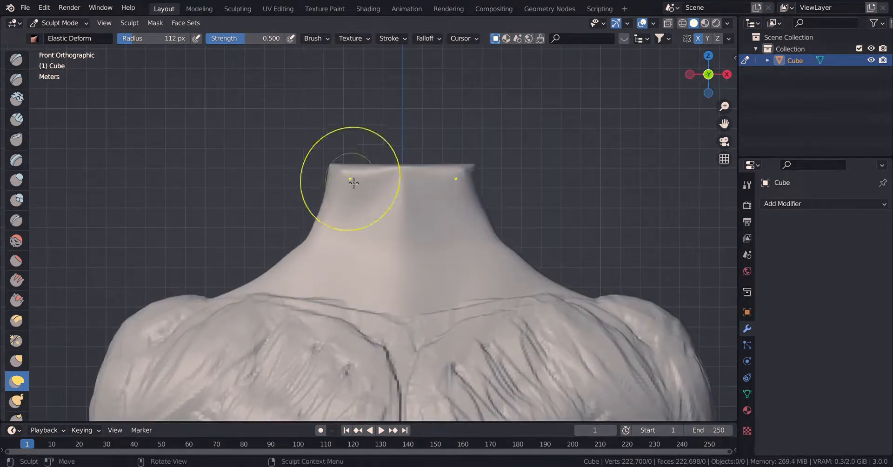
{"action": "left_click_drag", "start_coordinate": [330, 193], "coordinate": [226, 176]}
Build up the neck and the tops of the trapezius muscles with the Clay Strips brush at a 65 px radius.
{"action": "left_click", "coordinate": [17, 122]}
{"action": "key", "text": "f"}
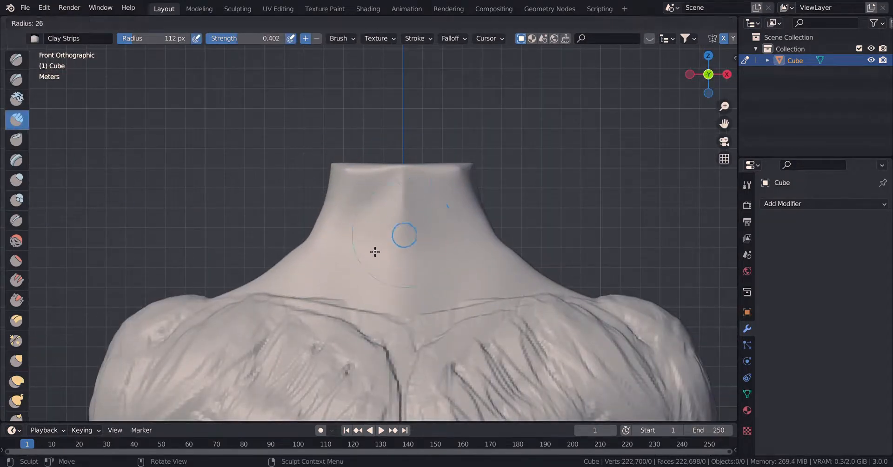
{"action": "left_click", "coordinate": [377, 250]}
{"action": "mouse_move", "coordinate": [355, 212]}
{"action": "left_mouse_down"}
{"action": "mouse_move", "coordinate": [410, 336]}
{"action": "mouse_move", "coordinate": [351, 249]}
{"action": "mouse_move", "coordinate": [323, 282]}
{"action": "mouse_move", "coordinate": [269, 284]}
{"action": "left_mouse_up"}
{"action": "key", "text": "KP_7"}
{"action": "mouse_move", "coordinate": [258, 205]}
{"action": "left_mouse_down"}
{"action": "mouse_move", "coordinate": [307, 242]}
{"action": "mouse_move", "coordinate": [245, 201]}
{"action": "mouse_move", "coordinate": [285, 178]}
{"action": "mouse_move", "coordinate": [317, 218]}
{"action": "left_mouse_up"}
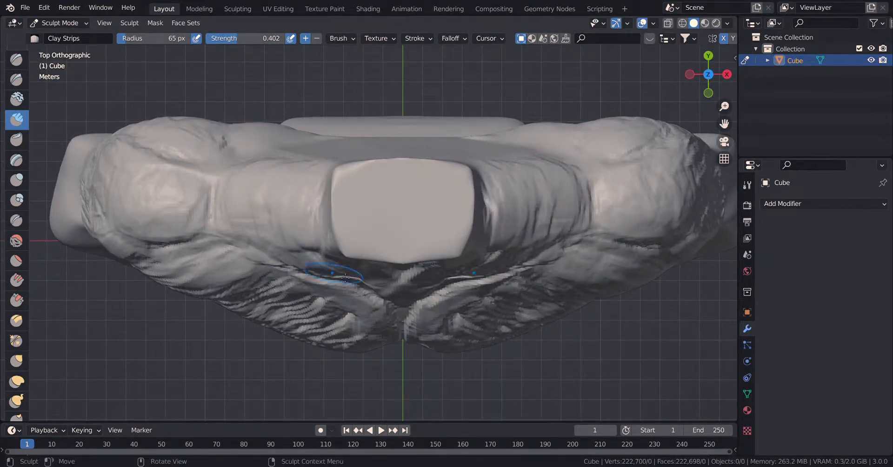
Sculpt the front neck muscles, throat and collarbone area with Clay Strips.
{"action": "mouse_move", "coordinate": [433, 216]}
{"action": "middle_mouse_down"}
{"action": "mouse_move", "coordinate": [488, 219]}
{"action": "mouse_move", "coordinate": [442, 200]}
{"action": "mouse_move", "coordinate": [355, 193]}
{"action": "mouse_move", "coordinate": [331, 182]}
{"action": "mouse_move", "coordinate": [233, 251]}
{"action": "middle_mouse_up"}
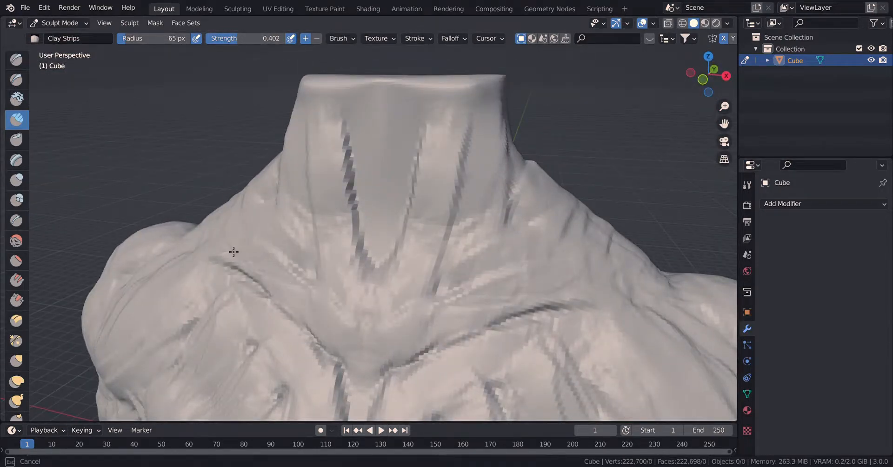
{"action": "mouse_move", "coordinate": [282, 263]}
{"action": "left_mouse_down"}
{"action": "mouse_move", "coordinate": [255, 265]}
{"action": "mouse_move", "coordinate": [344, 367]}
{"action": "mouse_move", "coordinate": [299, 245]}
{"action": "mouse_move", "coordinate": [296, 149]}
{"action": "mouse_move", "coordinate": [328, 109]}
{"action": "mouse_move", "coordinate": [403, 109]}
{"action": "left_mouse_up"}
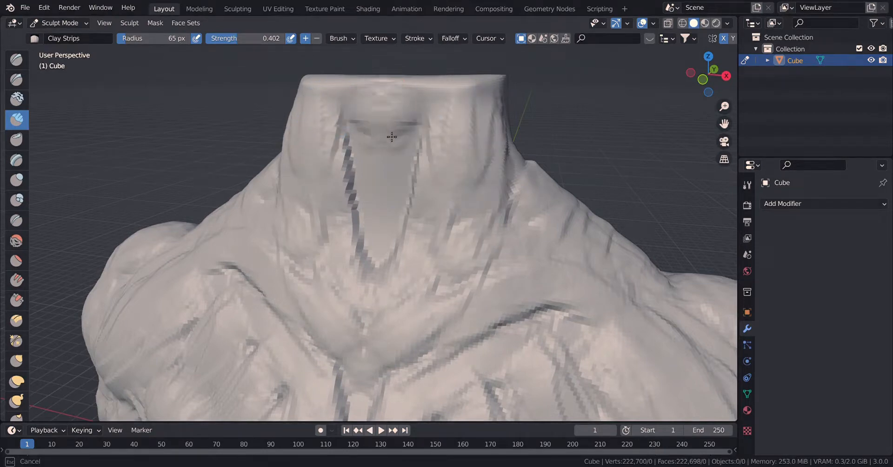
{"action": "left_click_drag", "start_coordinate": [386, 225], "coordinate": [382, 256]}
Try to build up the upper back near the shoulder with Clay Strips, then undo the stroke.
{"action": "scroll", "coordinate": [442, 303], "scroll_direction": "down", "scroll_amount": 9}
{"action": "mouse_move", "coordinate": [483, 297]}
{"action": "middle_mouse_down"}
{"action": "mouse_move", "coordinate": [358, 275]}
{"action": "mouse_move", "coordinate": [293, 278]}
{"action": "middle_mouse_up"}
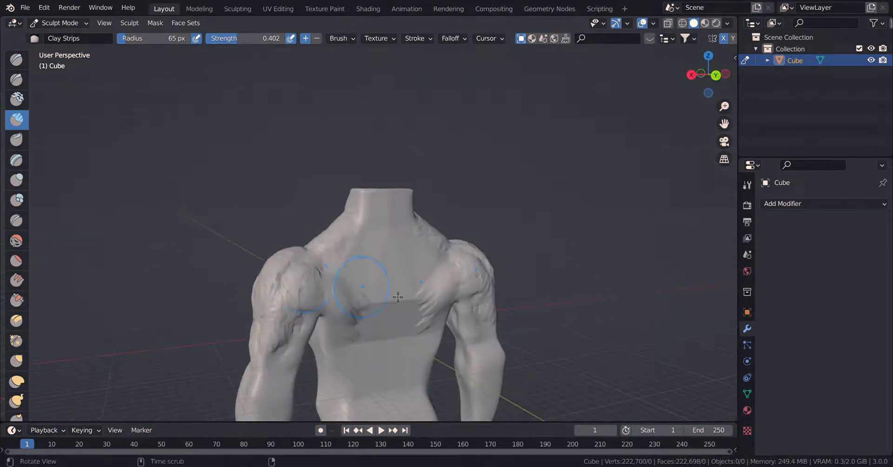
{"action": "middle_click_drag", "start_coordinate": [399, 295], "coordinate": [356, 273]}
{"action": "scroll", "coordinate": [347, 277], "scroll_direction": "up", "scroll_amount": 3}
{"action": "scroll", "coordinate": [347, 279], "scroll_direction": "down", "scroll_amount": 3}
{"action": "scroll", "coordinate": [376, 277], "scroll_direction": "up", "scroll_amount": 1}
{"action": "middle_click_drag", "start_coordinate": [357, 311], "coordinate": [370, 297], "text": "shift"}
{"action": "mouse_move", "coordinate": [354, 199]}
{"action": "left_mouse_down"}
{"action": "mouse_move", "coordinate": [325, 284]}
{"action": "mouse_move", "coordinate": [289, 273]}
{"action": "mouse_move", "coordinate": [319, 289]}
{"action": "left_mouse_up"}
{"action": "key", "text": "ctrl+z"}
Build up the muscles around the shoulder blades and rear armpits with Clay Strips.
{"action": "scroll", "coordinate": [302, 273], "scroll_direction": "up", "scroll_amount": 6}
{"action": "middle_click_drag", "start_coordinate": [263, 313], "coordinate": [328, 286], "text": "shift"}
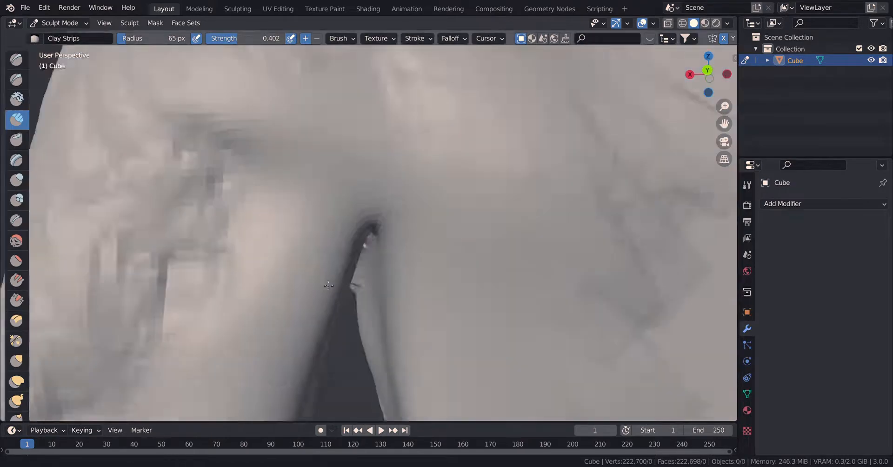
{"action": "scroll", "coordinate": [328, 285], "scroll_direction": "down", "scroll_amount": 3}
{"action": "scroll", "coordinate": [349, 219], "scroll_direction": "down", "scroll_amount": 6}
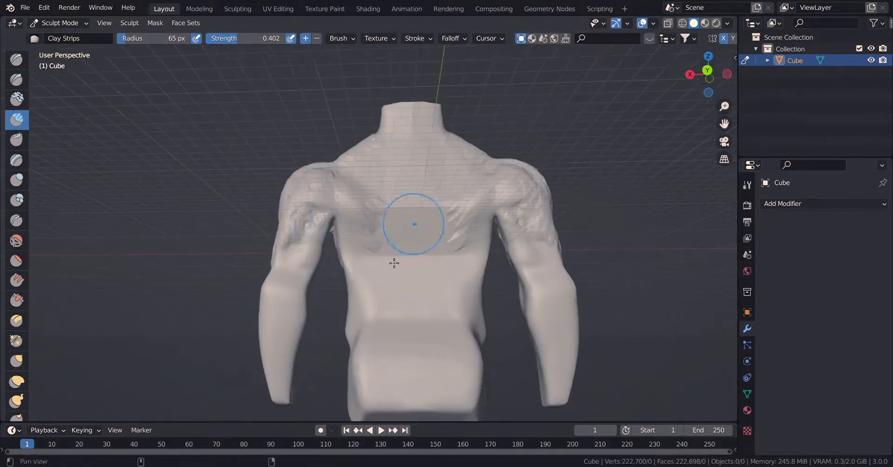
{"action": "mouse_move", "coordinate": [394, 263]}
{"action": "middle_mouse_down"}
{"action": "mouse_move", "coordinate": [369, 285]}
{"action": "mouse_move", "coordinate": [393, 273]}
{"action": "middle_mouse_up"}
{"action": "scroll", "coordinate": [381, 268], "scroll_direction": "up", "scroll_amount": 4}
{"action": "scroll", "coordinate": [383, 267], "scroll_direction": "down", "scroll_amount": 1}
{"action": "mouse_move", "coordinate": [406, 162]}
{"action": "left_mouse_down"}
{"action": "mouse_move", "coordinate": [367, 199]}
{"action": "mouse_move", "coordinate": [367, 224]}
{"action": "mouse_move", "coordinate": [375, 192]}
{"action": "mouse_move", "coordinate": [432, 263]}
{"action": "mouse_move", "coordinate": [415, 298]}
{"action": "mouse_move", "coordinate": [354, 209]}
{"action": "left_mouse_up"}
{"action": "mouse_move", "coordinate": [662, 228]}
{"action": "left_mouse_down"}
{"action": "mouse_move", "coordinate": [651, 291]}
{"action": "mouse_move", "coordinate": [586, 367]}
{"action": "mouse_move", "coordinate": [517, 284]}
{"action": "left_mouse_up"}
Sculpt the trapezius and the muscles along the spine from the neck to the mid-back with Clay Strips.
{"action": "mouse_move", "coordinate": [450, 171]}
{"action": "left_mouse_down"}
{"action": "mouse_move", "coordinate": [465, 227]}
{"action": "mouse_move", "coordinate": [456, 90]}
{"action": "mouse_move", "coordinate": [447, 79]}
{"action": "left_mouse_up"}
{"action": "middle_click_drag", "start_coordinate": [442, 89], "coordinate": [454, 298], "text": "shift"}
{"action": "mouse_move", "coordinate": [442, 372]}
{"action": "middle_mouse_down", "text": "shift"}
{"action": "mouse_move", "coordinate": [456, 313]}
{"action": "mouse_move", "coordinate": [501, 332]}
{"action": "mouse_move", "coordinate": [462, 210]}
{"action": "middle_mouse_up", "text": "shift"}
{"action": "mouse_move", "coordinate": [439, 214]}
{"action": "left_mouse_down"}
{"action": "mouse_move", "coordinate": [462, 113]}
{"action": "mouse_move", "coordinate": [462, 249]}
{"action": "mouse_move", "coordinate": [465, 100]}
{"action": "left_mouse_up"}
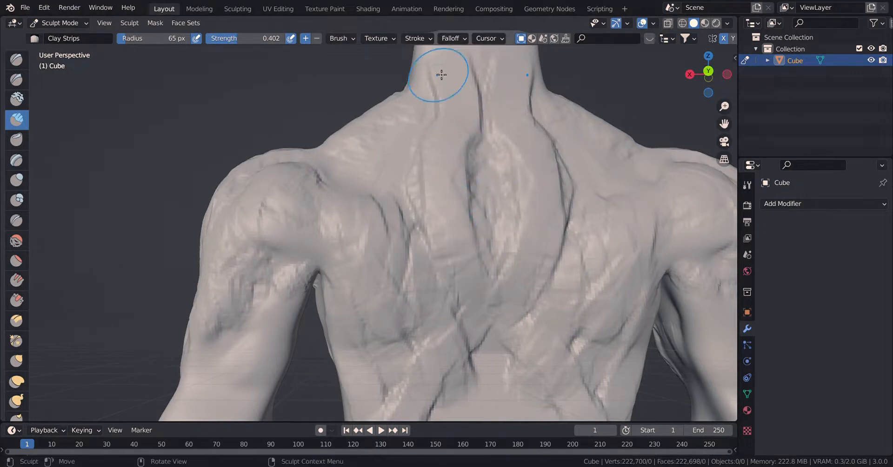
{"action": "mouse_move", "coordinate": [441, 74]}
{"action": "left_mouse_down"}
{"action": "mouse_move", "coordinate": [456, 253]}
{"action": "mouse_move", "coordinate": [485, 297]}
{"action": "mouse_move", "coordinate": [466, 104]}
{"action": "mouse_move", "coordinate": [354, 160]}
{"action": "mouse_move", "coordinate": [395, 200]}
{"action": "mouse_move", "coordinate": [349, 167]}
{"action": "mouse_move", "coordinate": [429, 181]}
{"action": "mouse_move", "coordinate": [372, 297]}
{"action": "mouse_move", "coordinate": [465, 344]}
{"action": "mouse_move", "coordinate": [430, 323]}
{"action": "left_mouse_up"}
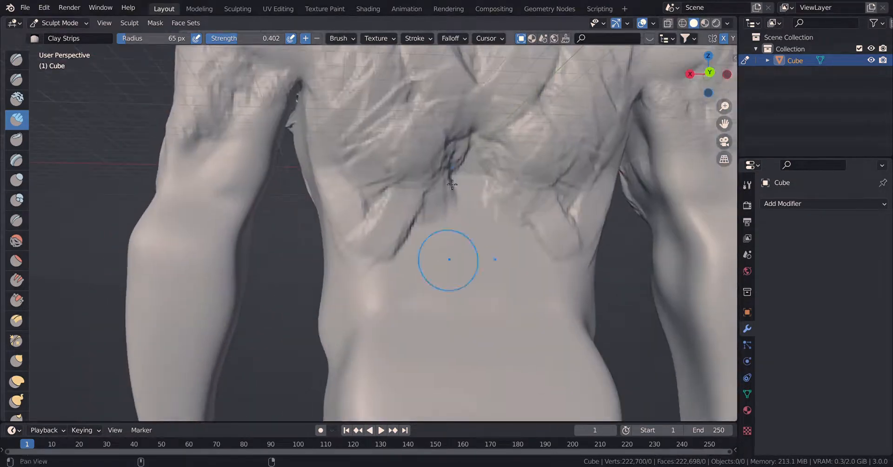
Build up the lower back muscles on both sides of the spine down to the waist with Clay Strips.
{"action": "mouse_move", "coordinate": [447, 259]}
{"action": "left_mouse_down"}
{"action": "mouse_move", "coordinate": [431, 269]}
{"action": "mouse_move", "coordinate": [438, 347]}
{"action": "mouse_move", "coordinate": [429, 364]}
{"action": "mouse_move", "coordinate": [379, 389]}
{"action": "mouse_move", "coordinate": [478, 403]}
{"action": "left_mouse_up"}
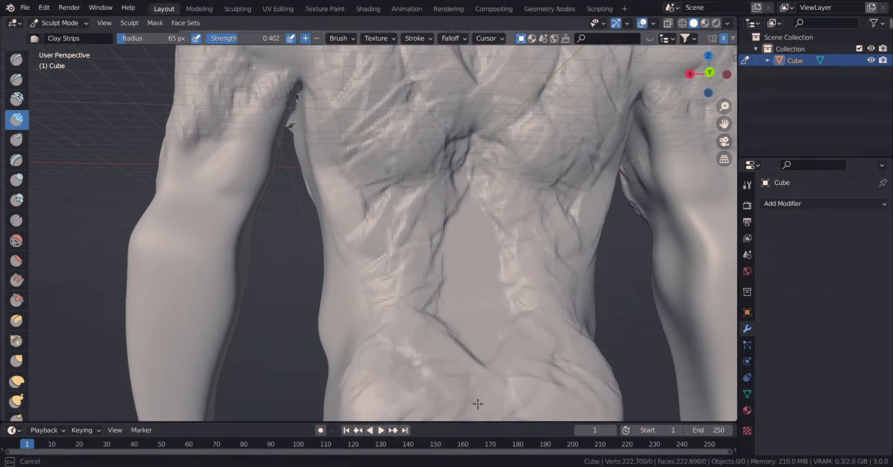
{"action": "mouse_move", "coordinate": [373, 344]}
{"action": "left_mouse_down"}
{"action": "mouse_move", "coordinate": [368, 242]}
{"action": "mouse_move", "coordinate": [389, 176]}
{"action": "mouse_move", "coordinate": [405, 195]}
{"action": "left_mouse_up"}
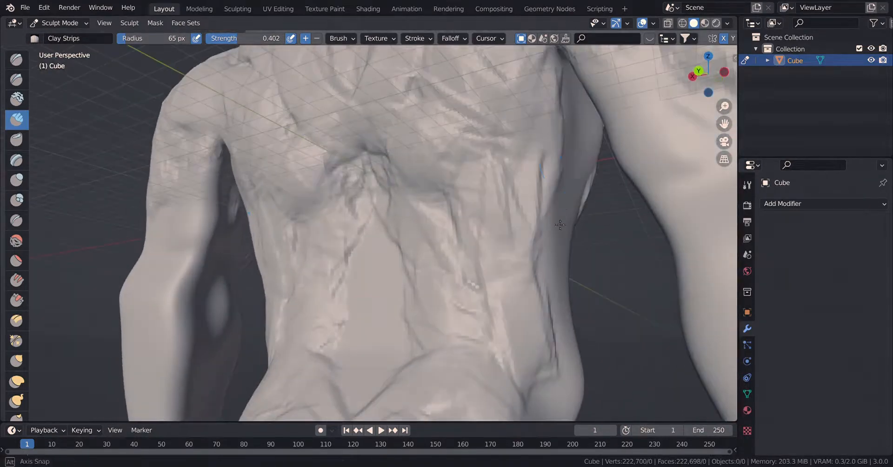
{"action": "left_click_drag", "start_coordinate": [560, 133], "coordinate": [552, 344]}
{"action": "mouse_move", "coordinate": [551, 344]}
{"action": "middle_mouse_down"}
{"action": "mouse_move", "coordinate": [578, 229]}
{"action": "mouse_move", "coordinate": [565, 193]}
{"action": "middle_mouse_up"}
Sculpt the muscles along the side of the torso below the armpit with Clay Strips.
{"action": "mouse_move", "coordinate": [567, 188]}
{"action": "left_mouse_down"}
{"action": "mouse_move", "coordinate": [585, 239]}
{"action": "mouse_move", "coordinate": [570, 210]}
{"action": "left_mouse_up"}
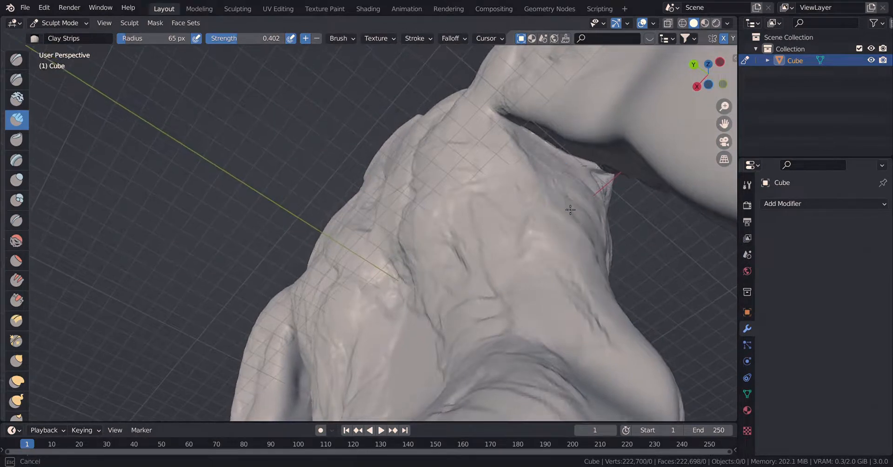
{"action": "left_click_drag", "start_coordinate": [494, 108], "coordinate": [493, 222]}
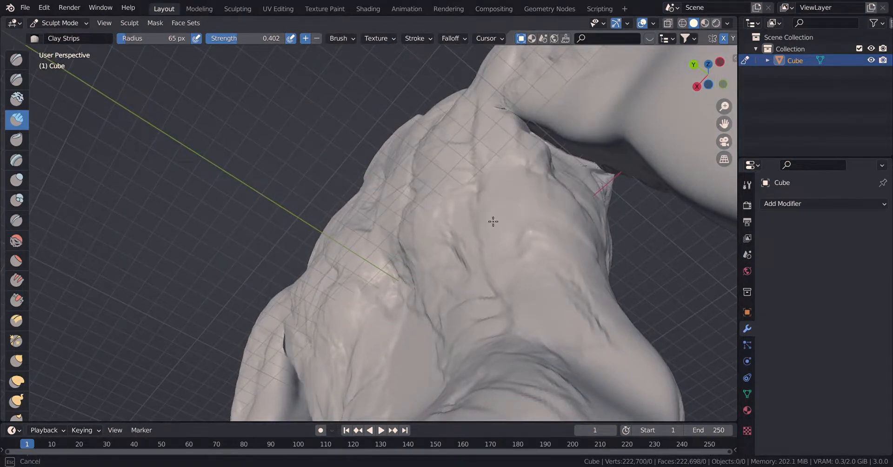
{"action": "mouse_move", "coordinate": [464, 212]}
{"action": "middle_mouse_down"}
{"action": "mouse_move", "coordinate": [352, 176]}
{"action": "mouse_move", "coordinate": [424, 235]}
{"action": "mouse_move", "coordinate": [506, 257]}
{"action": "middle_mouse_up"}
{"action": "scroll", "coordinate": [480, 255], "scroll_direction": "down", "scroll_amount": 8}
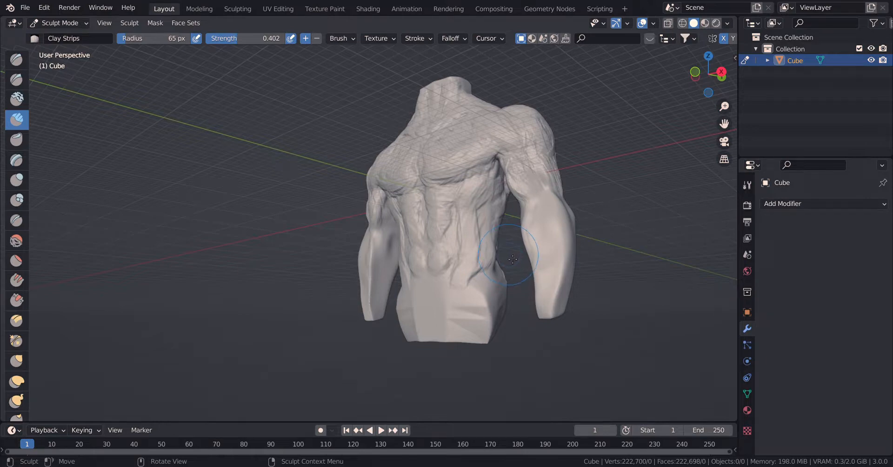
Sculpt the forearm muscles and the inner elbow area with Clay Strips.
{"action": "middle_click_drag", "start_coordinate": [385, 299], "coordinate": [365, 244], "text": "shift"}
{"action": "scroll", "coordinate": [370, 279], "scroll_direction": "up", "scroll_amount": 8}
{"action": "scroll", "coordinate": [397, 281], "scroll_direction": "down", "scroll_amount": 9}
{"action": "middle_click_drag", "start_coordinate": [297, 239], "coordinate": [401, 282]}
{"action": "scroll", "coordinate": [380, 251], "scroll_direction": "up", "scroll_amount": 8}
{"action": "left_click_drag", "start_coordinate": [412, 286], "coordinate": [484, 451]}
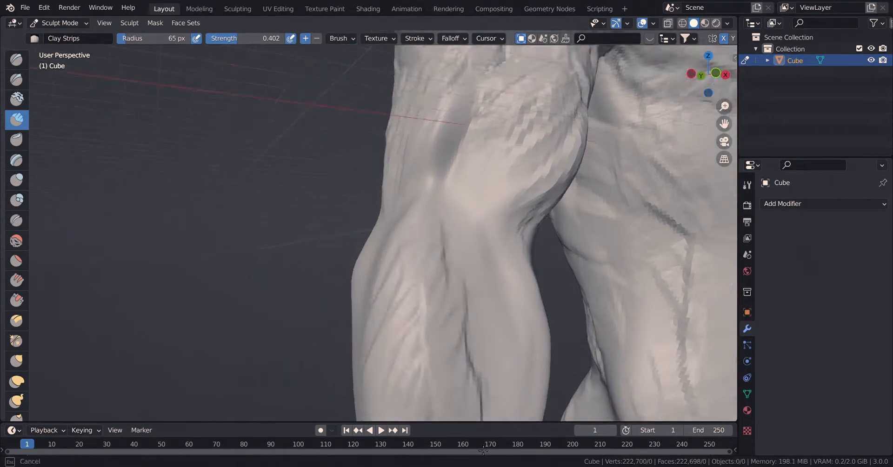
{"action": "left_click_drag", "start_coordinate": [390, 280], "coordinate": [372, 302]}
{"action": "middle_click_drag", "start_coordinate": [352, 291], "coordinate": [421, 297]}
{"action": "mouse_move", "coordinate": [356, 274]}
{"action": "left_mouse_down"}
{"action": "mouse_move", "coordinate": [344, 205]}
{"action": "mouse_move", "coordinate": [372, 328]}
{"action": "left_mouse_up"}
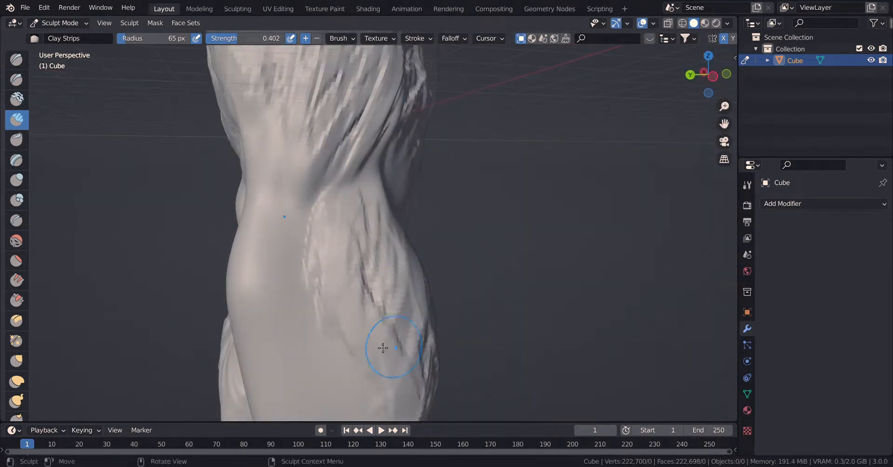
{"action": "middle_click_drag", "start_coordinate": [205, 224], "coordinate": [240, 227]}
{"action": "left_click_drag", "start_coordinate": [253, 279], "coordinate": [255, 242]}
Flatten the new strokes on the forearm below the elbow with the Flatten/Contrast brush.
{"action": "left_click", "coordinate": [26, 262]}
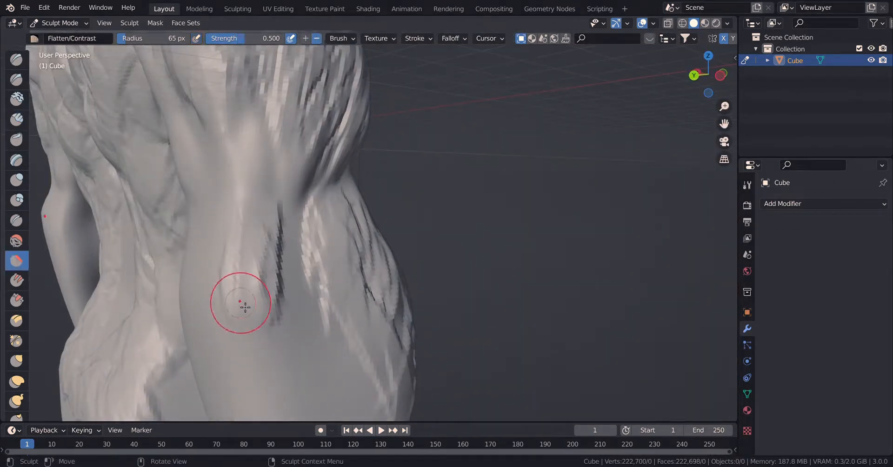
{"action": "left_click_drag", "start_coordinate": [242, 304], "coordinate": [250, 271]}
{"action": "mouse_move", "coordinate": [246, 309]}
{"action": "left_mouse_down"}
{"action": "mouse_move", "coordinate": [243, 275]}
{"action": "mouse_move", "coordinate": [263, 251]}
{"action": "mouse_move", "coordinate": [216, 247]}
{"action": "mouse_move", "coordinate": [289, 288]}
{"action": "mouse_move", "coordinate": [223, 259]}
{"action": "left_mouse_up"}
In the right side view, reshape the upper arm and elbow contours using Elastic Deform with a 122 px radius.
{"action": "mouse_move", "coordinate": [223, 259]}
{"action": "middle_mouse_down"}
{"action": "mouse_move", "coordinate": [216, 270]}
{"action": "mouse_move", "coordinate": [317, 298]}
{"action": "mouse_move", "coordinate": [355, 294]}
{"action": "mouse_move", "coordinate": [441, 306]}
{"action": "mouse_move", "coordinate": [352, 300]}
{"action": "mouse_move", "coordinate": [446, 311]}
{"action": "middle_mouse_up"}
{"action": "scroll", "coordinate": [318, 297], "scroll_direction": "down", "scroll_amount": 7}
{"action": "key", "text": "KP_3"}
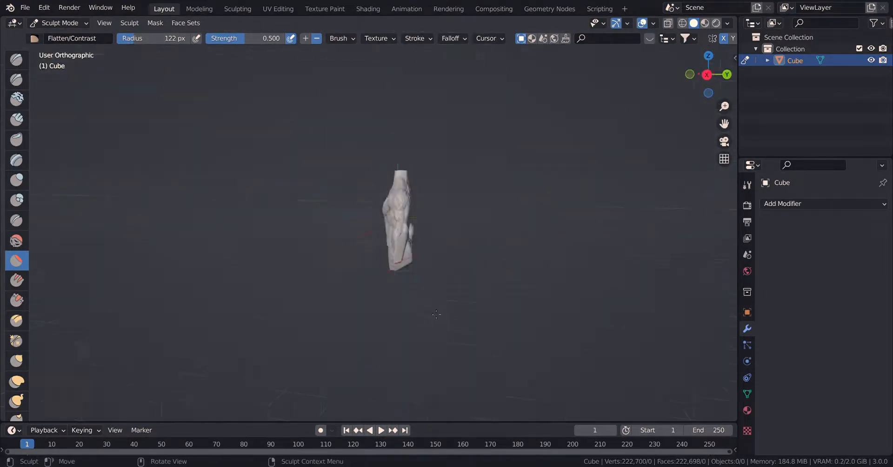
{"action": "scroll", "coordinate": [365, 230], "scroll_direction": "up", "scroll_amount": 8}
{"action": "left_click", "coordinate": [19, 389]}
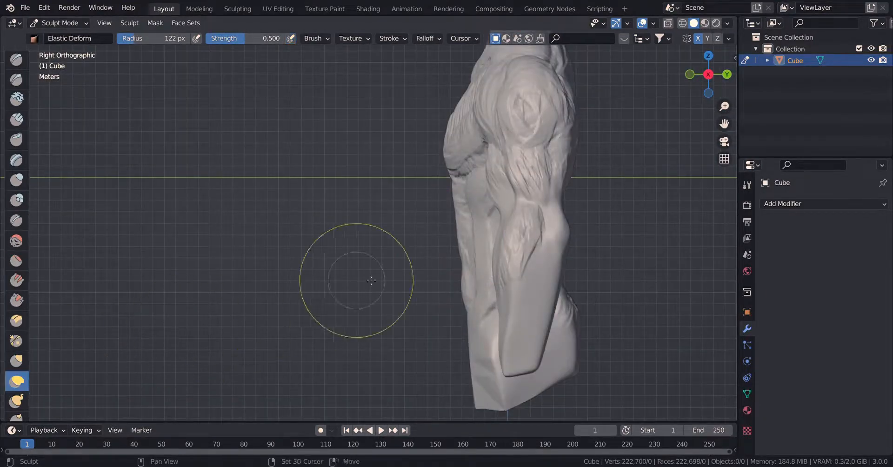
{"action": "mouse_move", "coordinate": [486, 203]}
{"action": "middle_mouse_down", "text": "shift"}
{"action": "mouse_move", "coordinate": [373, 237]}
{"action": "mouse_move", "coordinate": [360, 276]}
{"action": "middle_mouse_up", "text": "shift"}
{"action": "scroll", "coordinate": [445, 273], "scroll_direction": "up", "scroll_amount": 4}
{"action": "middle_click_drag", "start_coordinate": [511, 212], "coordinate": [490, 227], "text": "shift"}
{"action": "mouse_move", "coordinate": [489, 227]}
{"action": "left_mouse_down"}
{"action": "mouse_move", "coordinate": [461, 216]}
{"action": "mouse_move", "coordinate": [511, 241]}
{"action": "left_mouse_up"}
{"action": "left_click_drag", "start_coordinate": [478, 319], "coordinate": [509, 319]}
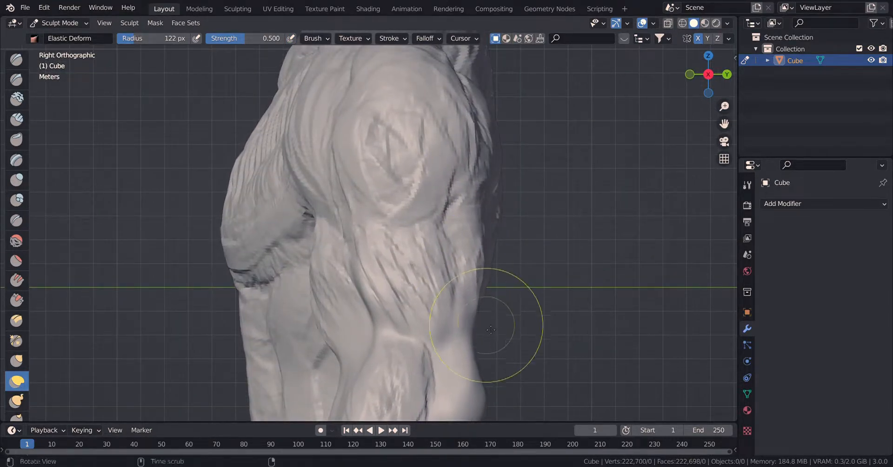
{"action": "middle_click_drag", "start_coordinate": [508, 319], "coordinate": [484, 230], "text": "shift"}
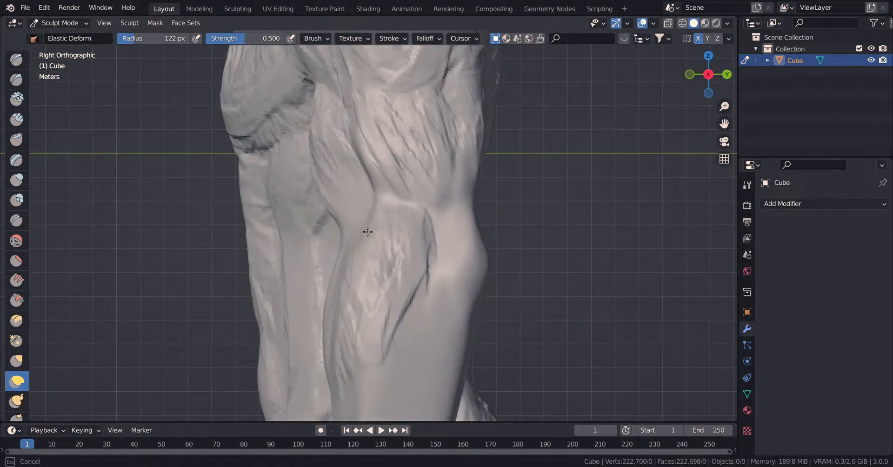
{"action": "left_click_drag", "start_coordinate": [368, 232], "coordinate": [345, 200]}
{"action": "mouse_move", "coordinate": [323, 168]}
{"action": "left_mouse_down"}
{"action": "mouse_move", "coordinate": [385, 164]}
{"action": "mouse_move", "coordinate": [358, 186]}
{"action": "left_mouse_up"}
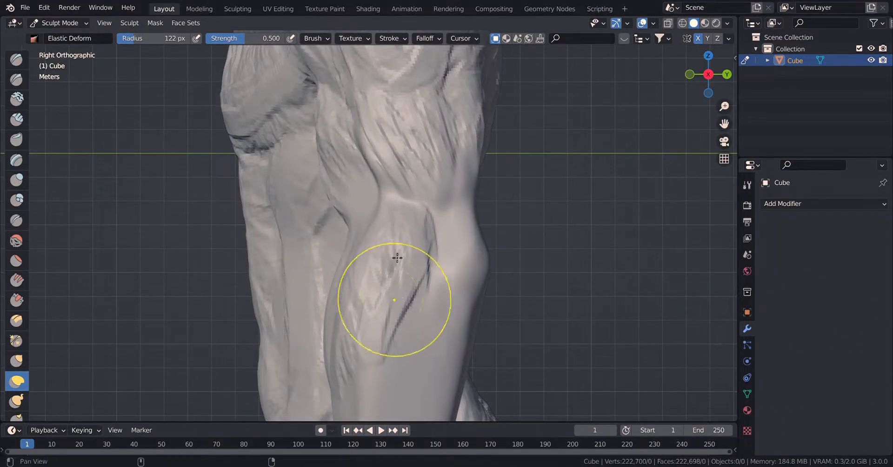
Adjust the rear profile of the upper arm and shoulder in side view with Elastic Deform.
{"action": "middle_click_drag", "start_coordinate": [397, 258], "coordinate": [482, 148], "text": "shift"}
{"action": "middle_click_drag", "start_coordinate": [466, 280], "coordinate": [478, 193], "text": "shift"}
{"action": "middle_click_drag", "start_coordinate": [455, 144], "coordinate": [430, 354], "text": "shift"}
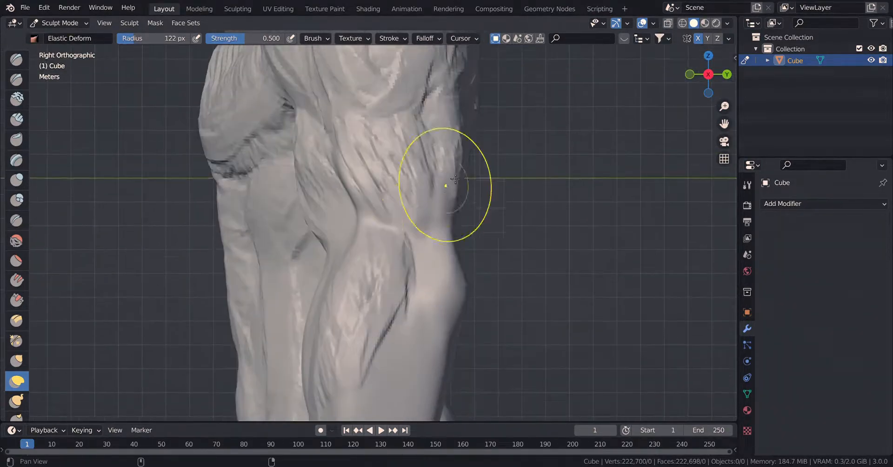
{"action": "middle_click_drag", "start_coordinate": [445, 186], "coordinate": [447, 318], "text": "shift"}
{"action": "left_click_drag", "start_coordinate": [460, 126], "coordinate": [469, 127]}
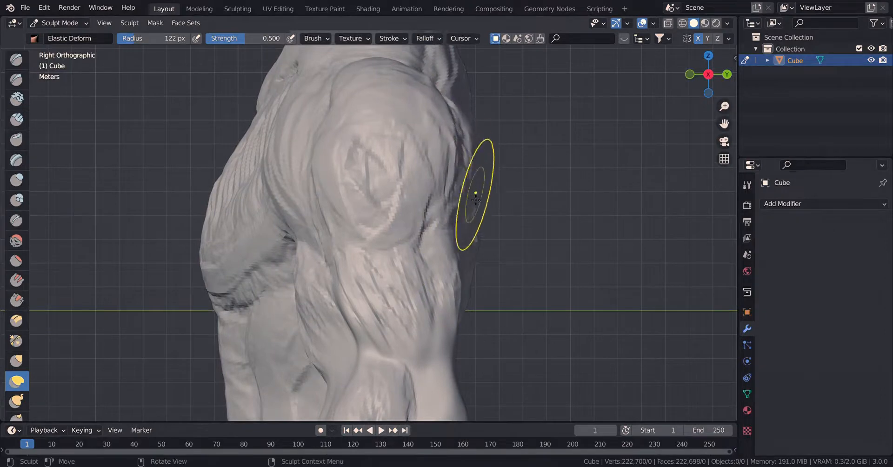
{"action": "left_click_drag", "start_coordinate": [473, 195], "coordinate": [484, 218]}
Lean the neck forward and slope its top edge in side view with Elastic Deform.
{"action": "scroll", "coordinate": [507, 227], "scroll_direction": "down", "scroll_amount": 1}
{"action": "mouse_move", "coordinate": [465, 140]}
{"action": "middle_mouse_down", "text": "shift"}
{"action": "mouse_move", "coordinate": [466, 188]}
{"action": "mouse_move", "coordinate": [497, 263]}
{"action": "middle_mouse_up", "text": "shift"}
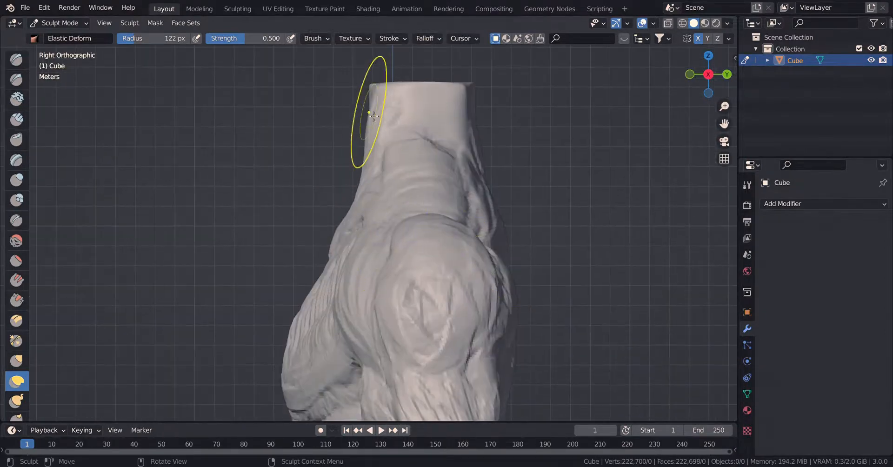
{"action": "left_click_drag", "start_coordinate": [370, 114], "coordinate": [367, 128]}
{"action": "left_click_drag", "start_coordinate": [353, 178], "coordinate": [349, 177]}
{"action": "left_click_drag", "start_coordinate": [464, 130], "coordinate": [450, 137]}
{"action": "left_click_drag", "start_coordinate": [356, 112], "coordinate": [345, 130]}
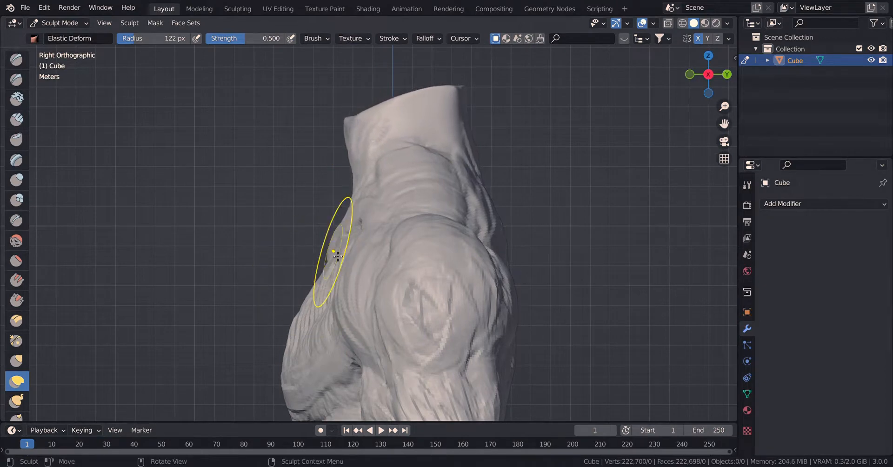
Refine the side profile of the upper chest and shoulder area with Elastic Deform.
{"action": "left_click_drag", "start_coordinate": [332, 252], "coordinate": [327, 255]}
{"action": "left_click_drag", "start_coordinate": [311, 288], "coordinate": [307, 288]}
{"action": "left_click_drag", "start_coordinate": [339, 227], "coordinate": [423, 215]}
{"action": "left_click_drag", "start_coordinate": [449, 214], "coordinate": [455, 212]}
{"action": "left_click_drag", "start_coordinate": [437, 168], "coordinate": [437, 158]}
{"action": "left_click_drag", "start_coordinate": [325, 284], "coordinate": [319, 313]}
Adjust the side profile of the lower chest, abdomen and buttocks with Elastic Deform.
{"action": "middle_click_drag", "start_coordinate": [352, 314], "coordinate": [367, 76], "text": "shift"}
{"action": "left_click_drag", "start_coordinate": [319, 196], "coordinate": [327, 206]}
{"action": "left_click_drag", "start_coordinate": [328, 288], "coordinate": [333, 289]}
{"action": "left_click_drag", "start_coordinate": [336, 370], "coordinate": [343, 370]}
{"action": "middle_click_drag", "start_coordinate": [378, 386], "coordinate": [377, 278], "text": "shift"}
{"action": "left_click_drag", "start_coordinate": [333, 344], "coordinate": [343, 347]}
{"action": "middle_click_drag", "start_coordinate": [372, 358], "coordinate": [350, 227], "text": "shift"}
{"action": "left_click_drag", "start_coordinate": [490, 186], "coordinate": [506, 259]}
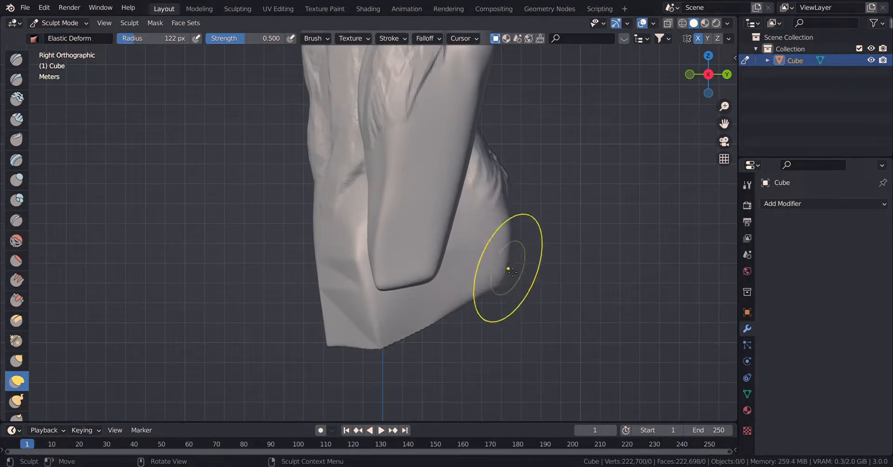
Flatten the bottom of the pelvis in side view with the Line Project tool.
{"action": "scroll", "coordinate": [492, 249], "scroll_direction": "down", "scroll_amount": 3}
{"action": "scroll", "coordinate": [13, 371], "scroll_direction": "down", "scroll_amount": 2}
{"action": "scroll", "coordinate": [13, 371], "scroll_direction": "down", "scroll_amount": 9}
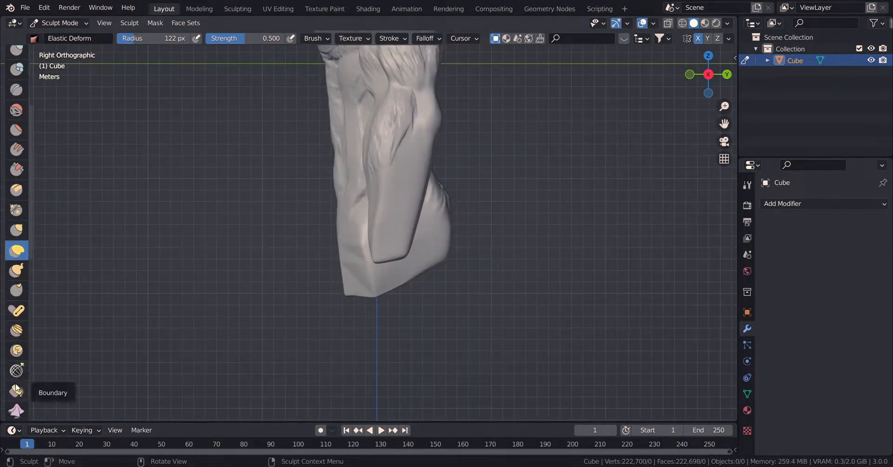
{"action": "scroll", "coordinate": [18, 372], "scroll_direction": "down", "scroll_amount": 6}
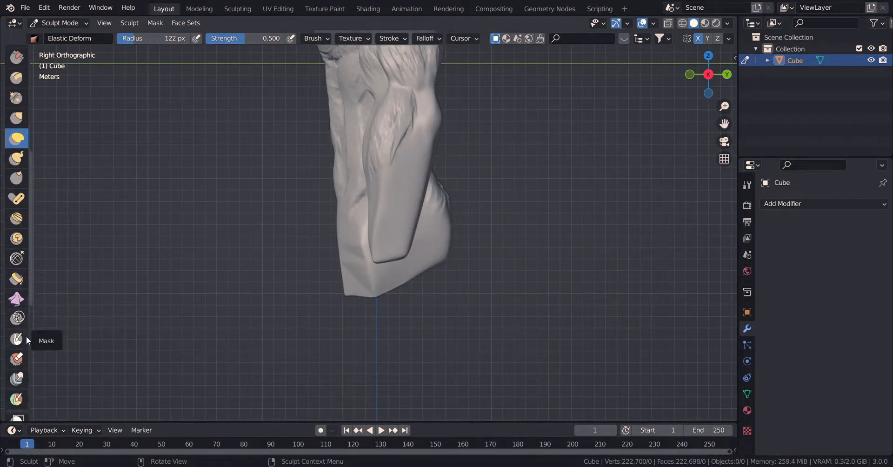
{"action": "left_click", "coordinate": [18, 407]}
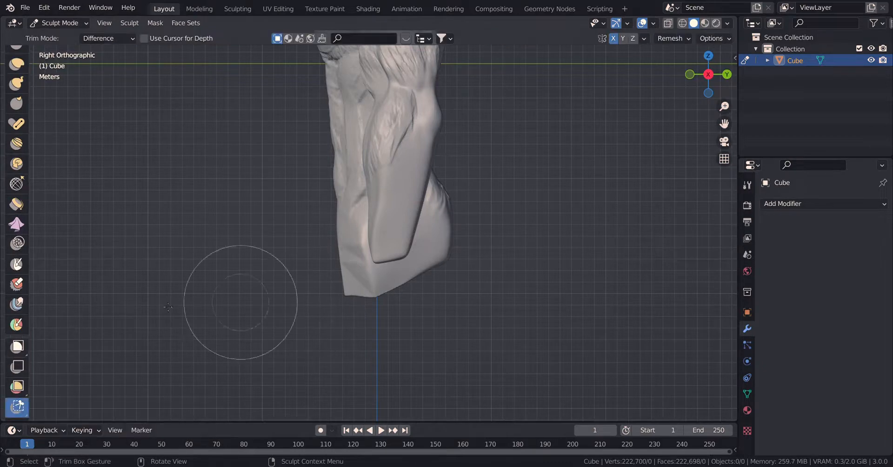
{"action": "scroll", "coordinate": [12, 378], "scroll_direction": "down", "scroll_amount": 3}
{"action": "left_click", "coordinate": [14, 373]}
{"action": "mouse_move", "coordinate": [335, 288]}
{"action": "left_mouse_down"}
{"action": "mouse_move", "coordinate": [498, 249]}
{"action": "mouse_move", "coordinate": [479, 261]}
{"action": "left_mouse_up"}
{"action": "left_click_drag", "start_coordinate": [342, 284], "coordinate": [508, 211]}
Cut the top of the neck to a flat sloping plane with Line Project.
{"action": "middle_click_drag", "start_coordinate": [419, 115], "coordinate": [434, 414], "text": "shift"}
{"action": "scroll", "coordinate": [399, 223], "scroll_direction": "up", "scroll_amount": 2}
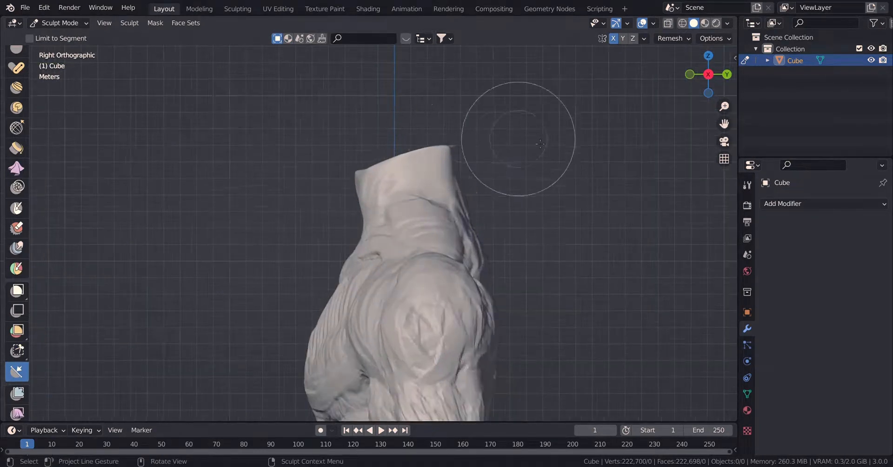
{"action": "left_click_drag", "start_coordinate": [472, 148], "coordinate": [334, 201]}
Adjust the arm's shape around the elbow from behind with Elastic Deform.
{"action": "middle_click_drag", "start_coordinate": [447, 233], "coordinate": [497, 248]}
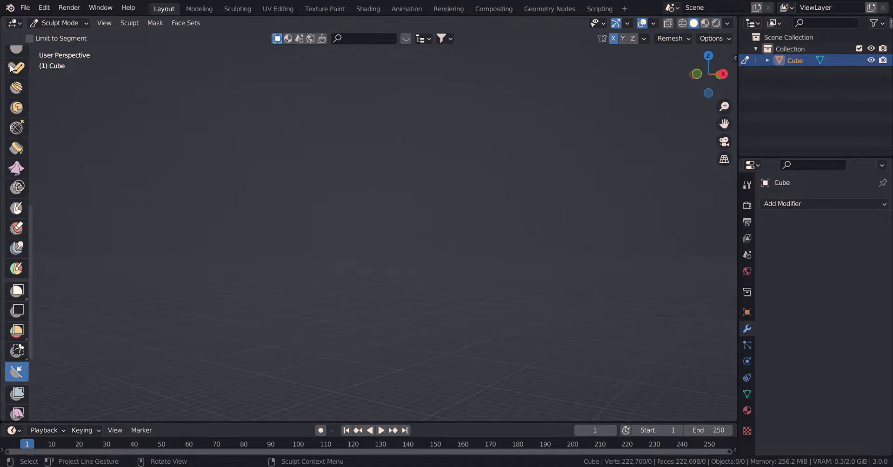
{"action": "scroll", "coordinate": [12, 69], "scroll_direction": "up", "scroll_amount": 10}
{"action": "left_click", "coordinate": [17, 119]}
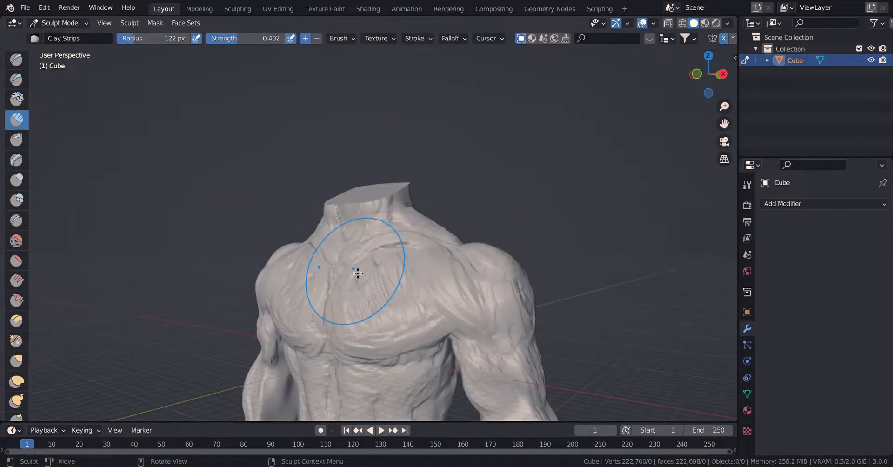
{"action": "mouse_move", "coordinate": [357, 273]}
{"action": "middle_mouse_down"}
{"action": "mouse_move", "coordinate": [468, 279]}
{"action": "mouse_move", "coordinate": [474, 247]}
{"action": "mouse_move", "coordinate": [523, 264]}
{"action": "mouse_move", "coordinate": [458, 280]}
{"action": "mouse_move", "coordinate": [558, 269]}
{"action": "mouse_move", "coordinate": [425, 246]}
{"action": "middle_mouse_up"}
{"action": "left_click", "coordinate": [17, 382]}
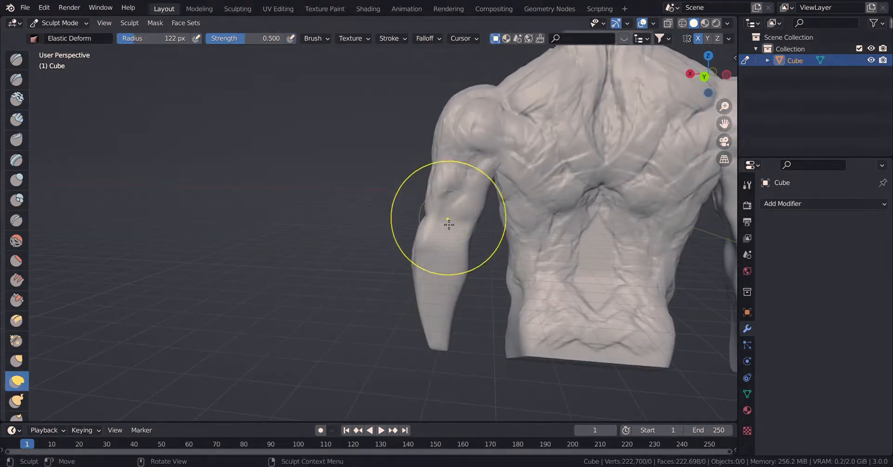
{"action": "left_click_drag", "start_coordinate": [446, 219], "coordinate": [460, 236]}
{"action": "mouse_move", "coordinate": [460, 236]}
{"action": "middle_mouse_down"}
{"action": "mouse_move", "coordinate": [514, 245]}
{"action": "mouse_move", "coordinate": [421, 262]}
{"action": "mouse_move", "coordinate": [279, 247]}
{"action": "middle_mouse_up"}
Sculpt the elbow and the back of the forearm using Clay Strips with an 84 px radius.
{"action": "left_click", "coordinate": [15, 124]}
{"action": "scroll", "coordinate": [621, 207], "scroll_direction": "up", "scroll_amount": 5}
{"action": "scroll", "coordinate": [624, 212], "scroll_direction": "down", "scroll_amount": 2}
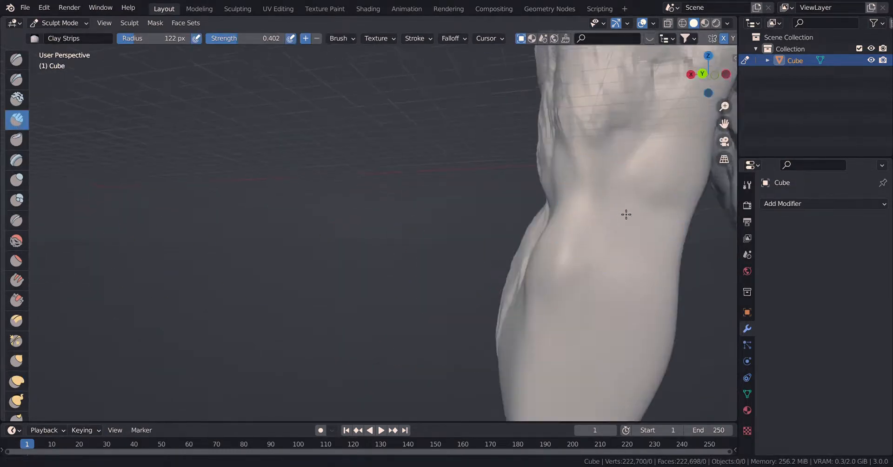
{"action": "middle_click_drag", "start_coordinate": [626, 214], "coordinate": [521, 215], "text": "shift"}
{"action": "key", "text": "f"}
{"action": "left_click", "coordinate": [535, 219]}
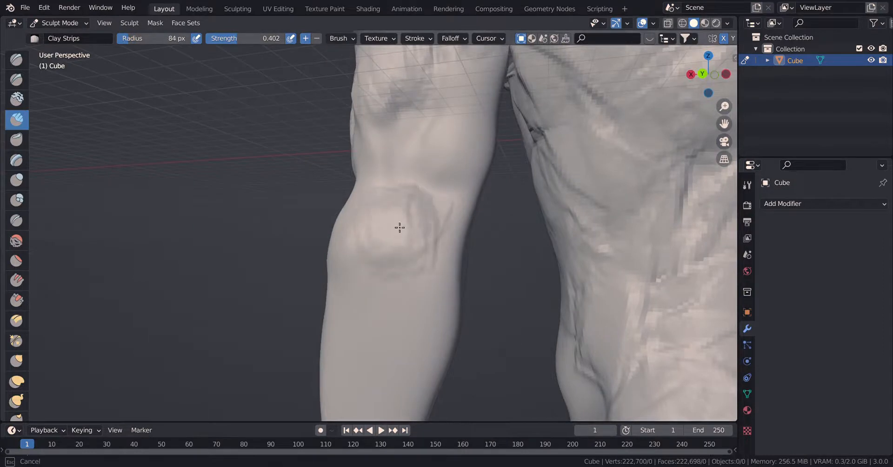
{"action": "left_click_drag", "start_coordinate": [385, 254], "coordinate": [347, 335]}
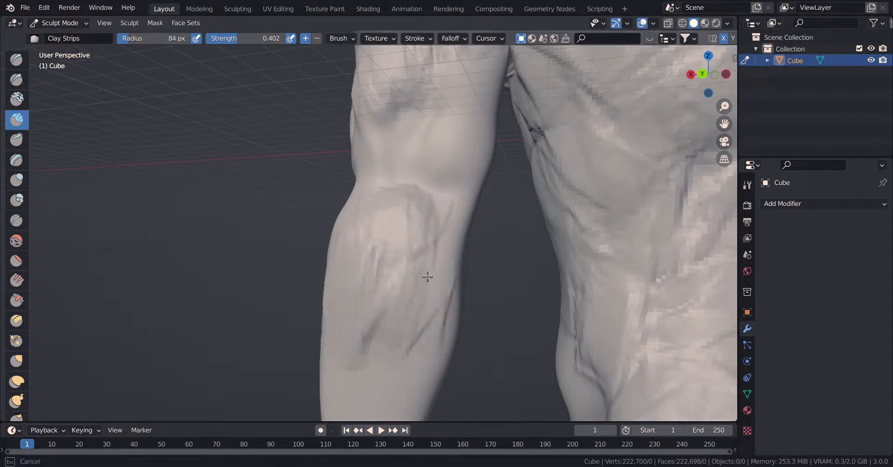
{"action": "left_click_drag", "start_coordinate": [439, 268], "coordinate": [424, 203]}
{"action": "middle_click_drag", "start_coordinate": [423, 205], "coordinate": [406, 261], "text": "shift"}
Build up the triceps on the back of the upper arm below the deltoid with Clay Strips.
{"action": "left_click_drag", "start_coordinate": [404, 262], "coordinate": [363, 283]}
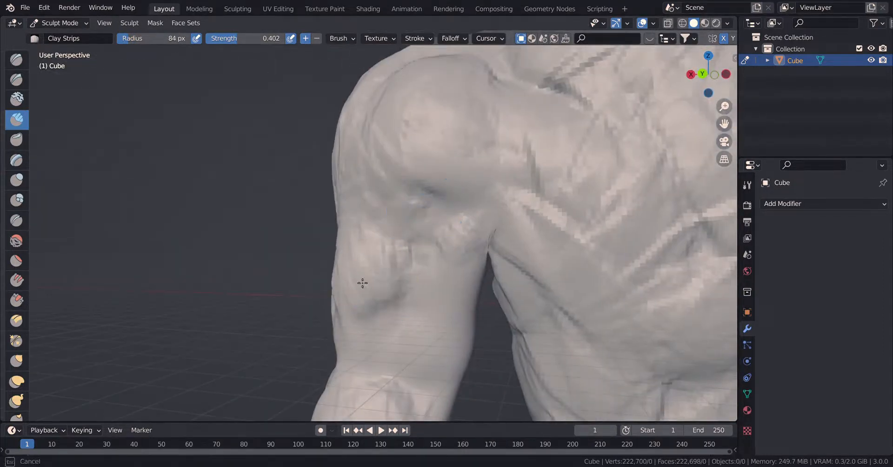
{"action": "left_click_drag", "start_coordinate": [359, 364], "coordinate": [360, 368]}
{"action": "left_click_drag", "start_coordinate": [413, 264], "coordinate": [460, 343]}
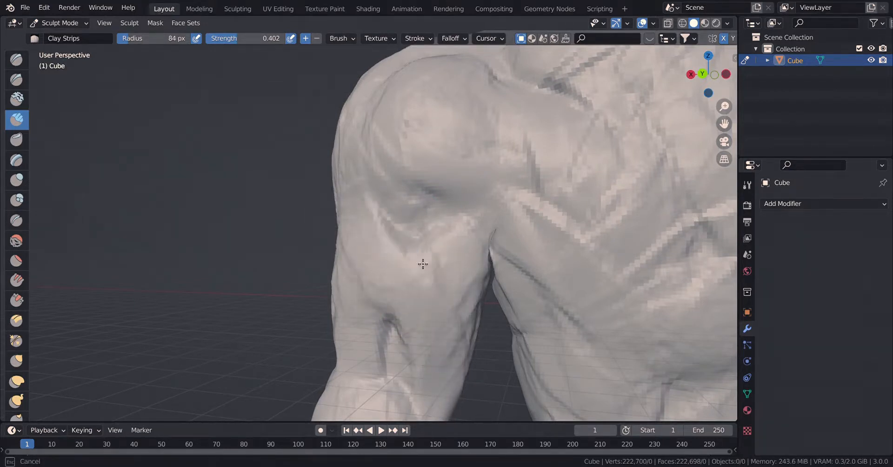
{"action": "mouse_move", "coordinate": [423, 264]}
{"action": "middle_mouse_down"}
{"action": "mouse_move", "coordinate": [435, 256]}
{"action": "mouse_move", "coordinate": [420, 243]}
{"action": "mouse_move", "coordinate": [497, 238]}
{"action": "middle_mouse_up"}
Sculpt the muscles on the outer side of the forearm with Clay Strips.
{"action": "mouse_move", "coordinate": [496, 321]}
{"action": "left_mouse_down"}
{"action": "mouse_move", "coordinate": [514, 239]}
{"action": "mouse_move", "coordinate": [509, 223]}
{"action": "left_mouse_up"}
{"action": "middle_click_drag", "start_coordinate": [471, 313], "coordinate": [496, 186], "text": "shift"}
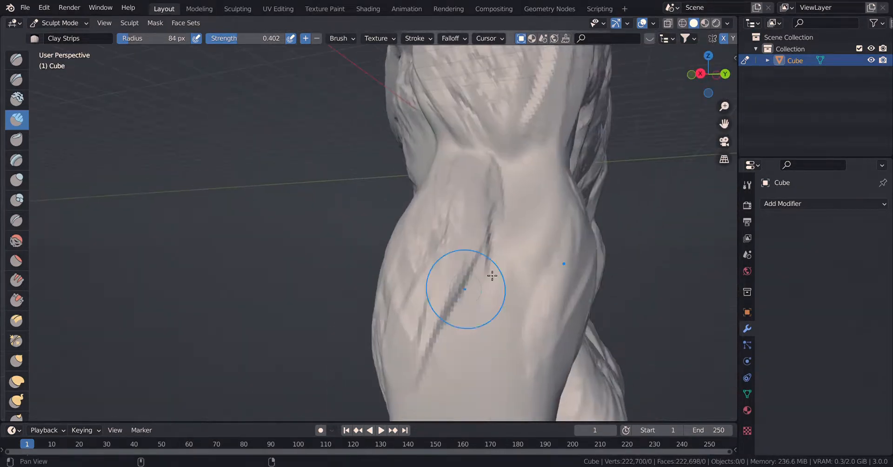
{"action": "left_click_drag", "start_coordinate": [492, 276], "coordinate": [536, 361]}
{"action": "mouse_move", "coordinate": [517, 377]}
{"action": "middle_mouse_down", "text": "shift"}
{"action": "mouse_move", "coordinate": [493, 88]}
{"action": "mouse_move", "coordinate": [516, 181]}
{"action": "middle_mouse_up", "text": "shift"}
{"action": "mouse_move", "coordinate": [497, 126]}
{"action": "left_mouse_down"}
{"action": "mouse_move", "coordinate": [462, 168]}
{"action": "mouse_move", "coordinate": [457, 250]}
{"action": "mouse_move", "coordinate": [465, 280]}
{"action": "left_mouse_up"}
{"action": "middle_click_drag", "start_coordinate": [471, 285], "coordinate": [553, 274]}
{"action": "middle_click_drag", "start_coordinate": [437, 229], "coordinate": [516, 270], "text": "shift"}
{"action": "mouse_move", "coordinate": [489, 158]}
{"action": "left_mouse_down"}
{"action": "mouse_move", "coordinate": [536, 159]}
{"action": "mouse_move", "coordinate": [525, 325]}
{"action": "left_mouse_up"}
In the front view, even out the forearm's surface and inner contour with the Flatten/Contrast brush.
{"action": "scroll", "coordinate": [498, 288], "scroll_direction": "down", "scroll_amount": 8}
{"action": "mouse_move", "coordinate": [472, 268]}
{"action": "middle_mouse_down"}
{"action": "mouse_move", "coordinate": [533, 264]}
{"action": "mouse_move", "coordinate": [351, 300]}
{"action": "mouse_move", "coordinate": [356, 255]}
{"action": "middle_mouse_up"}
{"action": "key", "text": "KP_1"}
{"action": "scroll", "coordinate": [537, 273], "scroll_direction": "up", "scroll_amount": 8}
{"action": "scroll", "coordinate": [341, 289], "scroll_direction": "up", "scroll_amount": 4}
{"action": "left_click", "coordinate": [14, 259]}
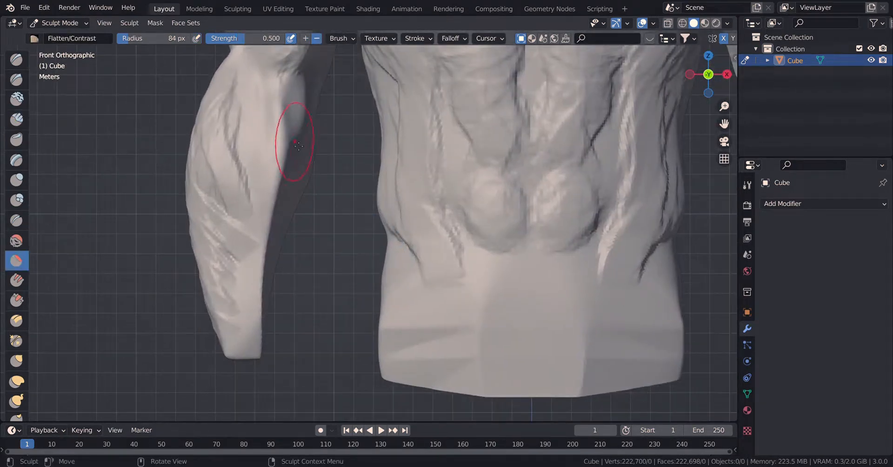
{"action": "mouse_move", "coordinate": [294, 144]}
{"action": "left_mouse_down"}
{"action": "mouse_move", "coordinate": [268, 246]}
{"action": "mouse_move", "coordinate": [254, 361]}
{"action": "left_mouse_up"}
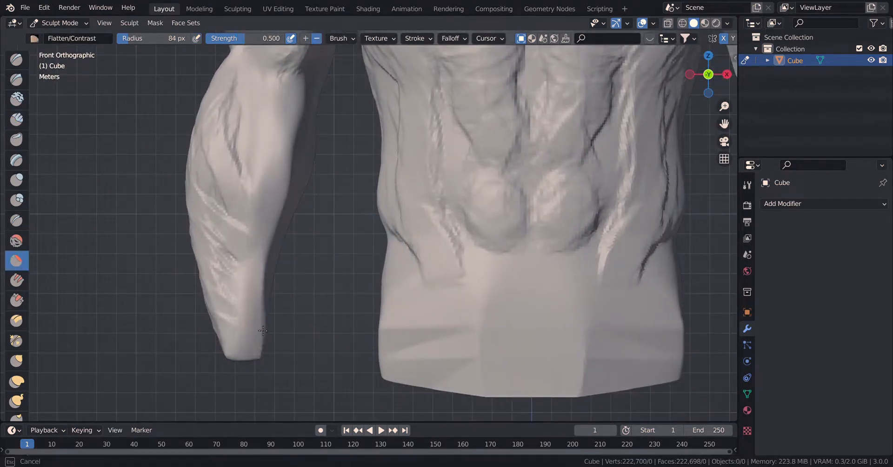
{"action": "left_click_drag", "start_coordinate": [263, 331], "coordinate": [300, 170]}
{"action": "left_click_drag", "start_coordinate": [221, 282], "coordinate": [261, 235]}
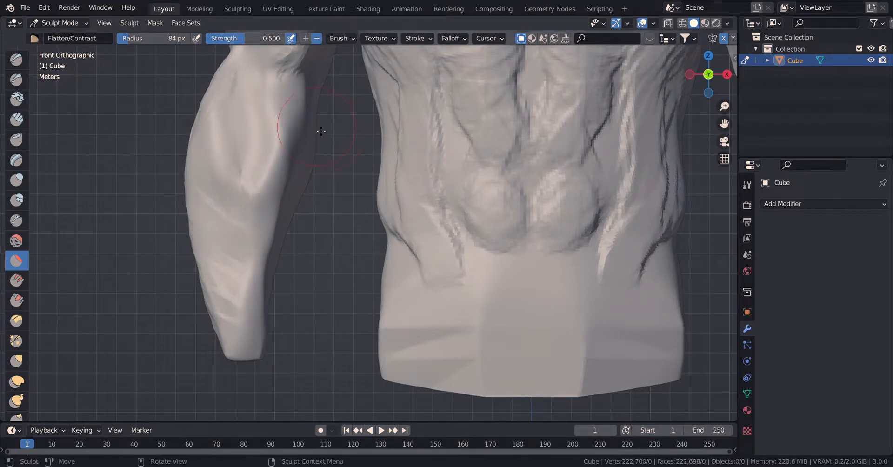
Smooth the abdomen, waist and lower torso using the Smooth brush at strength 0.700.
{"action": "mouse_move", "coordinate": [465, 214]}
{"action": "left_mouse_down"}
{"action": "mouse_move", "coordinate": [459, 236]}
{"action": "mouse_move", "coordinate": [445, 197]}
{"action": "left_mouse_up"}
{"action": "left_click", "coordinate": [16, 241]}
{"action": "mouse_move", "coordinate": [575, 203]}
{"action": "left_mouse_down"}
{"action": "mouse_move", "coordinate": [479, 171]}
{"action": "mouse_move", "coordinate": [411, 302]}
{"action": "left_mouse_up"}
{"action": "left_click_drag", "start_coordinate": [566, 395], "coordinate": [534, 395]}
{"action": "mouse_move", "coordinate": [497, 257]}
{"action": "middle_mouse_down", "text": "shift"}
{"action": "mouse_move", "coordinate": [456, 371]}
{"action": "mouse_move", "coordinate": [449, 368]}
{"action": "middle_mouse_up", "text": "shift"}
{"action": "mouse_move", "coordinate": [404, 163]}
{"action": "left_mouse_down"}
{"action": "mouse_move", "coordinate": [491, 324]}
{"action": "mouse_move", "coordinate": [352, 286]}
{"action": "left_mouse_up"}
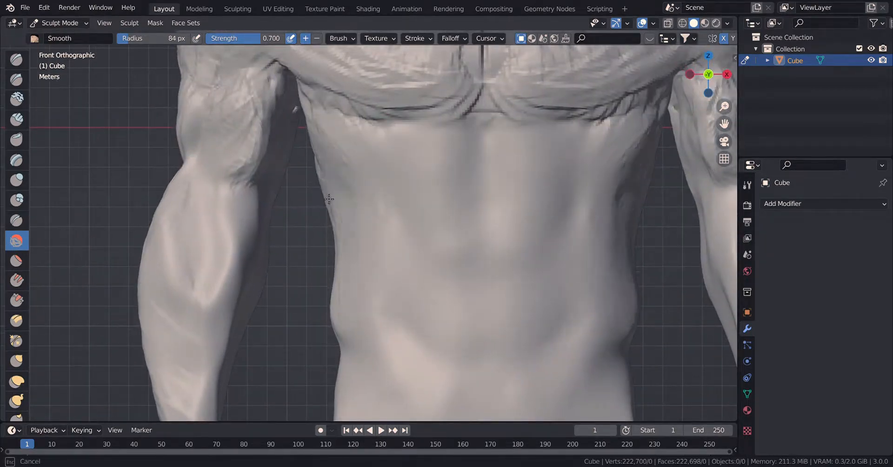
Smooth the sides of the torso from beneath the chest down to the waist with the Smooth brush.
{"action": "left_click_drag", "start_coordinate": [329, 199], "coordinate": [392, 126]}
{"action": "left_click_drag", "start_coordinate": [326, 151], "coordinate": [344, 213]}
{"action": "mouse_move", "coordinate": [345, 212]}
{"action": "middle_mouse_down"}
{"action": "mouse_move", "coordinate": [408, 244]}
{"action": "mouse_move", "coordinate": [486, 250]}
{"action": "middle_mouse_up"}
{"action": "scroll", "coordinate": [354, 216], "scroll_direction": "down", "scroll_amount": 5}
{"action": "left_click_drag", "start_coordinate": [316, 185], "coordinate": [303, 250]}
{"action": "left_click_drag", "start_coordinate": [276, 352], "coordinate": [375, 298]}
{"action": "middle_click_drag", "start_coordinate": [318, 74], "coordinate": [397, 273], "text": "shift"}
Smooth the upper back, the spine groove and the back of the neck with the Smooth brush at strength 0.700.
{"action": "left_click_drag", "start_coordinate": [389, 251], "coordinate": [322, 243]}
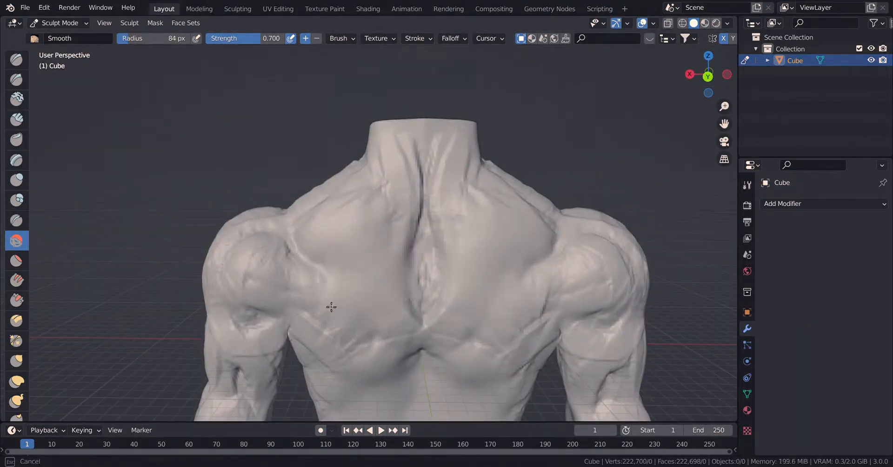
{"action": "left_click_drag", "start_coordinate": [331, 307], "coordinate": [289, 291]}
{"action": "left_click_drag", "start_coordinate": [482, 316], "coordinate": [393, 376]}
{"action": "left_click_drag", "start_coordinate": [414, 263], "coordinate": [390, 153]}
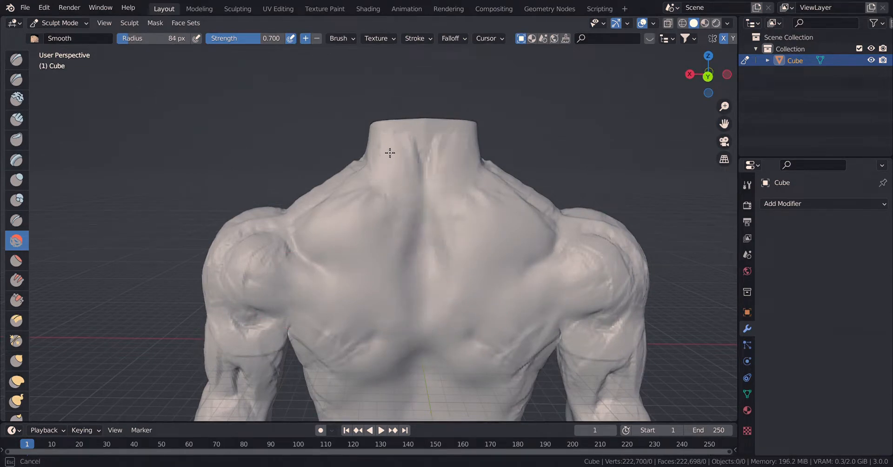
{"action": "left_click_drag", "start_coordinate": [335, 194], "coordinate": [385, 199]}
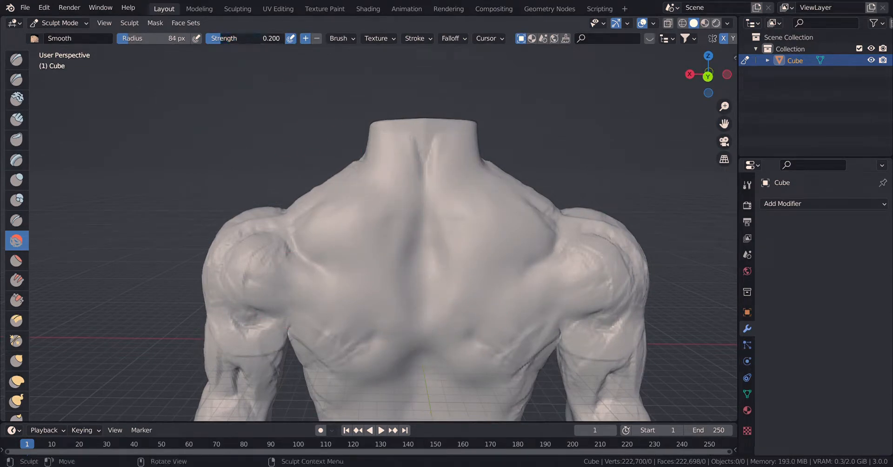
Smooth the forearms, upper arms and rear of the shoulders with the Smooth brush at strength 0.351.
{"action": "left_click_drag", "start_coordinate": [298, 320], "coordinate": [256, 330]}
{"action": "mouse_move", "coordinate": [262, 356]}
{"action": "middle_mouse_down", "text": "shift"}
{"action": "mouse_move", "coordinate": [291, 306]}
{"action": "mouse_move", "coordinate": [311, 239]}
{"action": "middle_mouse_up", "text": "shift"}
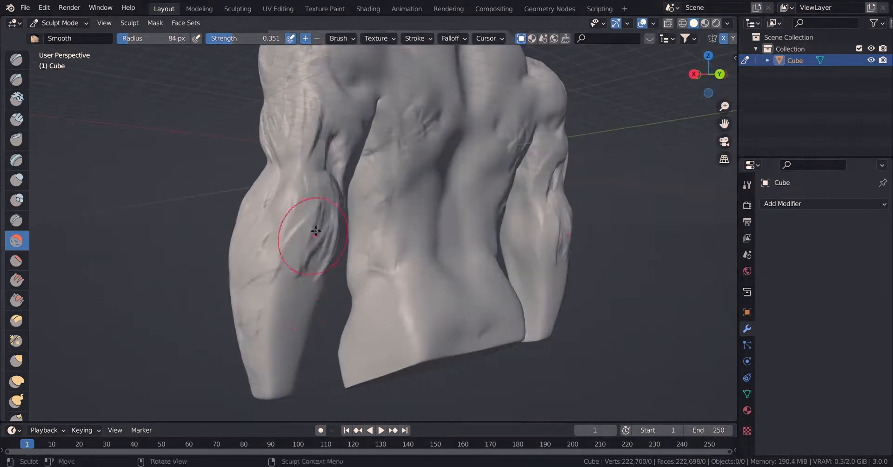
{"action": "left_click_drag", "start_coordinate": [311, 240], "coordinate": [312, 309]}
{"action": "middle_click_drag", "start_coordinate": [345, 173], "coordinate": [260, 212]}
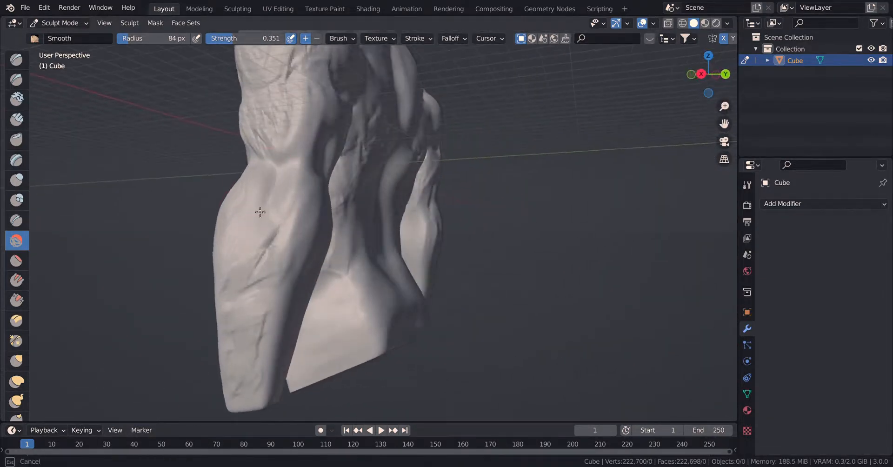
{"action": "left_click_drag", "start_coordinate": [250, 401], "coordinate": [247, 283]}
{"action": "middle_click_drag", "start_coordinate": [221, 165], "coordinate": [255, 305], "text": "shift"}
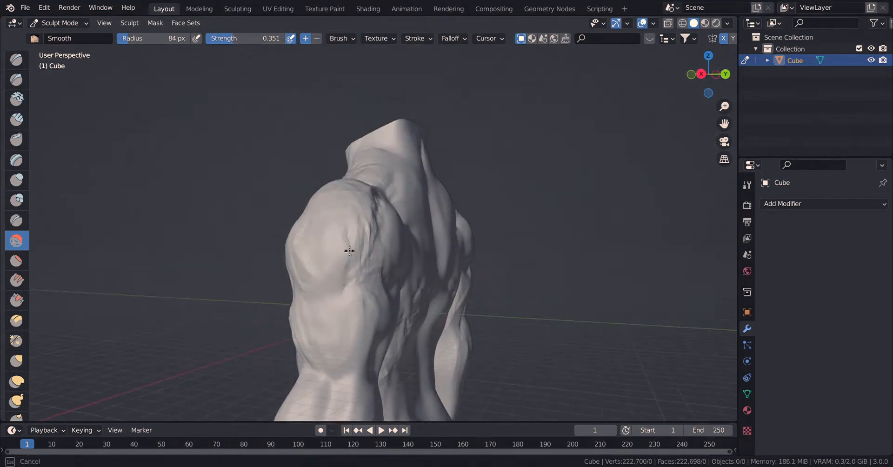
{"action": "mouse_move", "coordinate": [380, 203]}
{"action": "middle_mouse_down"}
{"action": "mouse_move", "coordinate": [351, 247]}
{"action": "mouse_move", "coordinate": [253, 209]}
{"action": "middle_mouse_up"}
{"action": "left_click_drag", "start_coordinate": [253, 209], "coordinate": [274, 194]}
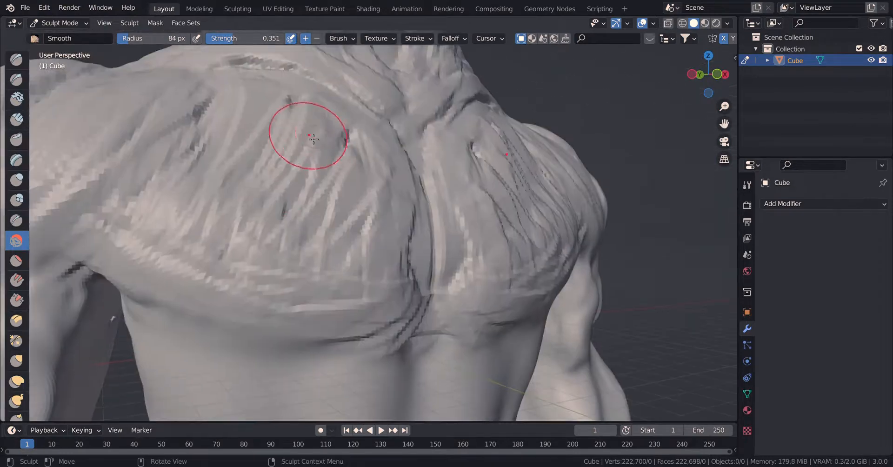
Smooth the clay strokes on the chest, front of the shoulders, collarbone area and neck with the Smooth brush.
{"action": "mouse_move", "coordinate": [309, 130]}
{"action": "left_mouse_down"}
{"action": "mouse_move", "coordinate": [289, 99]}
{"action": "mouse_move", "coordinate": [334, 237]}
{"action": "mouse_move", "coordinate": [386, 321]}
{"action": "mouse_move", "coordinate": [417, 319]}
{"action": "mouse_move", "coordinate": [388, 315]}
{"action": "left_mouse_up"}
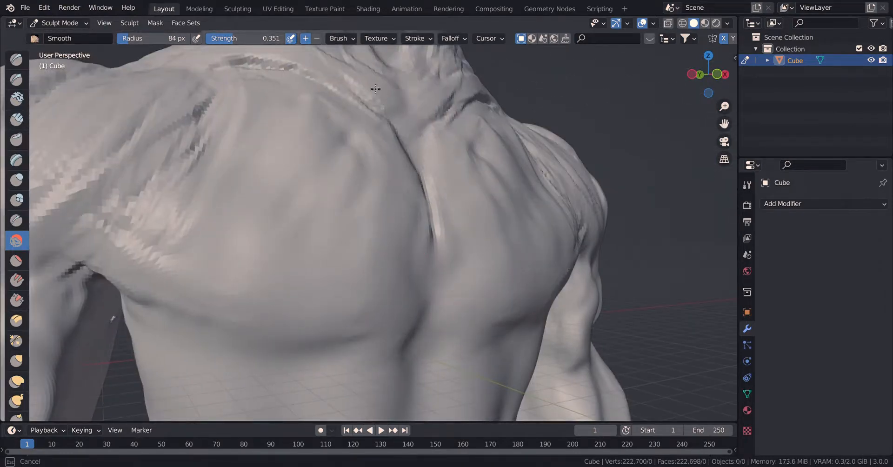
{"action": "left_click_drag", "start_coordinate": [375, 88], "coordinate": [361, 95]}
{"action": "middle_click_drag", "start_coordinate": [183, 139], "coordinate": [420, 160], "text": "shift"}
{"action": "mouse_move", "coordinate": [400, 161]}
{"action": "left_mouse_down"}
{"action": "mouse_move", "coordinate": [378, 229]}
{"action": "mouse_move", "coordinate": [440, 128]}
{"action": "left_mouse_up"}
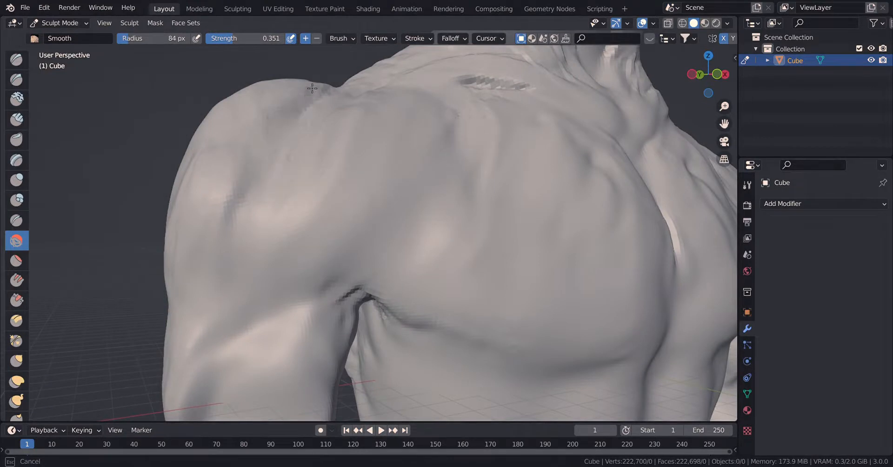
{"action": "middle_click_drag", "start_coordinate": [649, 55], "coordinate": [446, 203], "text": "shift"}
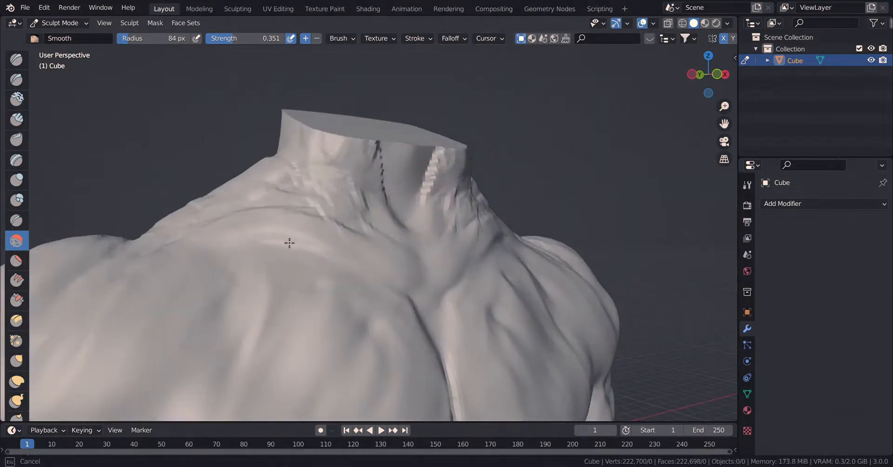
{"action": "left_click_drag", "start_coordinate": [380, 170], "coordinate": [409, 249]}
{"action": "left_click_drag", "start_coordinate": [507, 335], "coordinate": [499, 322]}
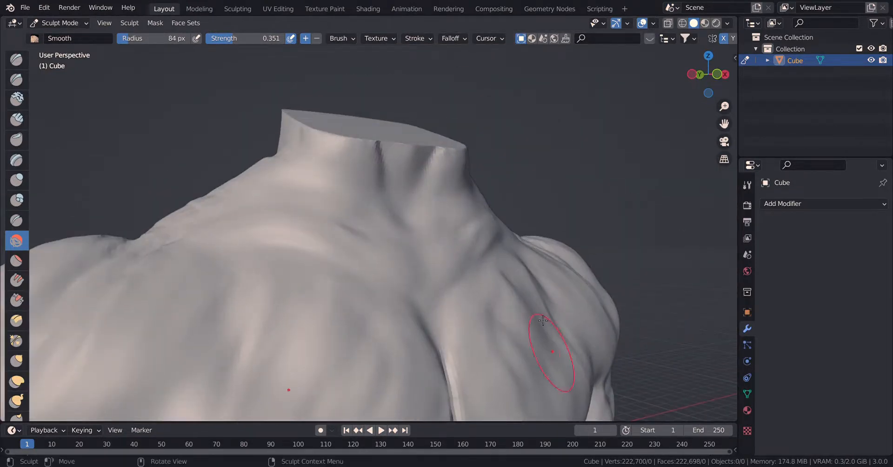
In the front view, fill out and even the pectorals with the Clay brush, lowering its strength to 0.163.
{"action": "key", "text": "KP_1"}
{"action": "scroll", "coordinate": [419, 300], "scroll_direction": "up", "scroll_amount": 6}
{"action": "scroll", "coordinate": [408, 303], "scroll_direction": "up", "scroll_amount": 4}
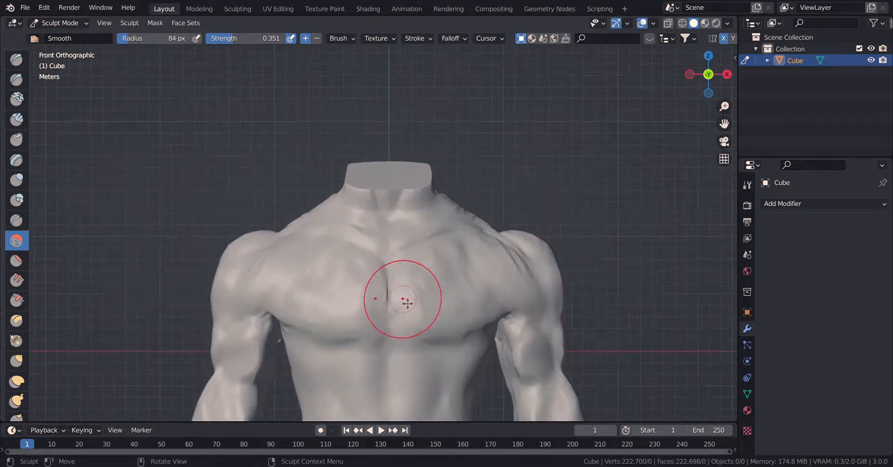
{"action": "middle_click_drag", "start_coordinate": [397, 327], "coordinate": [374, 241], "text": "shift"}
{"action": "left_click", "coordinate": [21, 96]}
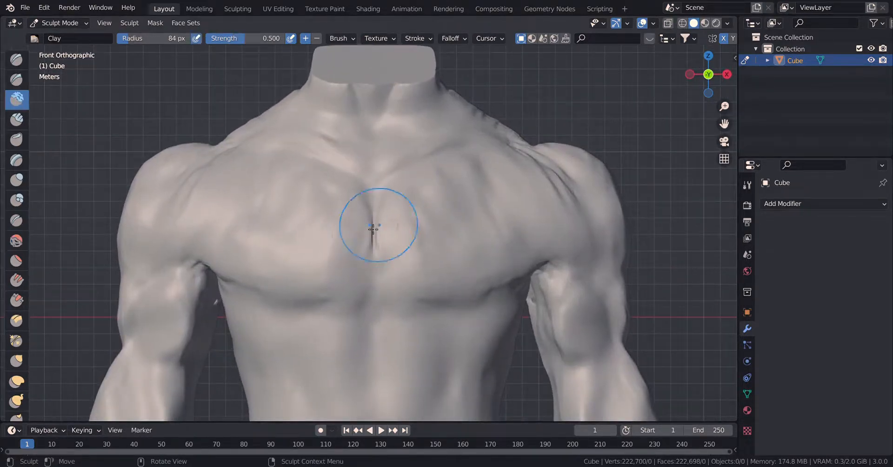
{"action": "mouse_move", "coordinate": [271, 203]}
{"action": "left_mouse_down"}
{"action": "mouse_move", "coordinate": [317, 273]}
{"action": "mouse_move", "coordinate": [352, 233]}
{"action": "mouse_move", "coordinate": [233, 233]}
{"action": "mouse_move", "coordinate": [249, 269]}
{"action": "mouse_move", "coordinate": [276, 287]}
{"action": "left_mouse_up"}
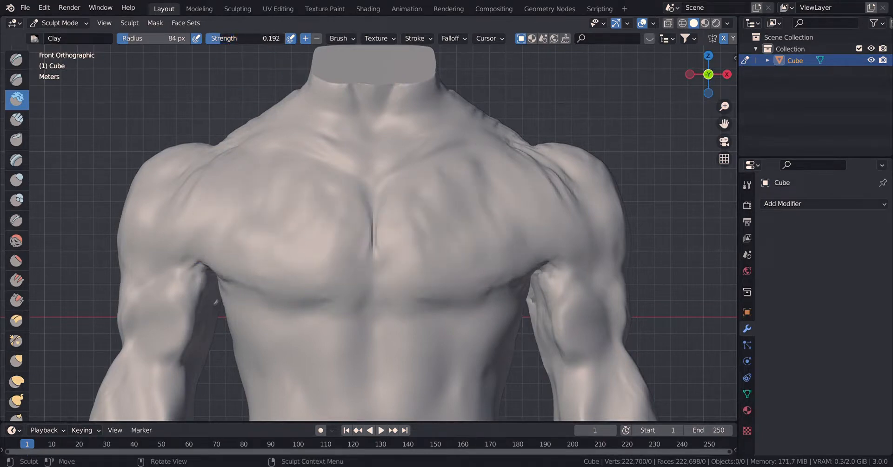
{"action": "left_click_drag", "start_coordinate": [234, 226], "coordinate": [238, 274]}
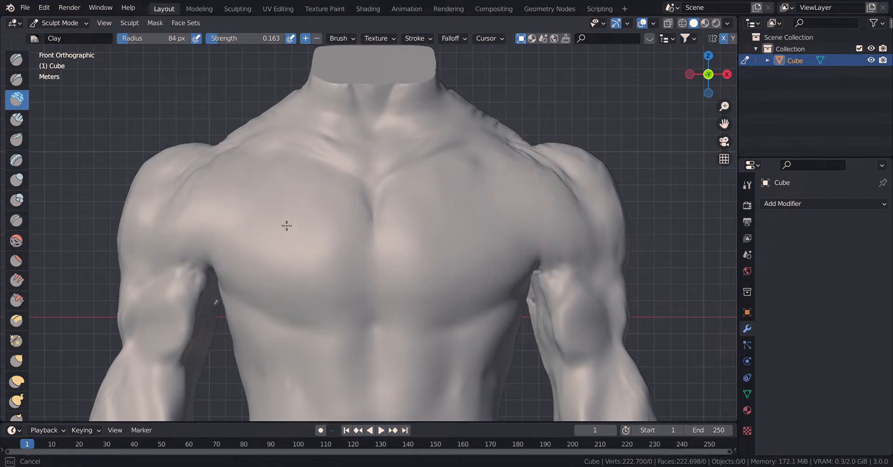
Build up the abdomen around the midline with the Clay brush at strength 0.163.
{"action": "middle_click_drag", "start_coordinate": [395, 311], "coordinate": [372, 154], "text": "shift"}
{"action": "scroll", "coordinate": [357, 244], "scroll_direction": "up", "scroll_amount": 1}
{"action": "middle_click_drag", "start_coordinate": [354, 251], "coordinate": [382, 291], "text": "shift"}
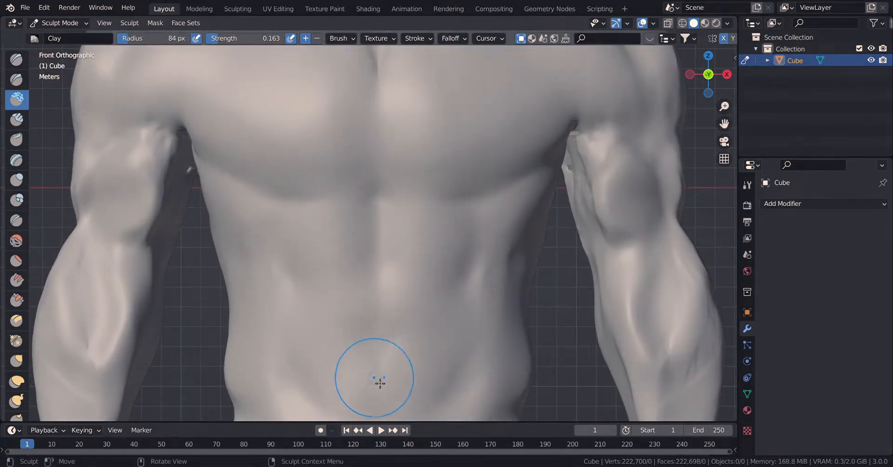
{"action": "middle_click_drag", "start_coordinate": [380, 383], "coordinate": [381, 321], "text": "shift"}
{"action": "left_click_drag", "start_coordinate": [307, 328], "coordinate": [296, 209]}
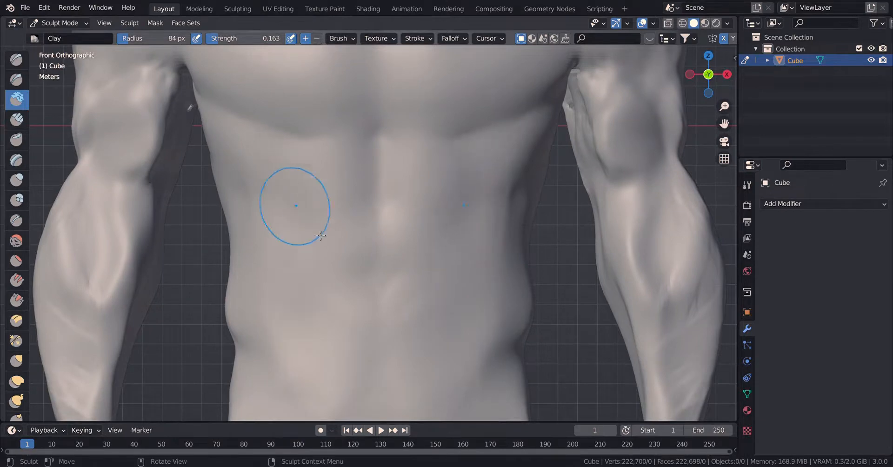
Define the lower edge of the pectorals using the Crease brush at radius 24 px and strength 0.250.
{"action": "left_click", "coordinate": [21, 217]}
{"action": "key", "text": "f"}
{"action": "left_click", "coordinate": [274, 249]}
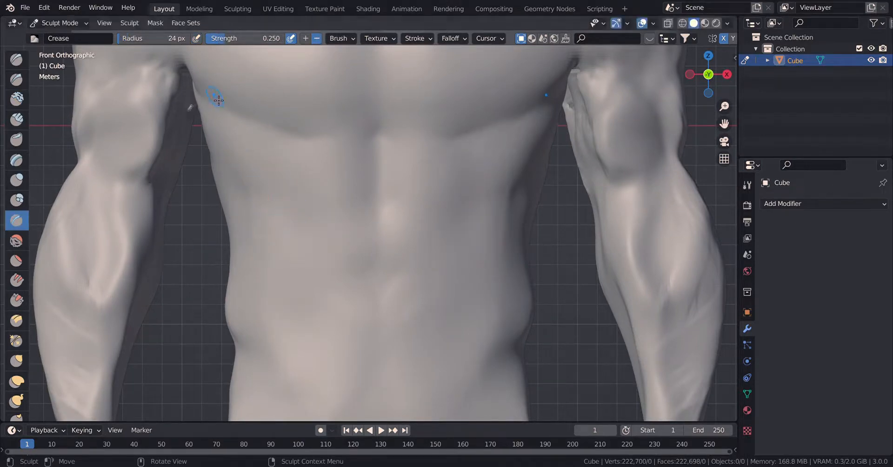
{"action": "left_click_drag", "start_coordinate": [217, 99], "coordinate": [291, 131]}
{"action": "mouse_move", "coordinate": [291, 132]}
{"action": "left_mouse_down"}
{"action": "mouse_move", "coordinate": [360, 130]}
{"action": "mouse_move", "coordinate": [358, 138]}
{"action": "left_mouse_up"}
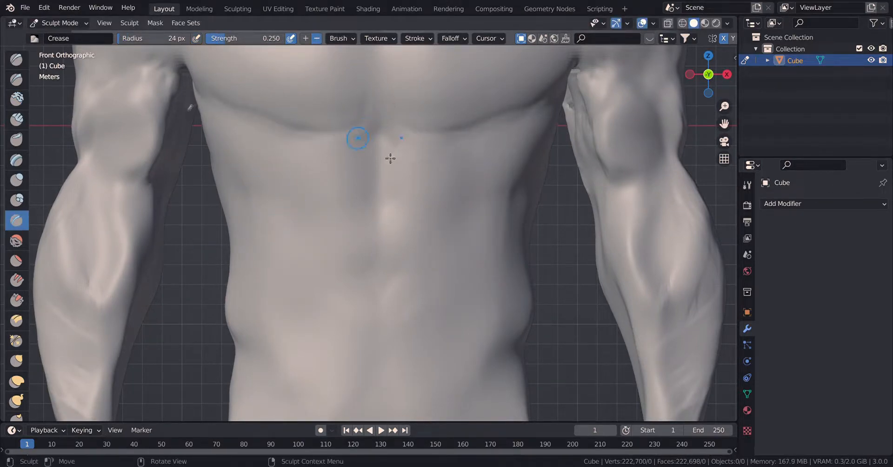
Carve the abdominal midline and the navel with the Crease brush.
{"action": "mouse_move", "coordinate": [386, 179]}
{"action": "left_mouse_down"}
{"action": "mouse_move", "coordinate": [377, 237]}
{"action": "mouse_move", "coordinate": [388, 359]}
{"action": "left_mouse_up"}
{"action": "middle_click_drag", "start_coordinate": [394, 264], "coordinate": [358, 168], "text": "shift"}
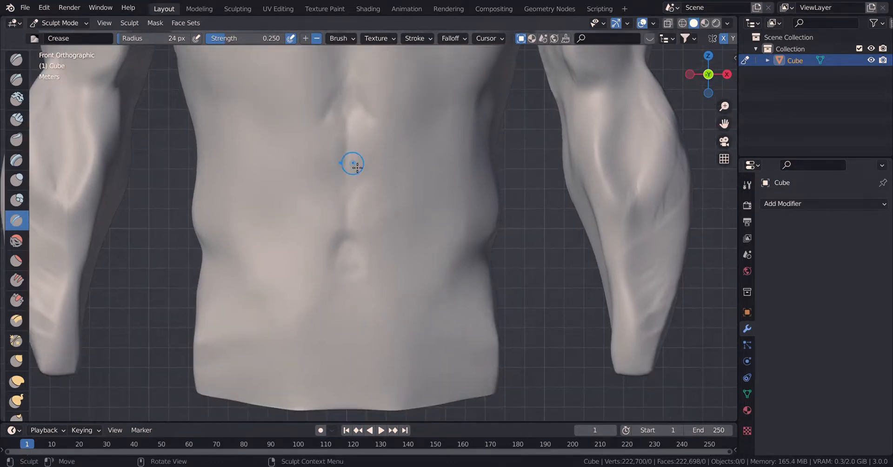
{"action": "left_click_drag", "start_coordinate": [345, 250], "coordinate": [350, 242]}
Carve the oblique contours and the V-shaped lines on the lower abdomen with the Crease brush.
{"action": "left_click_drag", "start_coordinate": [220, 249], "coordinate": [267, 305]}
{"action": "left_click_drag", "start_coordinate": [240, 272], "coordinate": [280, 345]}
{"action": "mouse_move", "coordinate": [220, 130]}
{"action": "left_mouse_down"}
{"action": "mouse_move", "coordinate": [259, 184]}
{"action": "mouse_move", "coordinate": [259, 224]}
{"action": "mouse_move", "coordinate": [268, 233]}
{"action": "left_mouse_up"}
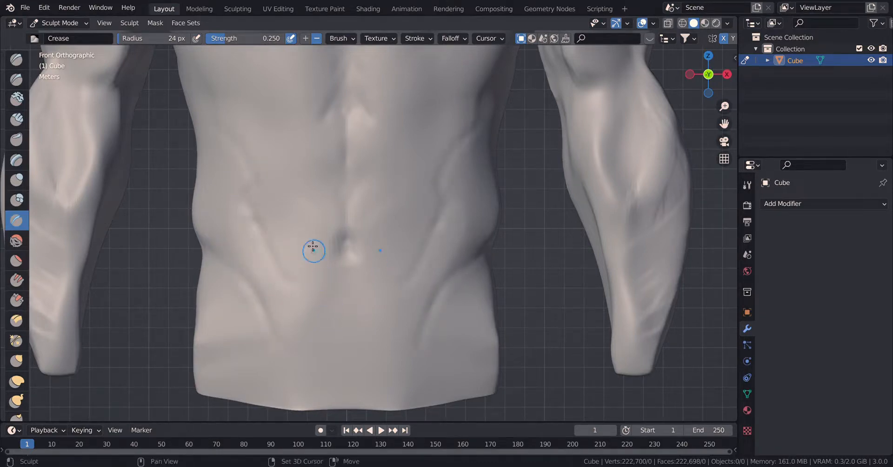
Carve the rib contours and the separations between the abdominal muscles with the Crease brush.
{"action": "middle_click_drag", "start_coordinate": [263, 143], "coordinate": [331, 305], "text": "shift"}
{"action": "left_click_drag", "start_coordinate": [281, 204], "coordinate": [307, 239]}
{"action": "left_click_drag", "start_coordinate": [268, 198], "coordinate": [293, 225]}
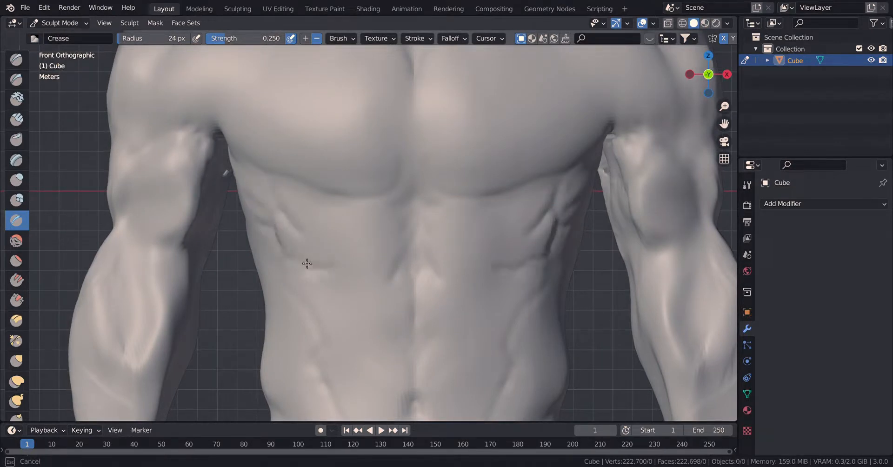
{"action": "left_click_drag", "start_coordinate": [410, 281], "coordinate": [392, 276]}
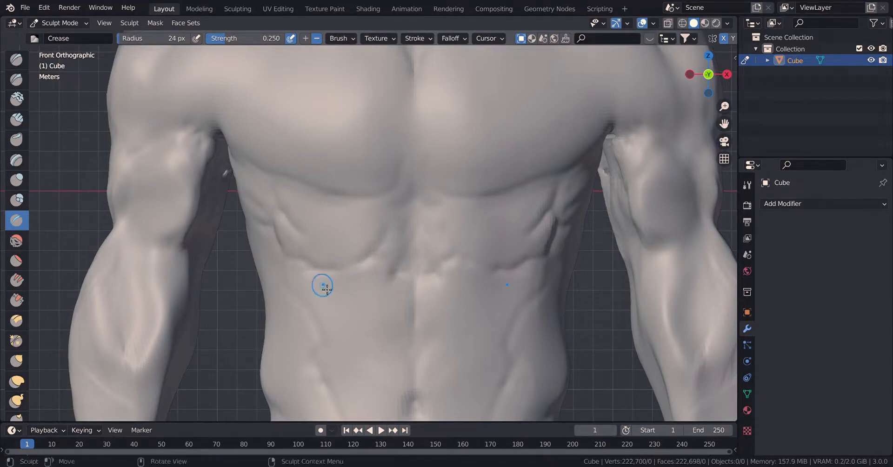
{"action": "mouse_move", "coordinate": [323, 290]}
{"action": "left_mouse_down"}
{"action": "mouse_move", "coordinate": [344, 345]}
{"action": "mouse_move", "coordinate": [404, 374]}
{"action": "left_mouse_up"}
Deepen the lower pectoral edge and the sternum line, and crease muscle fibres into the inner chest.
{"action": "scroll", "coordinate": [437, 308], "scroll_direction": "down", "scroll_amount": 2}
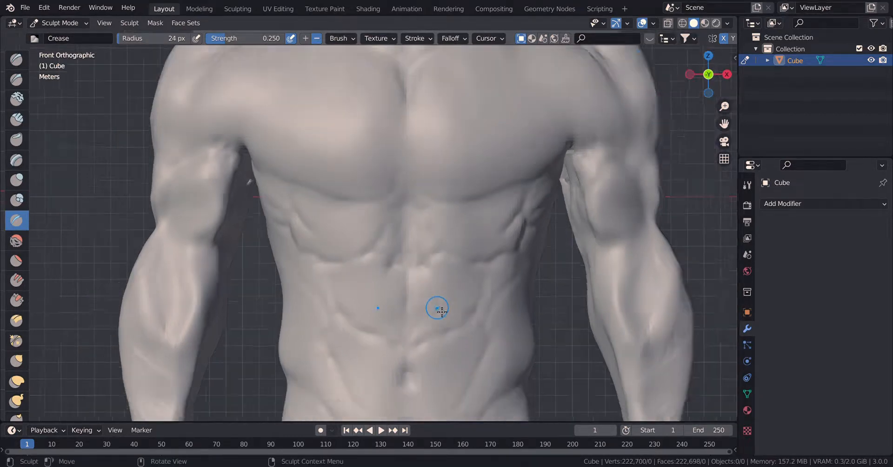
{"action": "mouse_move", "coordinate": [427, 248]}
{"action": "middle_mouse_down", "text": "shift"}
{"action": "mouse_move", "coordinate": [414, 256]}
{"action": "mouse_move", "coordinate": [430, 287]}
{"action": "middle_mouse_up", "text": "shift"}
{"action": "scroll", "coordinate": [417, 257], "scroll_direction": "up", "scroll_amount": 2}
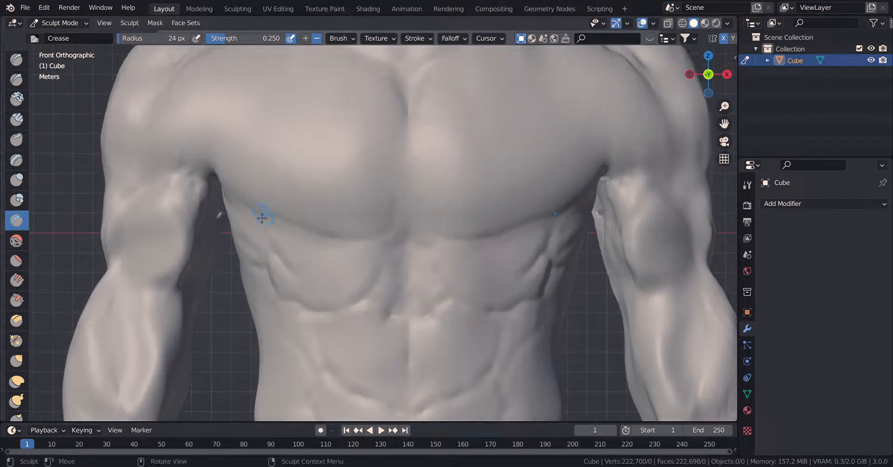
{"action": "left_click_drag", "start_coordinate": [261, 218], "coordinate": [337, 247]}
{"action": "mouse_move", "coordinate": [400, 191]}
{"action": "left_mouse_down"}
{"action": "mouse_move", "coordinate": [383, 154]}
{"action": "mouse_move", "coordinate": [424, 120]}
{"action": "mouse_move", "coordinate": [414, 160]}
{"action": "left_mouse_up"}
{"action": "left_click_drag", "start_coordinate": [415, 167], "coordinate": [429, 231]}
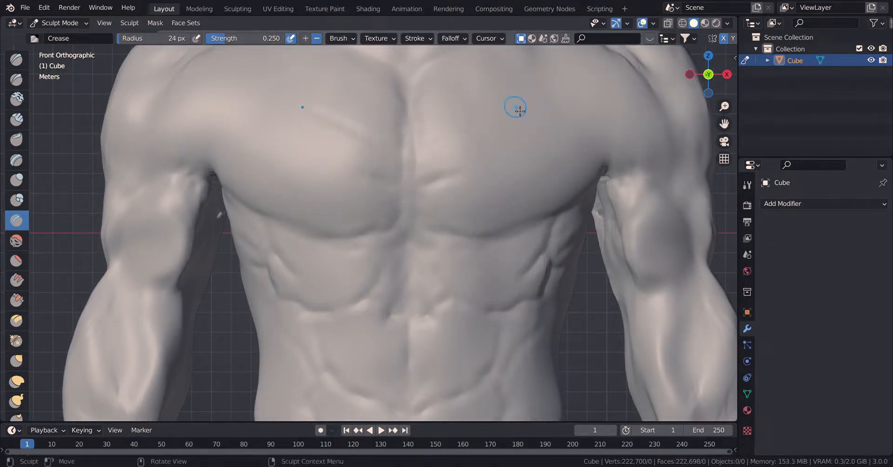
{"action": "left_click_drag", "start_coordinate": [517, 110], "coordinate": [432, 151]}
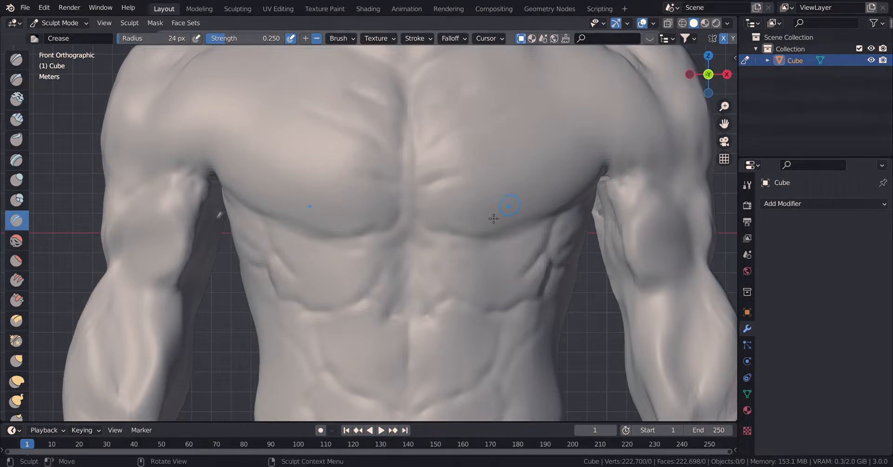
Add small raised nipples on the lower pectorals with the Draw brush.
{"action": "left_click", "coordinate": [17, 59]}
{"action": "scroll", "coordinate": [176, 168], "scroll_direction": "up", "scroll_amount": 5}
{"action": "mouse_move", "coordinate": [195, 168]}
{"action": "left_mouse_down"}
{"action": "mouse_move", "coordinate": [214, 167]}
{"action": "mouse_move", "coordinate": [212, 187]}
{"action": "mouse_move", "coordinate": [210, 167]}
{"action": "left_mouse_up"}
{"action": "left_click", "coordinate": [14, 240]}
{"action": "scroll", "coordinate": [447, 196], "scroll_direction": "down", "scroll_amount": 8}
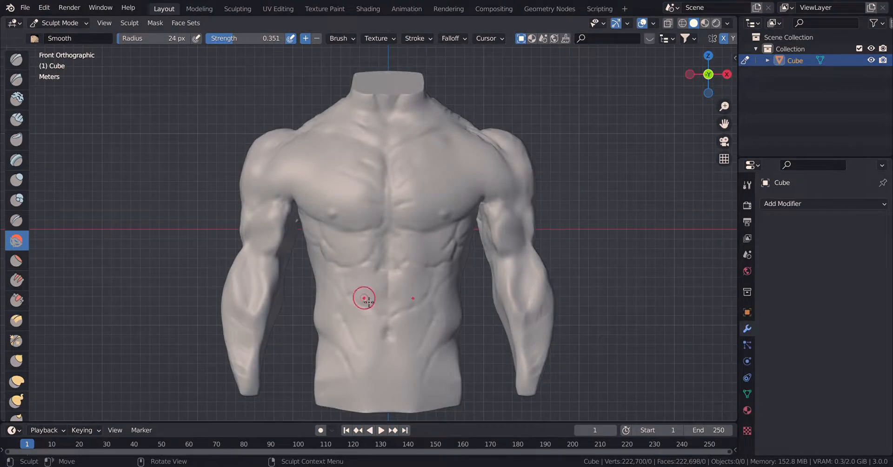
Carve hollows around the collarbones and the base of the neck with the Draw brush at radius 51 px and strength 0.297.
{"action": "scroll", "coordinate": [390, 211], "scroll_direction": "up", "scroll_amount": 4}
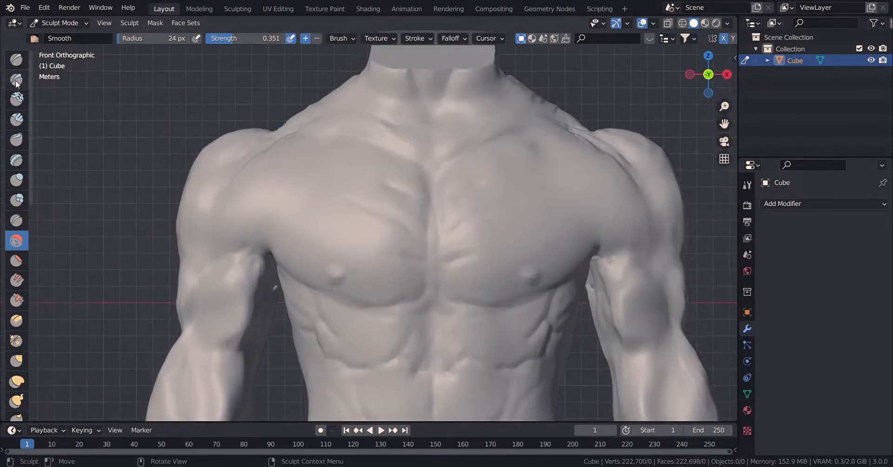
{"action": "left_click", "coordinate": [16, 81]}
{"action": "left_click", "coordinate": [24, 60]}
{"action": "scroll", "coordinate": [419, 187], "scroll_direction": "up", "scroll_amount": 3}
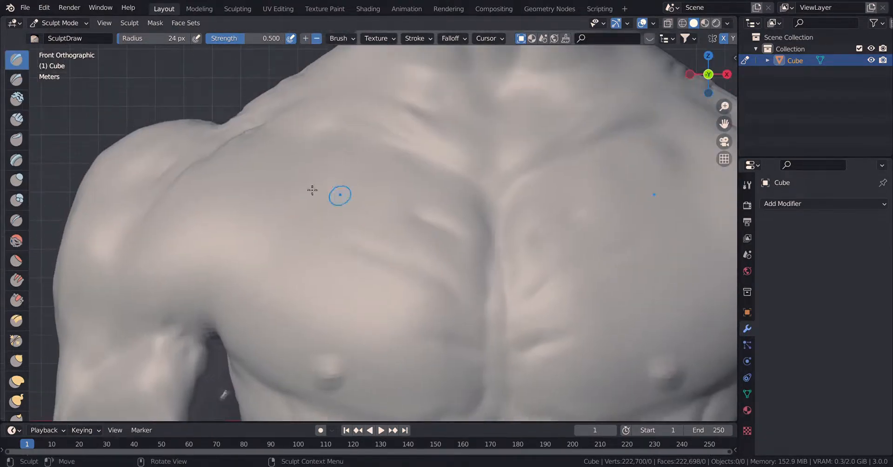
{"action": "mouse_move", "coordinate": [306, 154]}
{"action": "left_mouse_down"}
{"action": "mouse_move", "coordinate": [253, 154]}
{"action": "mouse_move", "coordinate": [406, 181]}
{"action": "mouse_move", "coordinate": [434, 176]}
{"action": "mouse_move", "coordinate": [358, 143]}
{"action": "left_mouse_up"}
{"action": "key", "text": "f"}
{"action": "left_click", "coordinate": [330, 160]}
{"action": "mouse_move", "coordinate": [278, 135]}
{"action": "left_mouse_down"}
{"action": "mouse_move", "coordinate": [482, 152]}
{"action": "mouse_move", "coordinate": [372, 125]}
{"action": "mouse_move", "coordinate": [392, 97]}
{"action": "left_mouse_up"}
{"action": "left_click_drag", "start_coordinate": [460, 166], "coordinate": [414, 153]}
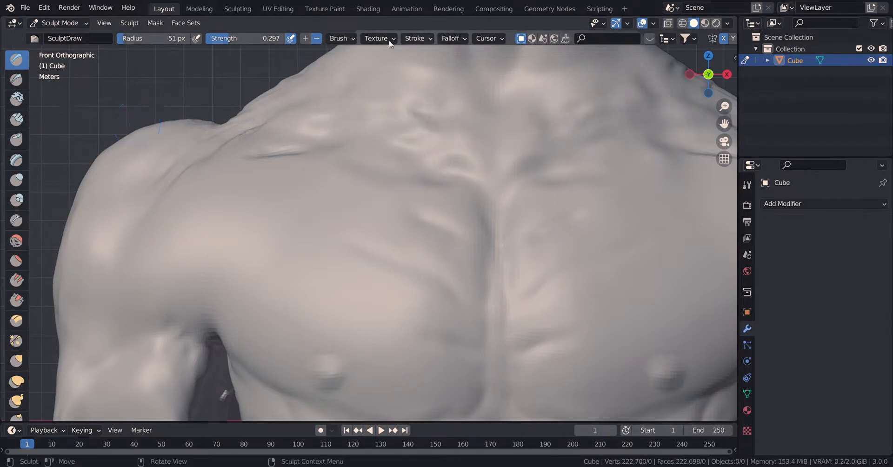
Raise the collarbone ridges with the Draw brush in add mode and soften the area with the Smooth brush at strength 0.351.
{"action": "left_click_drag", "start_coordinate": [313, 132], "coordinate": [492, 177]}
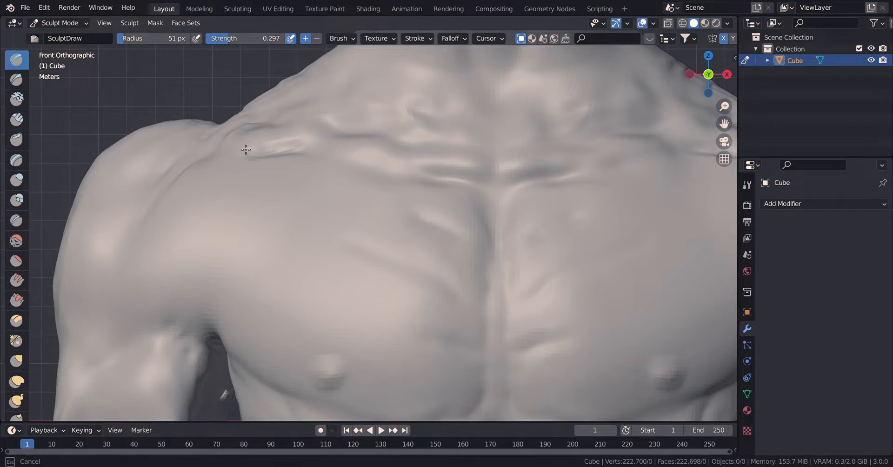
{"action": "left_click_drag", "start_coordinate": [245, 149], "coordinate": [251, 131]}
{"action": "scroll", "coordinate": [516, 169], "scroll_direction": "down", "scroll_amount": 2}
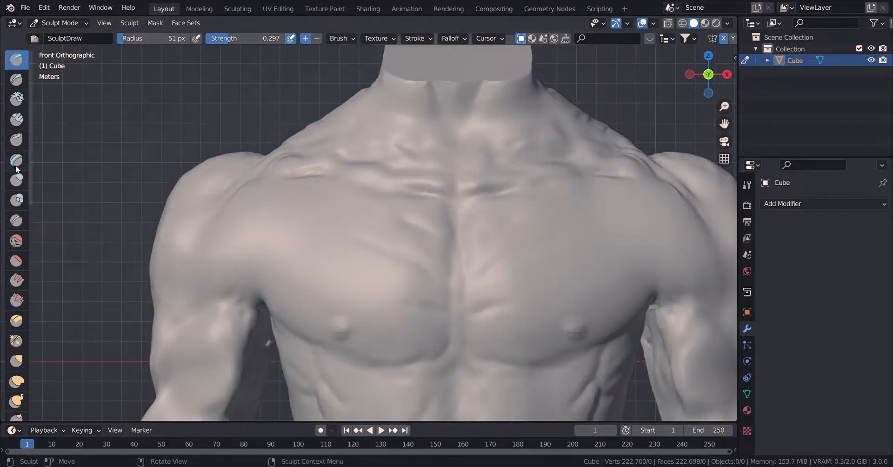
{"action": "scroll", "coordinate": [481, 196], "scroll_direction": "up", "scroll_amount": 3}
{"action": "left_click_drag", "start_coordinate": [480, 195], "coordinate": [516, 164]}
{"action": "scroll", "coordinate": [474, 165], "scroll_direction": "down", "scroll_amount": 3}
{"action": "mouse_move", "coordinate": [404, 163]}
{"action": "middle_mouse_down", "text": "shift"}
{"action": "mouse_move", "coordinate": [321, 197]}
{"action": "mouse_move", "coordinate": [330, 215]}
{"action": "middle_mouse_up", "text": "shift"}
{"action": "scroll", "coordinate": [323, 197], "scroll_direction": "up", "scroll_amount": 3}
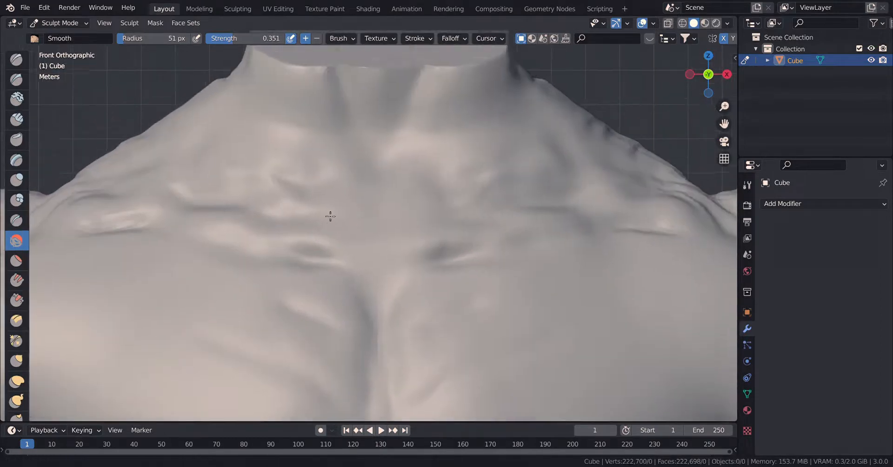
Build up the diagonal front neck muscles down to the sternum with Clay Strips at radius 51 px and strength 0.402.
{"action": "left_click", "coordinate": [17, 120]}
{"action": "left_click_drag", "start_coordinate": [268, 90], "coordinate": [270, 89]}
{"action": "mouse_move", "coordinate": [295, 165]}
{"action": "left_mouse_down"}
{"action": "mouse_move", "coordinate": [368, 251]}
{"action": "mouse_move", "coordinate": [255, 77]}
{"action": "mouse_move", "coordinate": [297, 183]}
{"action": "left_mouse_up"}
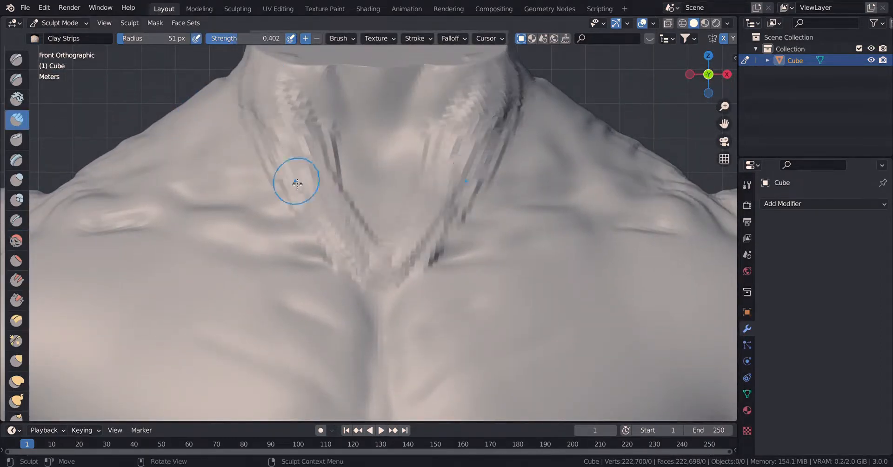
Carve the side of the neck and the slope above the collarbone with Clay Strips in subtract mode, radius 51 px and strength 0.402.
{"action": "middle_click_drag", "start_coordinate": [476, 226], "coordinate": [316, 251]}
{"action": "scroll", "coordinate": [459, 222], "scroll_direction": "down", "scroll_amount": 8}
{"action": "left_click", "coordinate": [319, 39]}
{"action": "scroll", "coordinate": [414, 216], "scroll_direction": "up", "scroll_amount": 8}
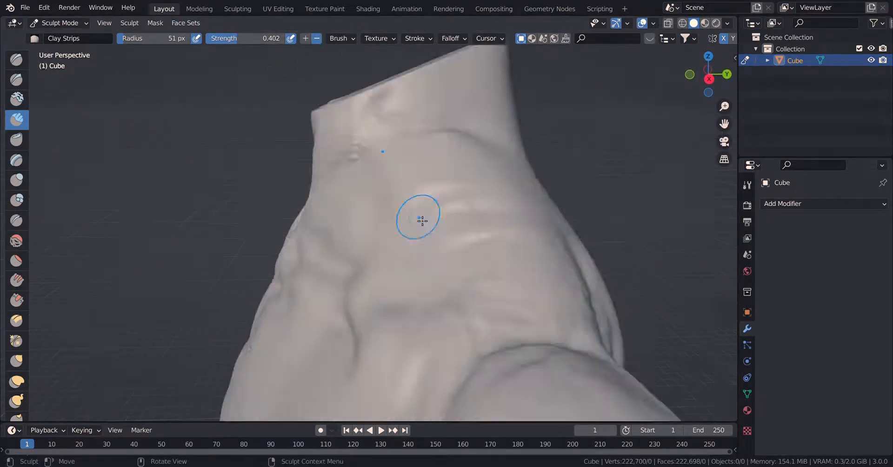
{"action": "middle_click_drag", "start_coordinate": [413, 226], "coordinate": [447, 165]}
{"action": "mouse_move", "coordinate": [444, 213]}
{"action": "left_mouse_down"}
{"action": "mouse_move", "coordinate": [560, 171]}
{"action": "mouse_move", "coordinate": [466, 227]}
{"action": "left_mouse_up"}
{"action": "left_click_drag", "start_coordinate": [587, 221], "coordinate": [493, 154]}
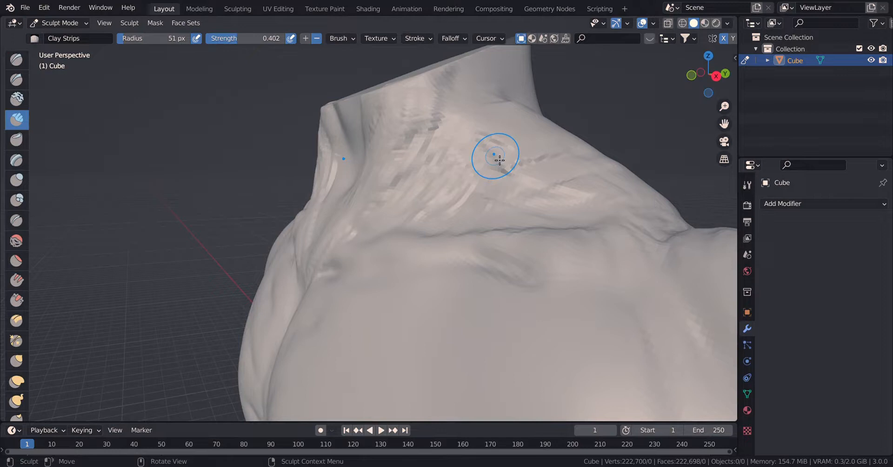
{"action": "left_click_drag", "start_coordinate": [449, 172], "coordinate": [463, 136]}
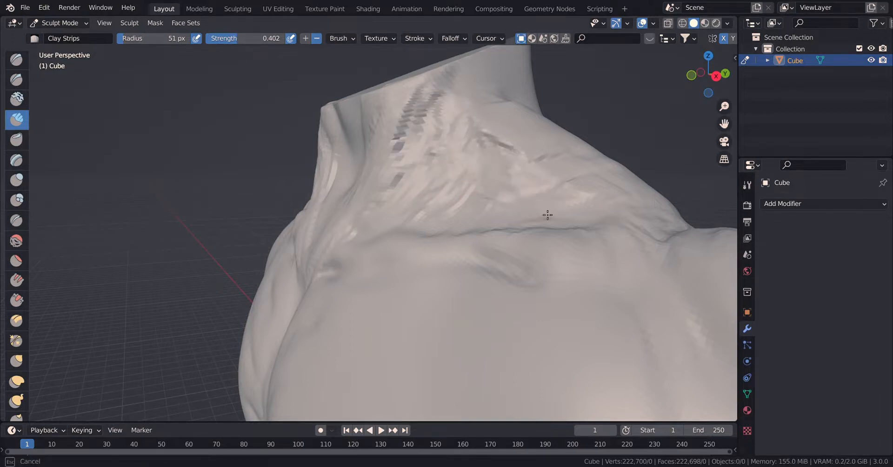
{"action": "left_click_drag", "start_coordinate": [547, 215], "coordinate": [643, 241]}
{"action": "middle_click_drag", "start_coordinate": [559, 245], "coordinate": [524, 262]}
Shape the shoulder blades, lats and V-shaped lower-back muscle borders on the rear torso with Clay Strips in add mode at strength 0.402.
{"action": "scroll", "coordinate": [470, 231], "scroll_direction": "down", "scroll_amount": 8}
{"action": "scroll", "coordinate": [435, 295], "scroll_direction": "up", "scroll_amount": 8}
{"action": "scroll", "coordinate": [440, 297], "scroll_direction": "down", "scroll_amount": 8}
{"action": "middle_click_drag", "start_coordinate": [440, 297], "coordinate": [383, 179], "text": "shift"}
{"action": "scroll", "coordinate": [433, 240], "scroll_direction": "up", "scroll_amount": 4}
{"action": "scroll", "coordinate": [441, 260], "scroll_direction": "up", "scroll_amount": 5}
{"action": "scroll", "coordinate": [441, 261], "scroll_direction": "down", "scroll_amount": 5}
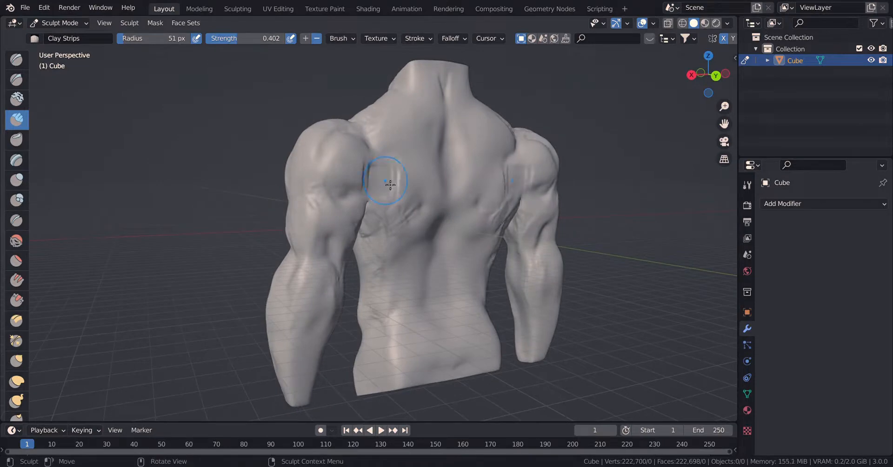
{"action": "scroll", "coordinate": [430, 166], "scroll_direction": "up", "scroll_amount": 5}
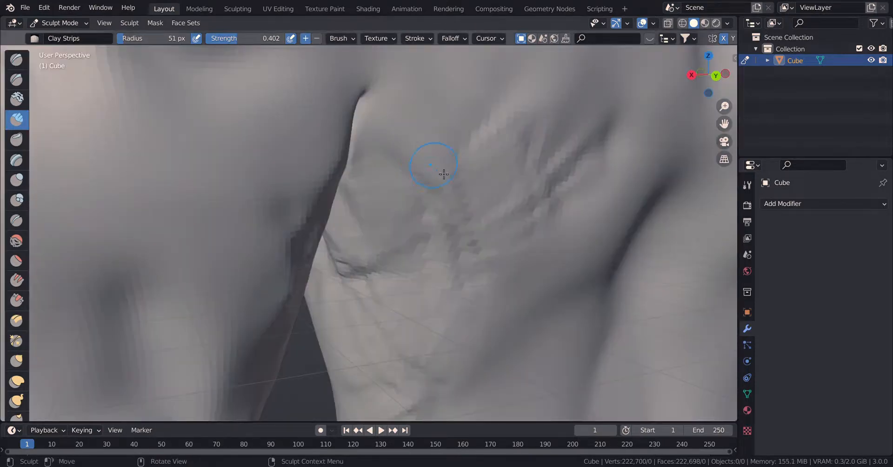
{"action": "middle_click_drag", "start_coordinate": [439, 170], "coordinate": [454, 200]}
{"action": "scroll", "coordinate": [454, 199], "scroll_direction": "down", "scroll_amount": 5}
{"action": "mouse_move", "coordinate": [359, 159]}
{"action": "left_mouse_down"}
{"action": "mouse_move", "coordinate": [352, 201]}
{"action": "mouse_move", "coordinate": [369, 219]}
{"action": "mouse_move", "coordinate": [371, 281]}
{"action": "left_mouse_up"}
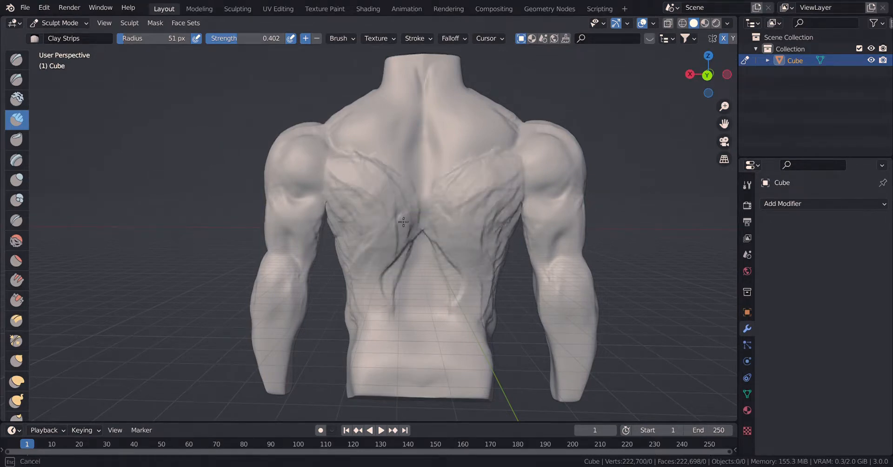
{"action": "scroll", "coordinate": [404, 211], "scroll_direction": "up", "scroll_amount": 8}
{"action": "scroll", "coordinate": [405, 209], "scroll_direction": "down", "scroll_amount": 3}
{"action": "middle_click_drag", "start_coordinate": [404, 212], "coordinate": [410, 232], "text": "shift"}
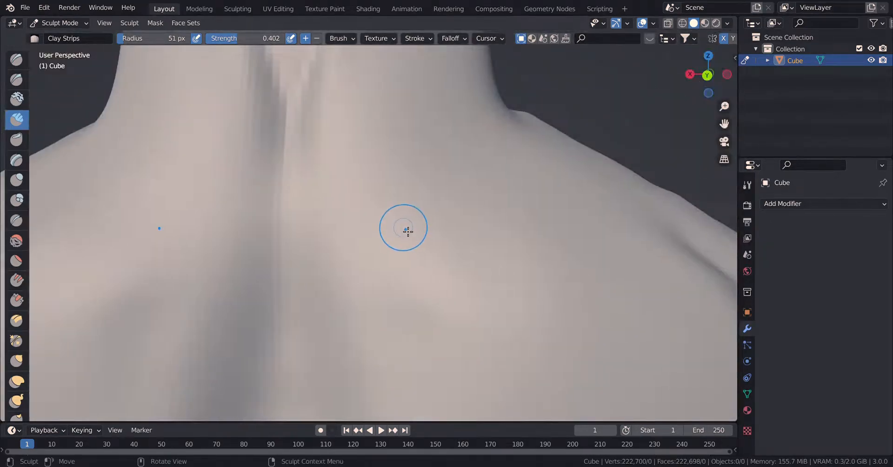
Build up the trapezius from the back of the neck down to the inner shoulder blades with Clay Strips.
{"action": "scroll", "coordinate": [408, 232], "scroll_direction": "down", "scroll_amount": 6}
{"action": "scroll", "coordinate": [388, 243], "scroll_direction": "down", "scroll_amount": 6, "text": "shift"}
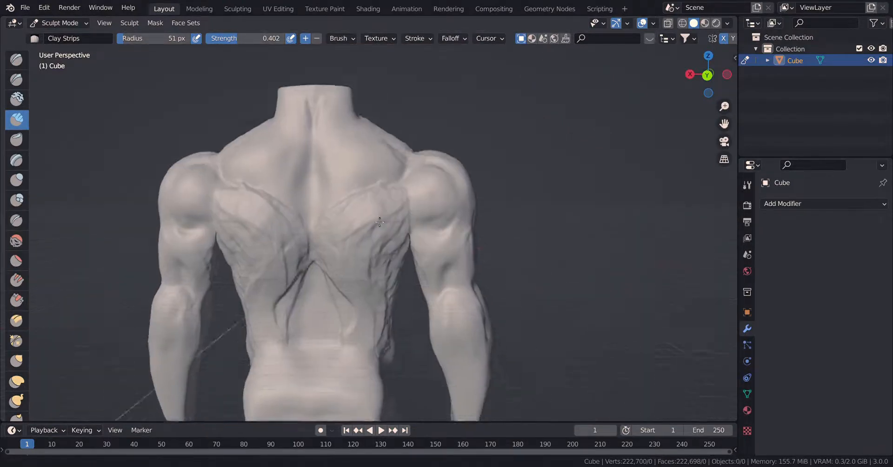
{"action": "scroll", "coordinate": [390, 241], "scroll_direction": "up", "scroll_amount": 5}
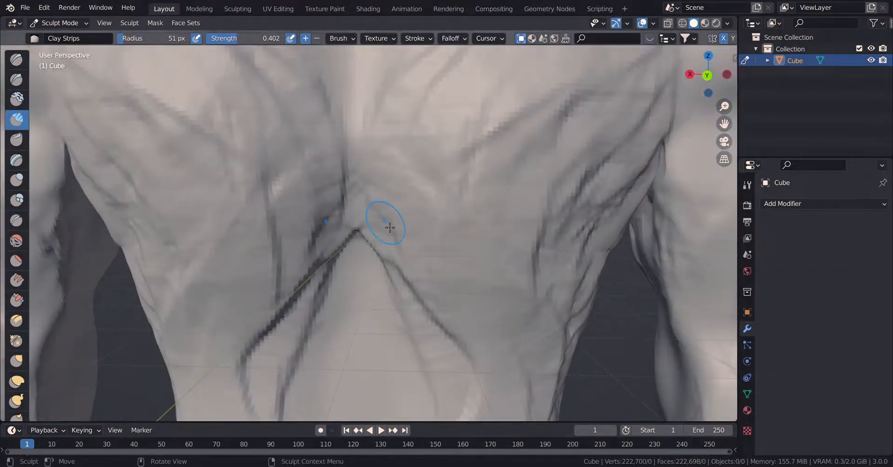
{"action": "scroll", "coordinate": [391, 205], "scroll_direction": "up", "scroll_amount": 6, "text": "shift"}
{"action": "scroll", "coordinate": [399, 204], "scroll_direction": "up", "scroll_amount": 5, "text": "shift"}
{"action": "mouse_move", "coordinate": [399, 146]}
{"action": "left_mouse_down"}
{"action": "mouse_move", "coordinate": [379, 103]}
{"action": "mouse_move", "coordinate": [367, 146]}
{"action": "mouse_move", "coordinate": [377, 187]}
{"action": "mouse_move", "coordinate": [293, 275]}
{"action": "mouse_move", "coordinate": [409, 245]}
{"action": "mouse_move", "coordinate": [334, 297]}
{"action": "mouse_move", "coordinate": [323, 357]}
{"action": "mouse_move", "coordinate": [303, 306]}
{"action": "mouse_move", "coordinate": [351, 393]}
{"action": "left_mouse_up"}
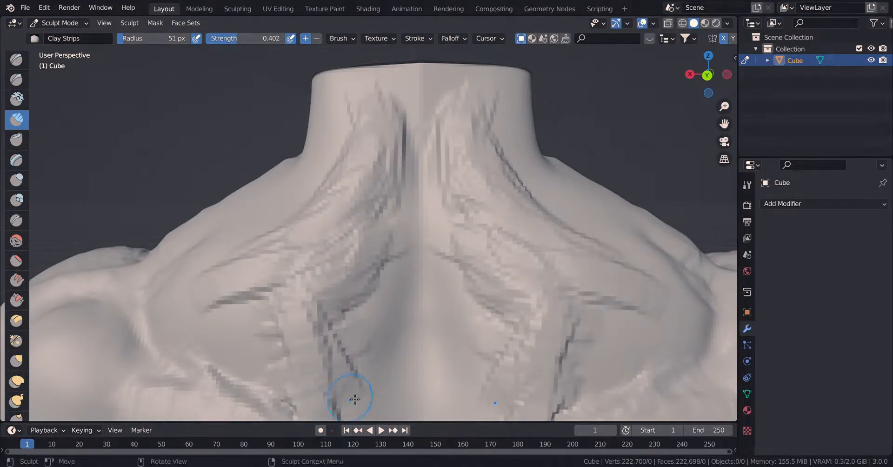
{"action": "middle_click_drag", "start_coordinate": [369, 385], "coordinate": [297, 223], "text": "shift"}
Layer Clay Strips along both sides of the spine, between the shoulder blades and down the lower back.
{"action": "mouse_move", "coordinate": [254, 144]}
{"action": "left_mouse_down"}
{"action": "mouse_move", "coordinate": [304, 300]}
{"action": "mouse_move", "coordinate": [267, 281]}
{"action": "mouse_move", "coordinate": [338, 349]}
{"action": "mouse_move", "coordinate": [337, 86]}
{"action": "mouse_move", "coordinate": [288, 139]}
{"action": "mouse_move", "coordinate": [260, 353]}
{"action": "mouse_move", "coordinate": [233, 225]}
{"action": "mouse_move", "coordinate": [167, 177]}
{"action": "mouse_move", "coordinate": [216, 217]}
{"action": "mouse_move", "coordinate": [275, 229]}
{"action": "left_mouse_up"}
{"action": "left_click_drag", "start_coordinate": [316, 140], "coordinate": [345, 345]}
{"action": "mouse_move", "coordinate": [368, 342]}
{"action": "middle_mouse_down", "text": "shift"}
{"action": "mouse_move", "coordinate": [344, 312]}
{"action": "mouse_move", "coordinate": [372, 390]}
{"action": "middle_mouse_up", "text": "shift"}
{"action": "mouse_move", "coordinate": [379, 297]}
{"action": "left_mouse_down"}
{"action": "mouse_move", "coordinate": [333, 360]}
{"action": "mouse_move", "coordinate": [346, 402]}
{"action": "left_mouse_up"}
{"action": "middle_click_drag", "start_coordinate": [349, 400], "coordinate": [348, 289], "text": "shift"}
{"action": "mouse_move", "coordinate": [343, 278]}
{"action": "left_mouse_down"}
{"action": "mouse_move", "coordinate": [337, 349]}
{"action": "mouse_move", "coordinate": [365, 295]}
{"action": "left_mouse_up"}
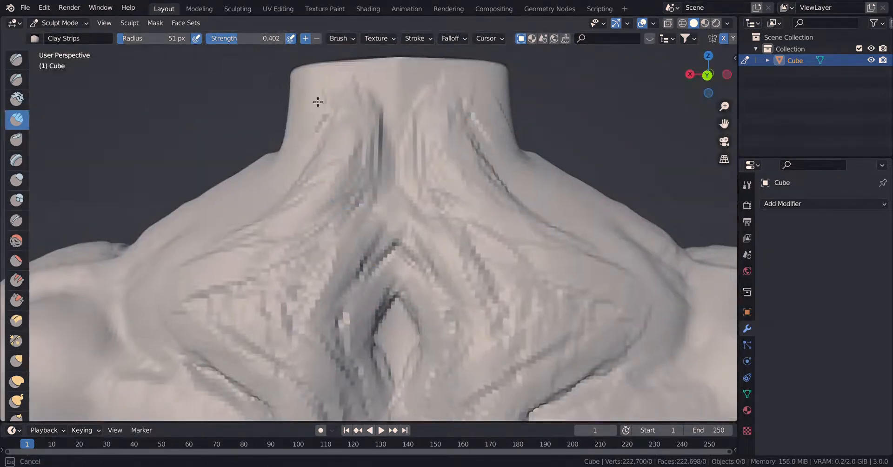
{"action": "mouse_move", "coordinate": [318, 101]}
{"action": "left_mouse_down"}
{"action": "mouse_move", "coordinate": [301, 153]}
{"action": "mouse_move", "coordinate": [307, 89]}
{"action": "mouse_move", "coordinate": [385, 79]}
{"action": "mouse_move", "coordinate": [346, 134]}
{"action": "left_mouse_up"}
Smooth the back of the neck, the trapezius and the area between the shoulder blades with the Smooth brush at strength 0.351.
{"action": "left_click", "coordinate": [16, 241]}
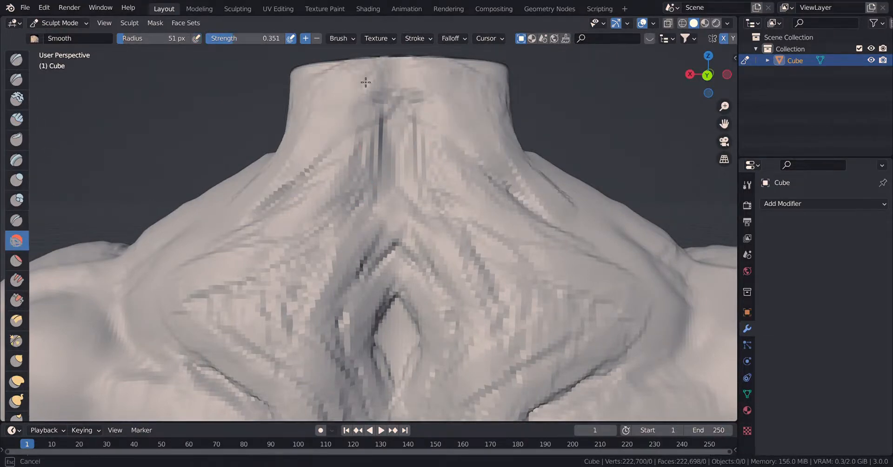
{"action": "mouse_move", "coordinate": [365, 81]}
{"action": "left_mouse_down"}
{"action": "mouse_move", "coordinate": [465, 128]}
{"action": "mouse_move", "coordinate": [327, 141]}
{"action": "mouse_move", "coordinate": [236, 300]}
{"action": "mouse_move", "coordinate": [223, 277]}
{"action": "left_mouse_up"}
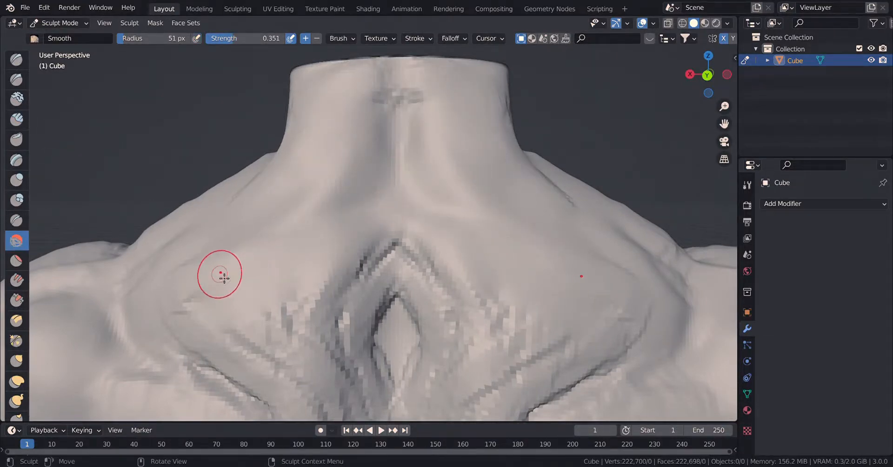
{"action": "mouse_move", "coordinate": [296, 254]}
{"action": "left_mouse_down"}
{"action": "mouse_move", "coordinate": [174, 271]}
{"action": "mouse_move", "coordinate": [222, 375]}
{"action": "mouse_move", "coordinate": [149, 336]}
{"action": "mouse_move", "coordinate": [122, 306]}
{"action": "left_mouse_up"}
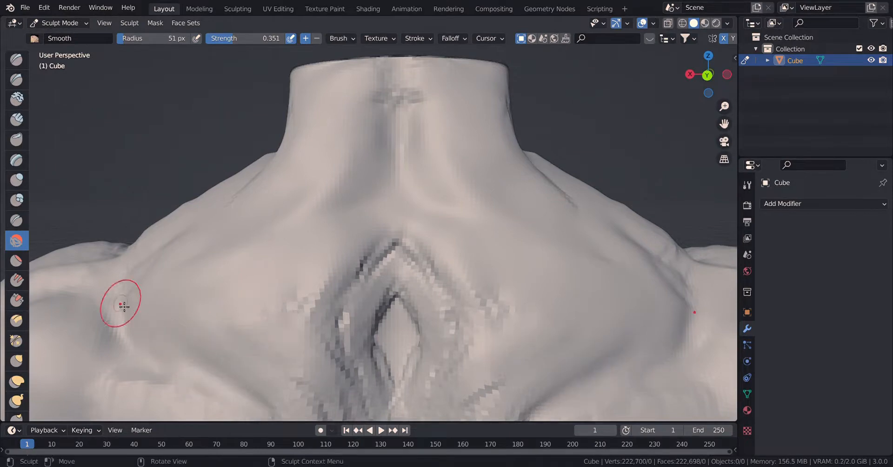
{"action": "mouse_move", "coordinate": [332, 314]}
{"action": "left_mouse_down"}
{"action": "mouse_move", "coordinate": [387, 300]}
{"action": "mouse_move", "coordinate": [412, 357]}
{"action": "left_mouse_up"}
{"action": "left_click_drag", "start_coordinate": [493, 399], "coordinate": [492, 389]}
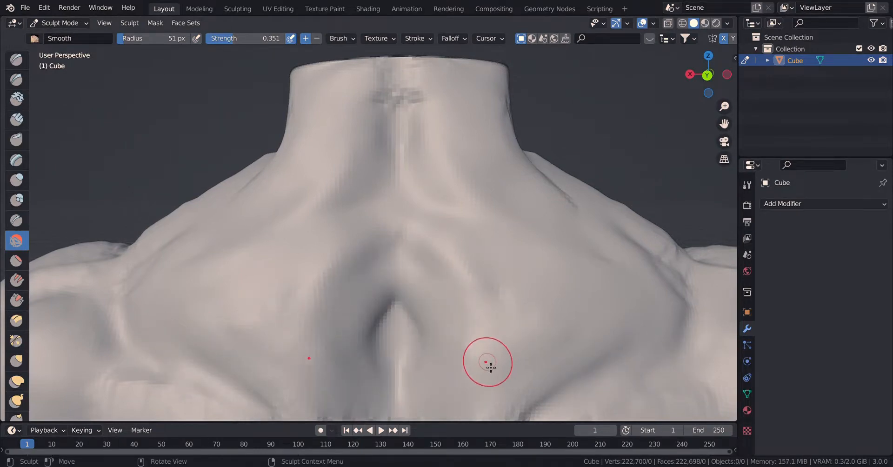
{"action": "middle_click_drag", "start_coordinate": [488, 362], "coordinate": [491, 351]}
{"action": "middle_click_drag", "start_coordinate": [491, 351], "coordinate": [494, 339], "text": "shift"}
Smooth the strip marks across the shoulder blades, lats and middle back.
{"action": "mouse_move", "coordinate": [261, 127]}
{"action": "left_mouse_down"}
{"action": "mouse_move", "coordinate": [263, 86]}
{"action": "mouse_move", "coordinate": [288, 177]}
{"action": "mouse_move", "coordinate": [383, 353]}
{"action": "mouse_move", "coordinate": [353, 322]}
{"action": "left_mouse_up"}
{"action": "mouse_move", "coordinate": [430, 122]}
{"action": "left_mouse_down"}
{"action": "mouse_move", "coordinate": [490, 270]}
{"action": "mouse_move", "coordinate": [564, 403]}
{"action": "left_mouse_up"}
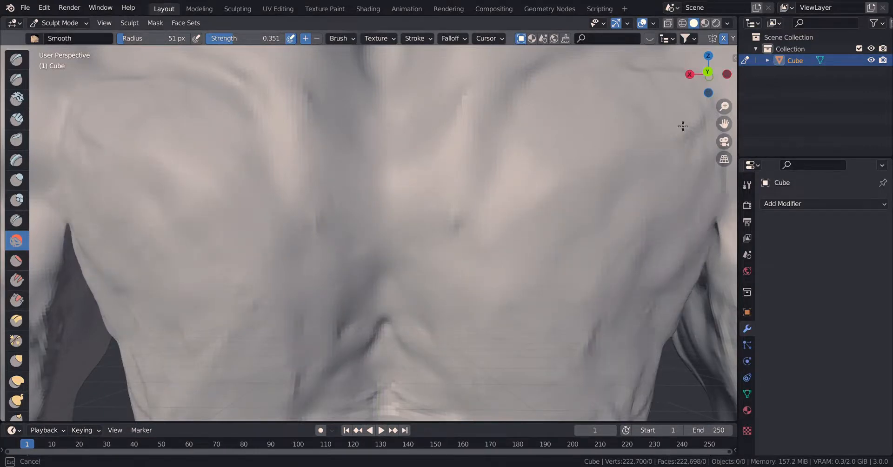
{"action": "mouse_move", "coordinate": [498, 169]}
{"action": "middle_mouse_down"}
{"action": "mouse_move", "coordinate": [442, 211]}
{"action": "mouse_move", "coordinate": [160, 229]}
{"action": "middle_mouse_up"}
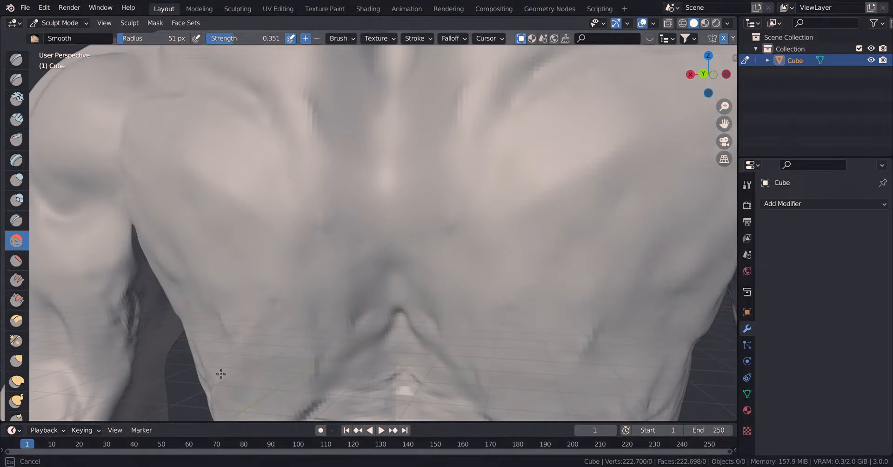
Define the lower shoulder-blade contours and the spine furrow with the Crease brush at radius 51 px and strength 0.250.
{"action": "left_click", "coordinate": [17, 220]}
{"action": "mouse_move", "coordinate": [138, 193]}
{"action": "left_mouse_down"}
{"action": "mouse_move", "coordinate": [273, 297]}
{"action": "mouse_move", "coordinate": [283, 288]}
{"action": "left_mouse_up"}
{"action": "left_click_drag", "start_coordinate": [164, 96], "coordinate": [295, 256]}
{"action": "left_click_drag", "start_coordinate": [277, 133], "coordinate": [368, 297]}
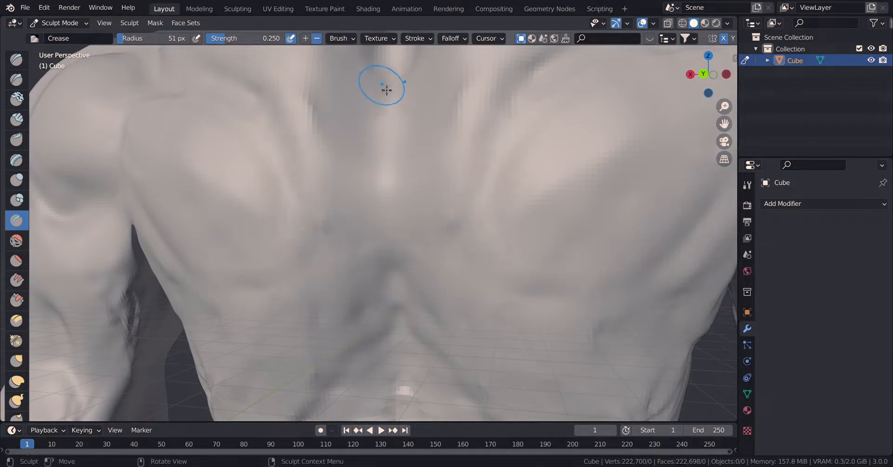
{"action": "left_click_drag", "start_coordinate": [383, 85], "coordinate": [407, 364]}
Crease the trapezius border and the upper edge of the shoulder blade toward the spine with the Crease brush.
{"action": "scroll", "coordinate": [383, 279], "scroll_direction": "down", "scroll_amount": 10}
{"action": "middle_click_drag", "start_coordinate": [380, 271], "coordinate": [468, 257]}
{"action": "scroll", "coordinate": [465, 259], "scroll_direction": "up", "scroll_amount": 4}
{"action": "left_click_drag", "start_coordinate": [475, 254], "coordinate": [504, 363]}
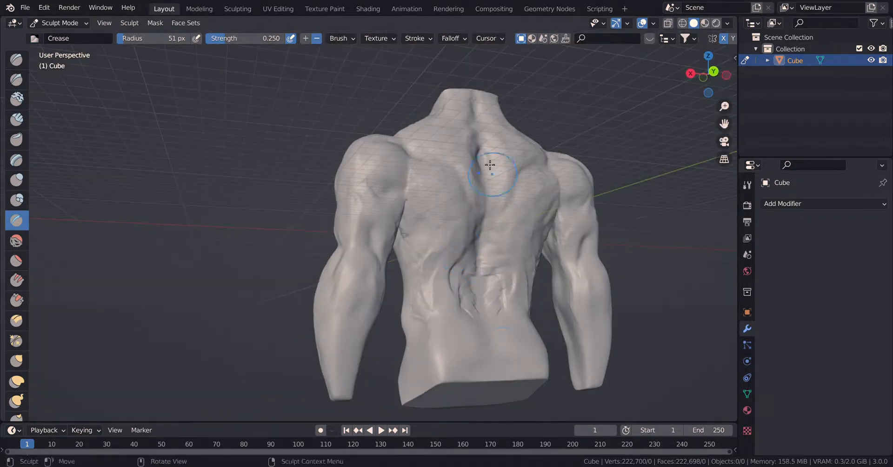
{"action": "left_click_drag", "start_coordinate": [485, 138], "coordinate": [480, 105]}
{"action": "middle_click_drag", "start_coordinate": [488, 174], "coordinate": [504, 211]}
{"action": "scroll", "coordinate": [512, 194], "scroll_direction": "up", "scroll_amount": 7}
{"action": "middle_click_drag", "start_coordinate": [504, 210], "coordinate": [330, 258], "text": "shift"}
{"action": "left_click_drag", "start_coordinate": [330, 257], "coordinate": [348, 203]}
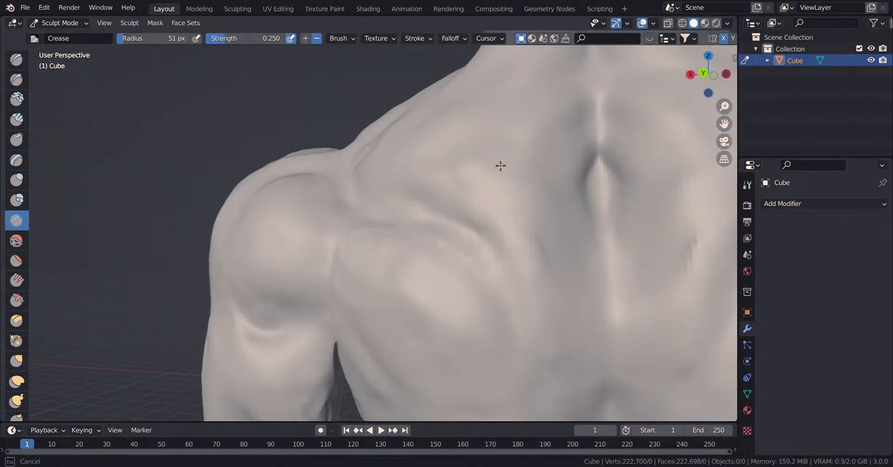
{"action": "left_click_drag", "start_coordinate": [446, 202], "coordinate": [429, 210]}
{"action": "left_click_drag", "start_coordinate": [439, 217], "coordinate": [579, 295]}
{"action": "mouse_move", "coordinate": [454, 226]}
{"action": "left_mouse_down"}
{"action": "mouse_move", "coordinate": [498, 260]}
{"action": "mouse_move", "coordinate": [598, 395]}
{"action": "left_mouse_up"}
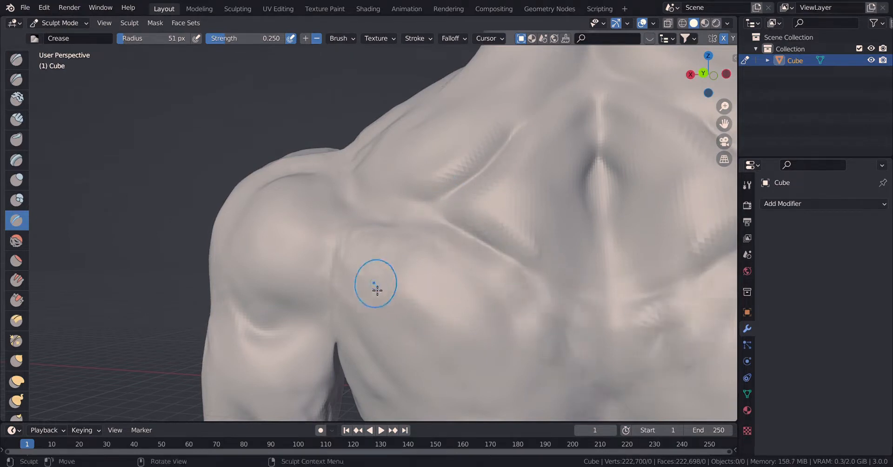
Crease the inner edge of the shoulder blade and the diagonal muscle borders running into the lower back.
{"action": "mouse_move", "coordinate": [377, 289]}
{"action": "middle_mouse_down"}
{"action": "mouse_move", "coordinate": [452, 325]}
{"action": "mouse_move", "coordinate": [330, 206]}
{"action": "middle_mouse_up"}
{"action": "left_click_drag", "start_coordinate": [406, 200], "coordinate": [486, 164]}
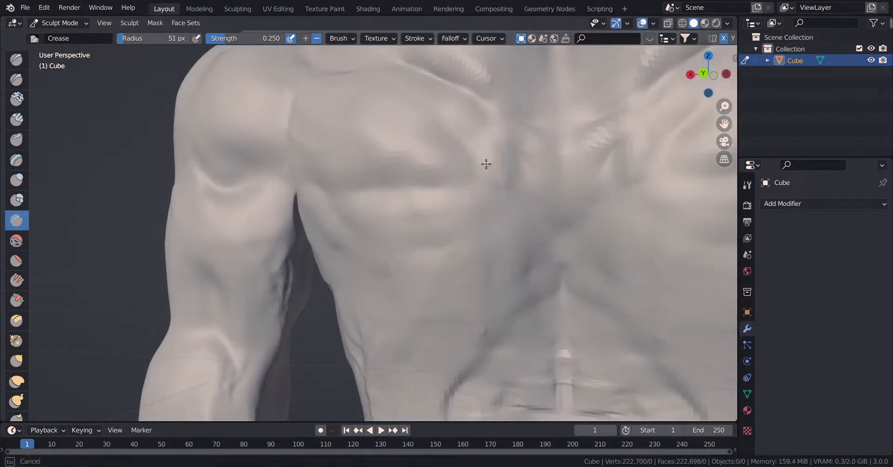
{"action": "left_click_drag", "start_coordinate": [446, 132], "coordinate": [431, 153]}
{"action": "mouse_move", "coordinate": [414, 190]}
{"action": "left_mouse_down"}
{"action": "mouse_move", "coordinate": [501, 186]}
{"action": "mouse_move", "coordinate": [540, 259]}
{"action": "mouse_move", "coordinate": [493, 348]}
{"action": "left_mouse_up"}
{"action": "mouse_move", "coordinate": [447, 191]}
{"action": "left_mouse_down"}
{"action": "mouse_move", "coordinate": [520, 222]}
{"action": "mouse_move", "coordinate": [534, 266]}
{"action": "left_mouse_up"}
Soften the rear shoulder and back of the arm near the armpit with the Smooth brush at strength 0.351.
{"action": "left_click", "coordinate": [15, 241]}
{"action": "left_click_drag", "start_coordinate": [302, 99], "coordinate": [305, 102]}
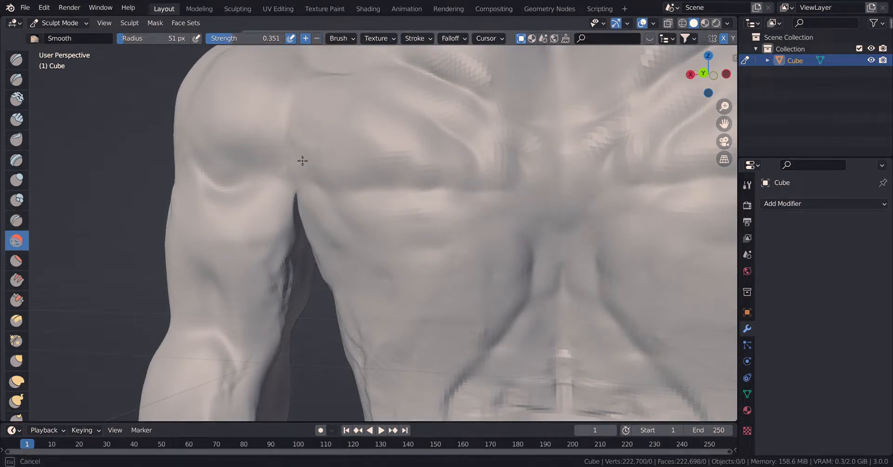
{"action": "left_click_drag", "start_coordinate": [302, 160], "coordinate": [226, 212]}
{"action": "left_click_drag", "start_coordinate": [262, 351], "coordinate": [259, 319]}
{"action": "mouse_move", "coordinate": [259, 319]}
{"action": "middle_mouse_down"}
{"action": "mouse_move", "coordinate": [353, 315]}
{"action": "mouse_move", "coordinate": [219, 274]}
{"action": "mouse_move", "coordinate": [208, 263]}
{"action": "middle_mouse_up"}
Crease the muscle separations on the shoulder and outer arm with the Crease brush at radius 51 px and strength 0.250.
{"action": "left_click", "coordinate": [17, 221]}
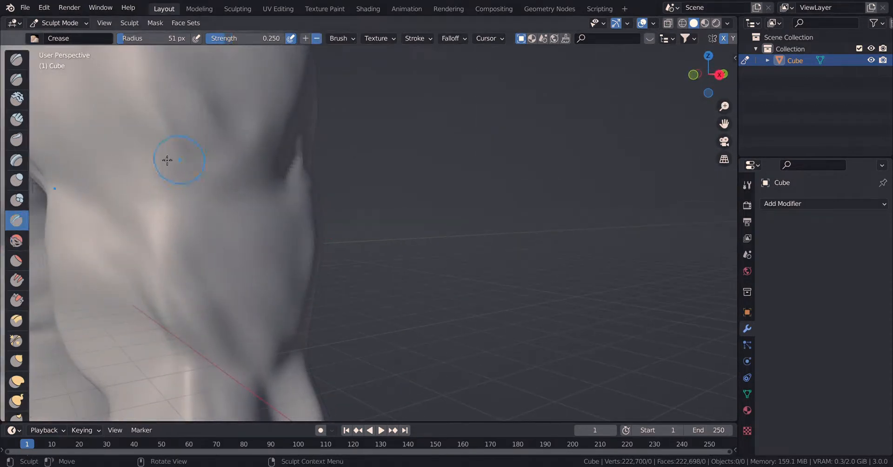
{"action": "mouse_move", "coordinate": [108, 166]}
{"action": "left_mouse_down"}
{"action": "mouse_move", "coordinate": [258, 194]}
{"action": "mouse_move", "coordinate": [235, 309]}
{"action": "left_mouse_up"}
{"action": "left_click_drag", "start_coordinate": [261, 192], "coordinate": [292, 245]}
{"action": "mouse_move", "coordinate": [254, 271]}
{"action": "middle_mouse_down"}
{"action": "mouse_move", "coordinate": [299, 269]}
{"action": "mouse_move", "coordinate": [407, 131]}
{"action": "middle_mouse_up"}
{"action": "mouse_move", "coordinate": [393, 70]}
{"action": "middle_mouse_down", "text": "shift"}
{"action": "mouse_move", "coordinate": [417, 148]}
{"action": "mouse_move", "coordinate": [431, 145]}
{"action": "middle_mouse_up", "text": "shift"}
{"action": "left_click_drag", "start_coordinate": [273, 104], "coordinate": [269, 103]}
Crease the boundary between the pectoral, front shoulder and armpit and along the outer lower edge of the pectoral.
{"action": "middle_click_drag", "start_coordinate": [392, 258], "coordinate": [588, 190], "text": "shift"}
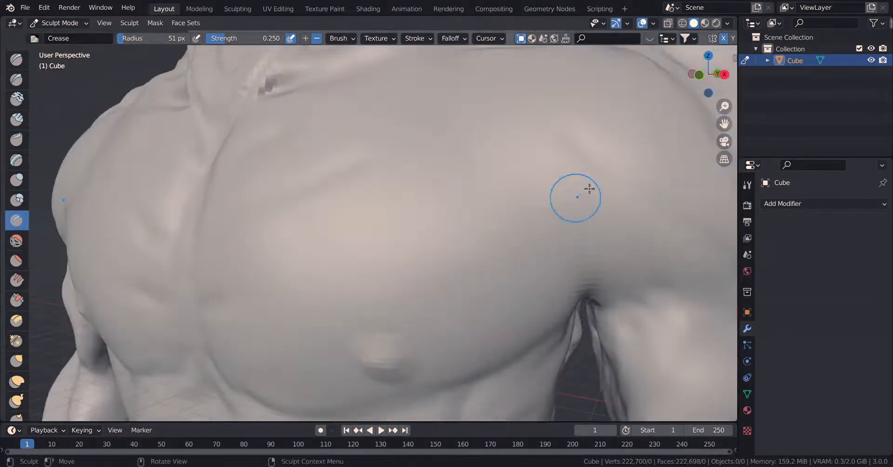
{"action": "mouse_move", "coordinate": [574, 283]}
{"action": "left_mouse_down"}
{"action": "mouse_move", "coordinate": [589, 235]}
{"action": "mouse_move", "coordinate": [708, 326]}
{"action": "left_mouse_up"}
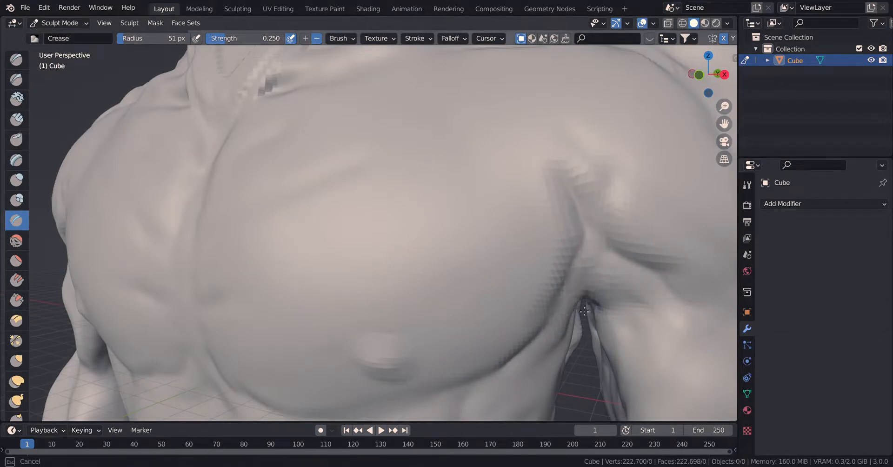
{"action": "left_click_drag", "start_coordinate": [574, 340], "coordinate": [559, 366]}
{"action": "left_click_drag", "start_coordinate": [592, 271], "coordinate": [552, 331]}
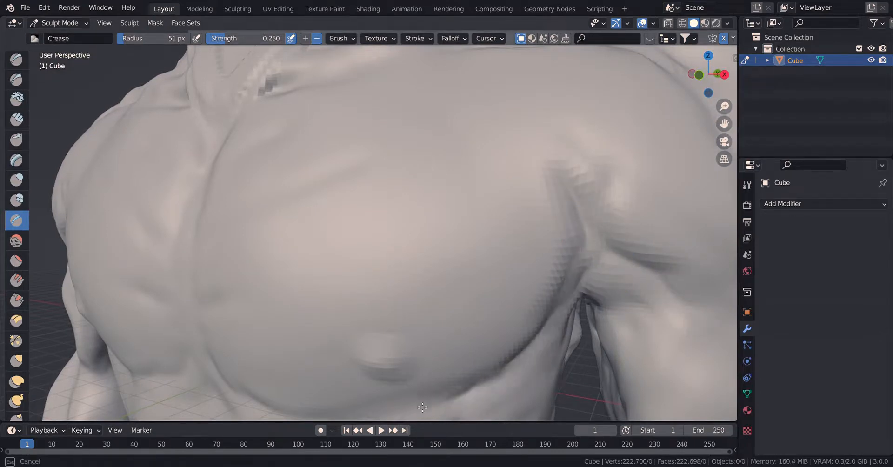
Carve the diagonal serratus grooves along the side of the rib cage with the Crease brush.
{"action": "mouse_move", "coordinate": [506, 399]}
{"action": "middle_mouse_down", "text": "shift"}
{"action": "mouse_move", "coordinate": [418, 251]}
{"action": "mouse_move", "coordinate": [405, 244]}
{"action": "middle_mouse_up", "text": "shift"}
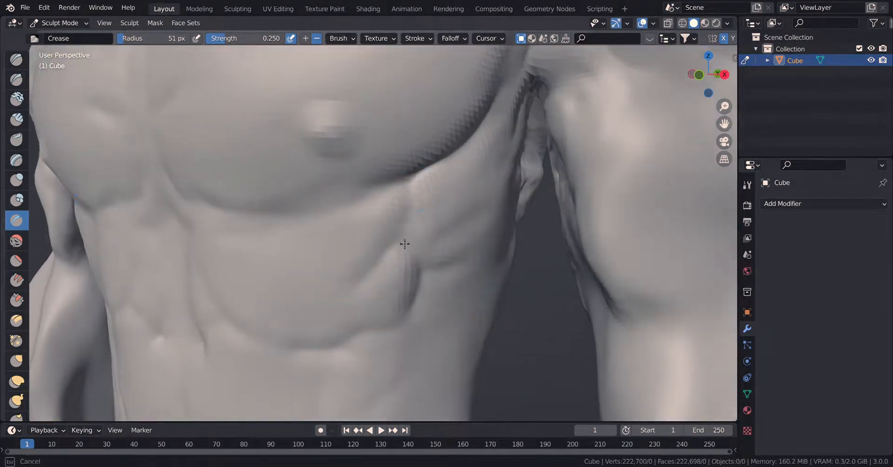
{"action": "left_click_drag", "start_coordinate": [439, 219], "coordinate": [473, 190]}
{"action": "left_click_drag", "start_coordinate": [425, 246], "coordinate": [485, 214]}
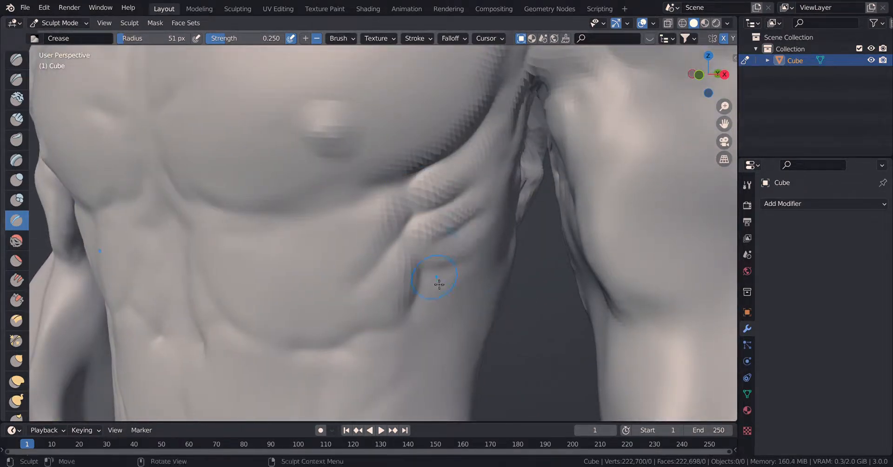
{"action": "left_click_drag", "start_coordinate": [427, 369], "coordinate": [411, 415]}
Crease the upper abdominals and lower pectoral edge, and sharpen the nipples with the Crease brush enlarged to 85 px.
{"action": "mouse_move", "coordinate": [349, 281]}
{"action": "left_mouse_down"}
{"action": "mouse_move", "coordinate": [221, 236]}
{"action": "mouse_move", "coordinate": [235, 247]}
{"action": "left_mouse_up"}
{"action": "mouse_move", "coordinate": [212, 210]}
{"action": "left_mouse_down"}
{"action": "mouse_move", "coordinate": [215, 202]}
{"action": "mouse_move", "coordinate": [341, 212]}
{"action": "left_mouse_up"}
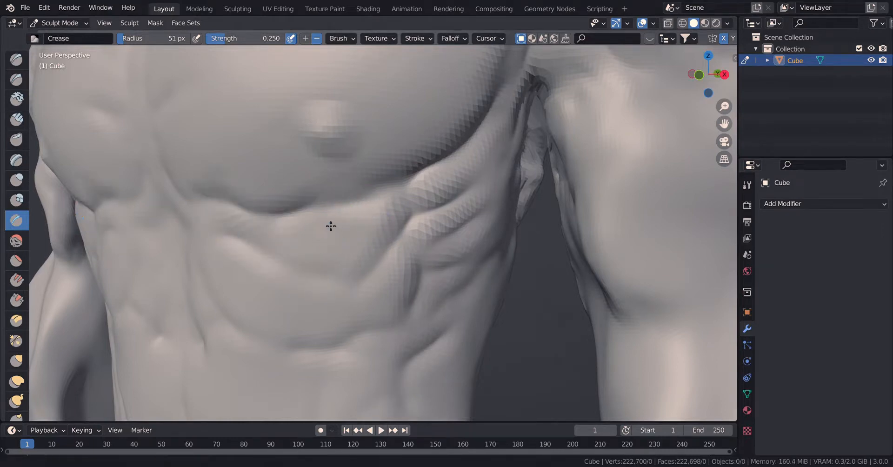
{"action": "mouse_move", "coordinate": [331, 226]}
{"action": "middle_mouse_down"}
{"action": "mouse_move", "coordinate": [389, 265]}
{"action": "mouse_move", "coordinate": [316, 224]}
{"action": "middle_mouse_up"}
{"action": "left_click_drag", "start_coordinate": [244, 41], "coordinate": [246, 40]}
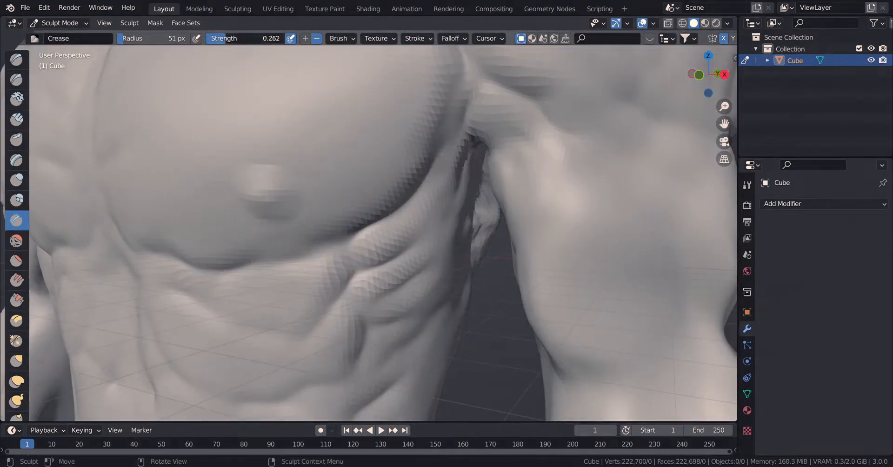
{"action": "mouse_move", "coordinate": [254, 190]}
{"action": "left_mouse_down"}
{"action": "mouse_move", "coordinate": [358, 176]}
{"action": "mouse_move", "coordinate": [388, 162]}
{"action": "left_mouse_up"}
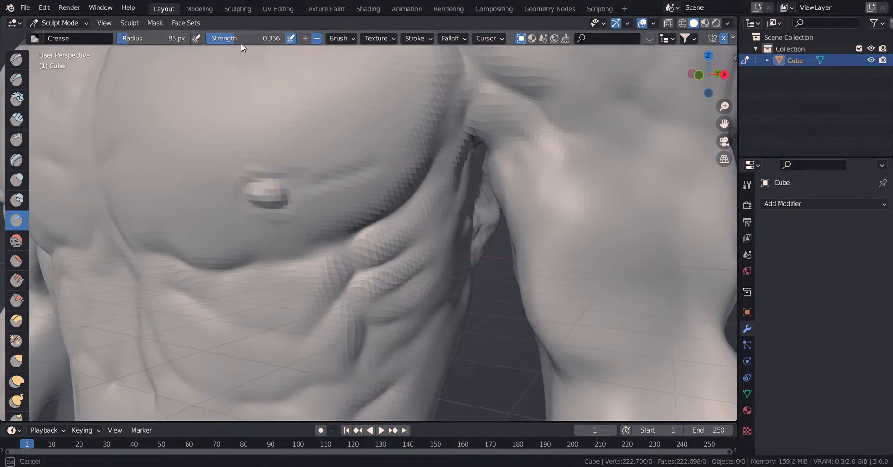
Deepen the lower pectoral edge with the Crease brush at strength 0.250.
{"action": "left_click_drag", "start_coordinate": [239, 40], "coordinate": [236, 40]}
{"action": "middle_click_drag", "start_coordinate": [147, 323], "coordinate": [283, 291]}
{"action": "left_click_drag", "start_coordinate": [206, 277], "coordinate": [336, 251]}
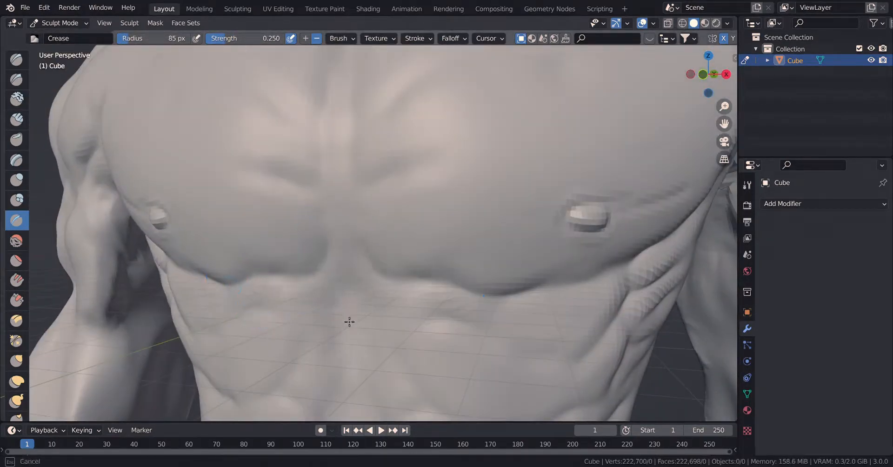
Crease the vertical midline of the abdomen and the grooves separating the upper abdominals.
{"action": "left_click_drag", "start_coordinate": [358, 295], "coordinate": [352, 343]}
{"action": "middle_click_drag", "start_coordinate": [353, 344], "coordinate": [389, 163], "text": "shift"}
{"action": "left_click_drag", "start_coordinate": [389, 164], "coordinate": [395, 300]}
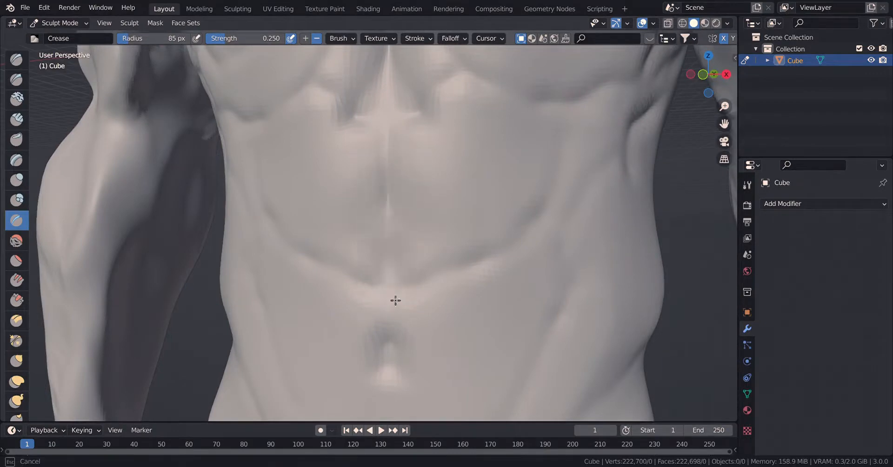
{"action": "mouse_move", "coordinate": [472, 118]}
{"action": "left_mouse_down"}
{"action": "mouse_move", "coordinate": [501, 99]}
{"action": "mouse_move", "coordinate": [547, 130]}
{"action": "left_mouse_up"}
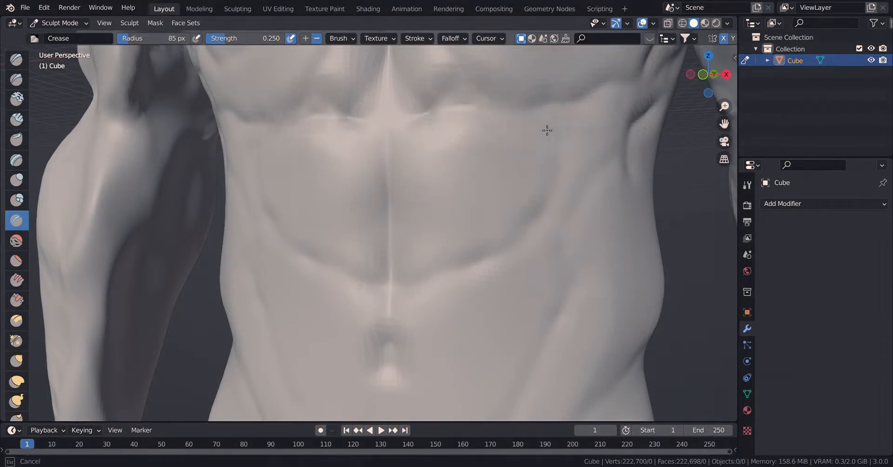
{"action": "left_click_drag", "start_coordinate": [511, 400], "coordinate": [522, 345]}
{"action": "mouse_move", "coordinate": [442, 283]}
{"action": "middle_mouse_down"}
{"action": "mouse_move", "coordinate": [465, 286]}
{"action": "mouse_move", "coordinate": [371, 293]}
{"action": "mouse_move", "coordinate": [502, 302]}
{"action": "mouse_move", "coordinate": [436, 291]}
{"action": "middle_mouse_up"}
Smooth the collarbone area at strength 0.351 and crease a groove along the collarbone's lower edge.
{"action": "scroll", "coordinate": [465, 286], "scroll_direction": "down", "scroll_amount": 5}
{"action": "middle_click_drag", "start_coordinate": [433, 146], "coordinate": [177, 224], "text": "shift"}
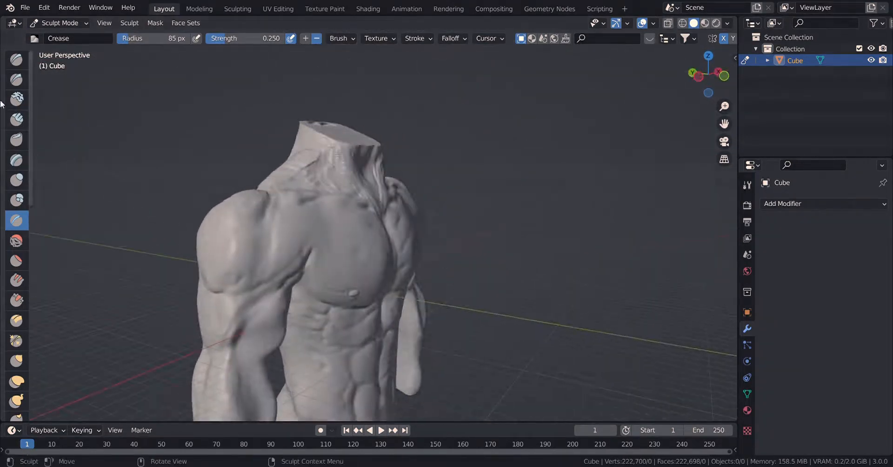
{"action": "left_click", "coordinate": [16, 240]}
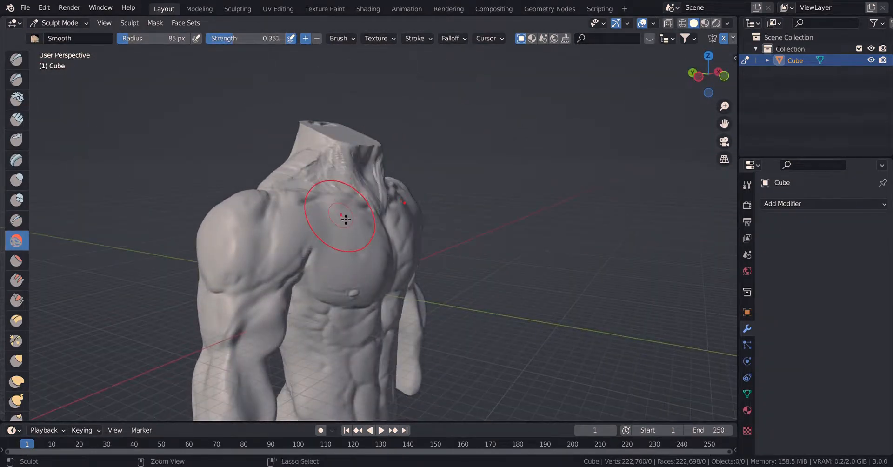
{"action": "scroll", "coordinate": [346, 219], "scroll_direction": "up", "scroll_amount": 5}
{"action": "middle_click_drag", "start_coordinate": [299, 130], "coordinate": [345, 89]}
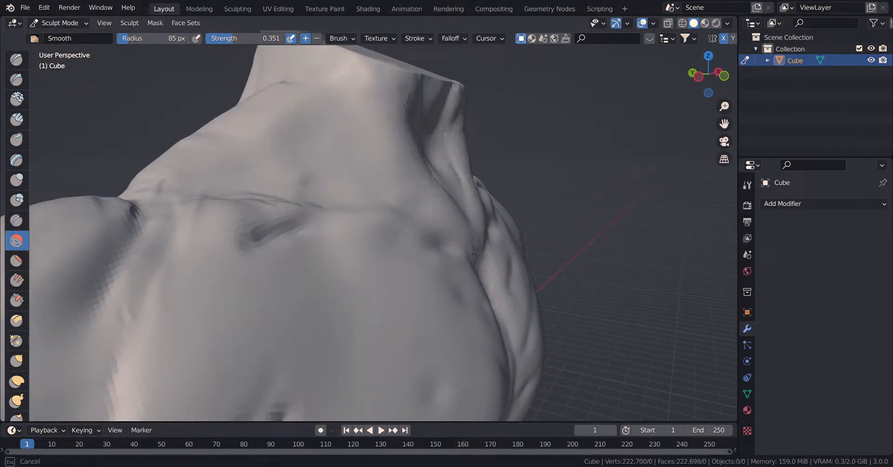
{"action": "left_click_drag", "start_coordinate": [249, 223], "coordinate": [288, 234]}
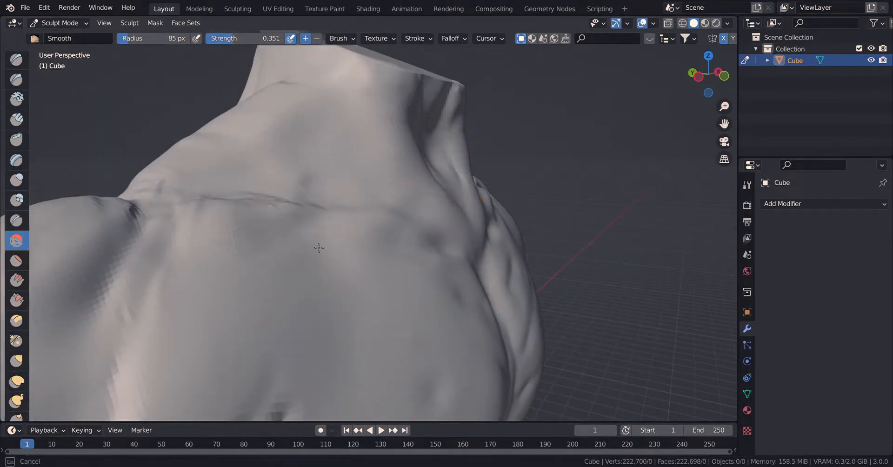
{"action": "left_click", "coordinate": [17, 219]}
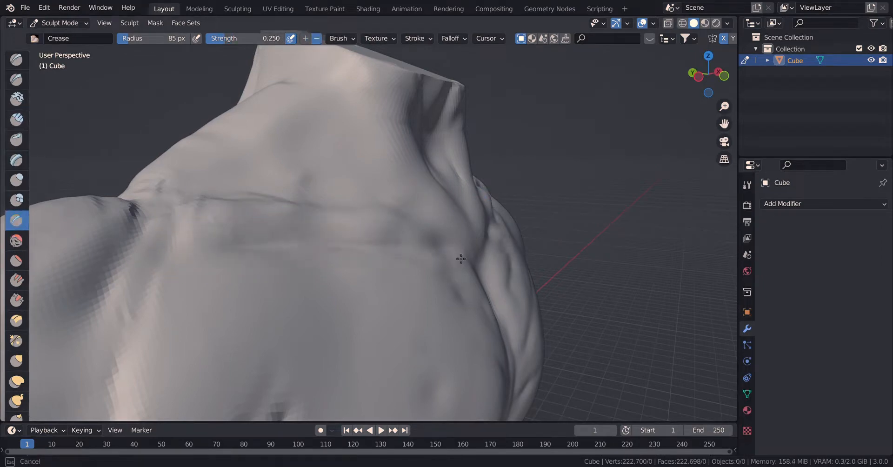
{"action": "left_click", "coordinate": [17, 240]}
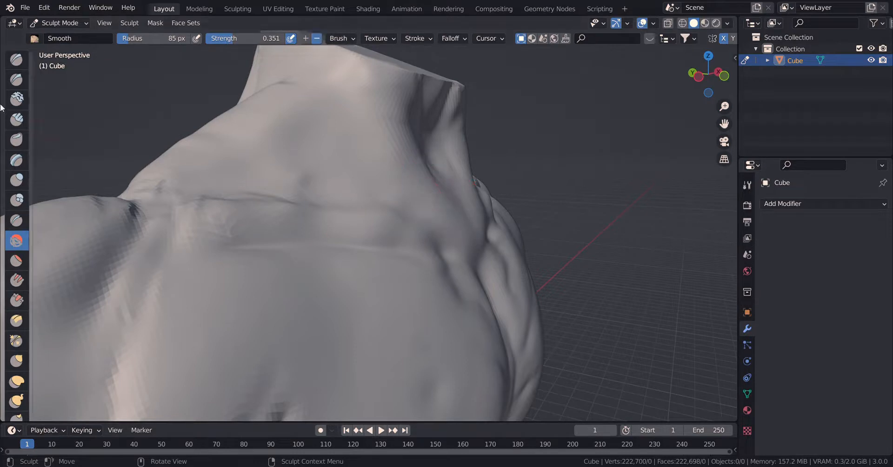
Build up and carve the front and side neck muscles with the Clay Strips brush at strength 0.402.
{"action": "left_click", "coordinate": [16, 120]}
{"action": "mouse_move", "coordinate": [446, 219]}
{"action": "left_mouse_down"}
{"action": "mouse_move", "coordinate": [448, 183]}
{"action": "mouse_move", "coordinate": [433, 177]}
{"action": "mouse_move", "coordinate": [446, 223]}
{"action": "mouse_move", "coordinate": [370, 172]}
{"action": "mouse_move", "coordinate": [422, 125]}
{"action": "mouse_move", "coordinate": [395, 107]}
{"action": "mouse_move", "coordinate": [393, 89]}
{"action": "mouse_move", "coordinate": [370, 125]}
{"action": "mouse_move", "coordinate": [400, 186]}
{"action": "left_mouse_up"}
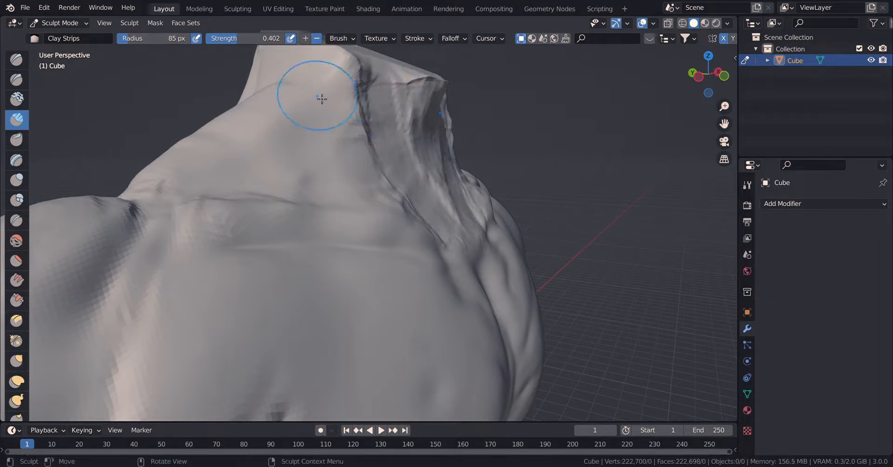
{"action": "left_click_drag", "start_coordinate": [321, 99], "coordinate": [364, 162]}
Soften the rough neck strokes down to the collarbones with the Smooth brush at strength 0.351.
{"action": "left_click", "coordinate": [16, 239]}
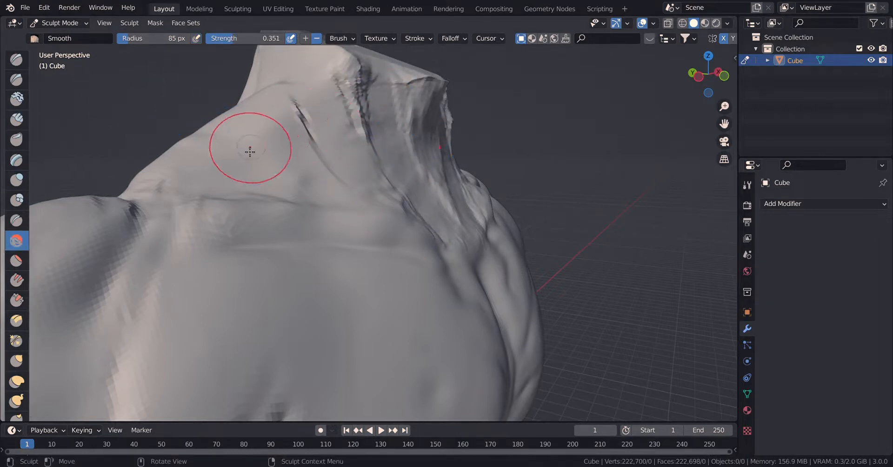
{"action": "mouse_move", "coordinate": [360, 164]}
{"action": "left_mouse_down"}
{"action": "mouse_move", "coordinate": [328, 99]}
{"action": "mouse_move", "coordinate": [420, 181]}
{"action": "left_mouse_up"}
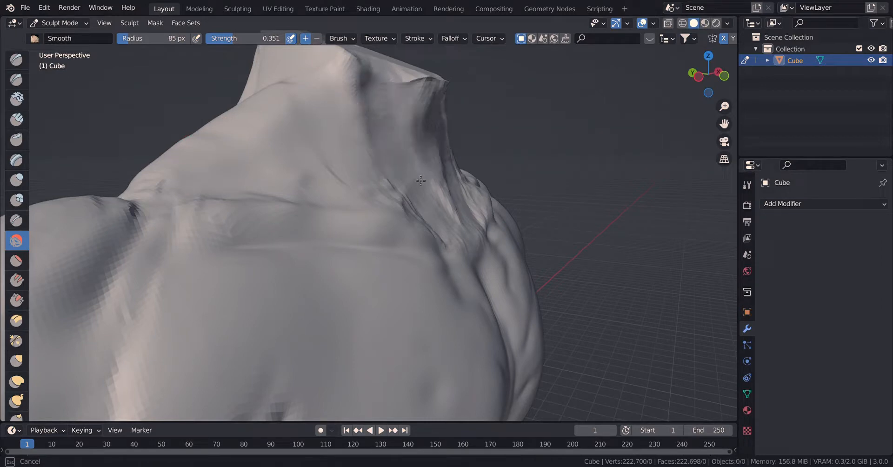
{"action": "left_click_drag", "start_coordinate": [475, 265], "coordinate": [464, 235]}
Crease the outlines between the deltoid heads in the right side view with the Crease brush at radius 31 px.
{"action": "mouse_move", "coordinate": [464, 235]}
{"action": "middle_mouse_down"}
{"action": "mouse_move", "coordinate": [424, 235]}
{"action": "mouse_move", "coordinate": [474, 208]}
{"action": "mouse_move", "coordinate": [512, 270]}
{"action": "mouse_move", "coordinate": [559, 306]}
{"action": "mouse_move", "coordinate": [599, 293]}
{"action": "middle_mouse_up"}
{"action": "scroll", "coordinate": [465, 227], "scroll_direction": "down", "scroll_amount": 8}
{"action": "key", "text": "KP_3"}
{"action": "scroll", "coordinate": [367, 293], "scroll_direction": "up", "scroll_amount": 14}
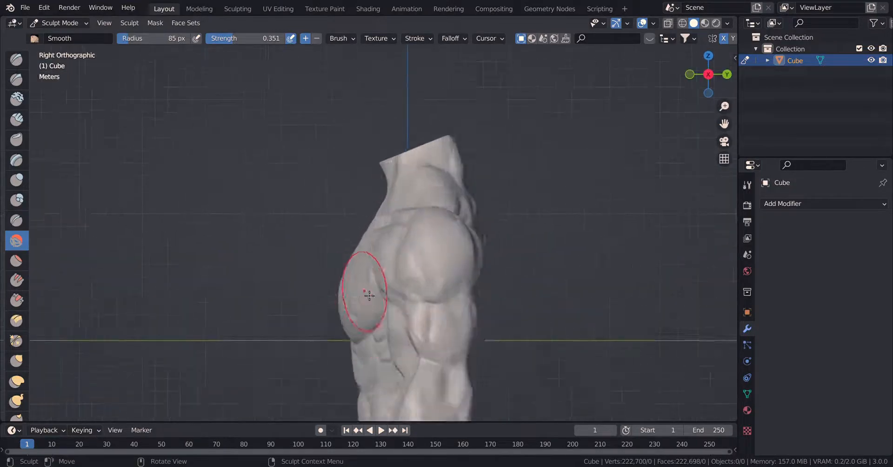
{"action": "middle_click_drag", "start_coordinate": [401, 316], "coordinate": [340, 234], "text": "shift"}
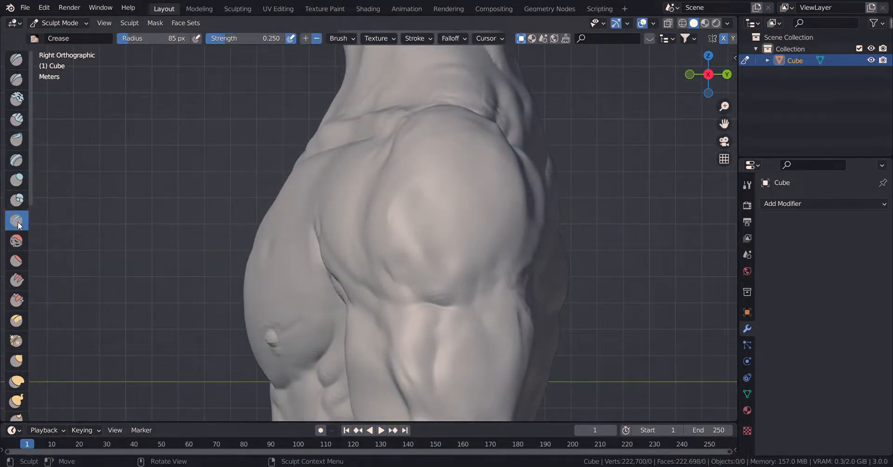
{"action": "left_click_drag", "start_coordinate": [385, 167], "coordinate": [389, 242]}
{"action": "key", "text": "f"}
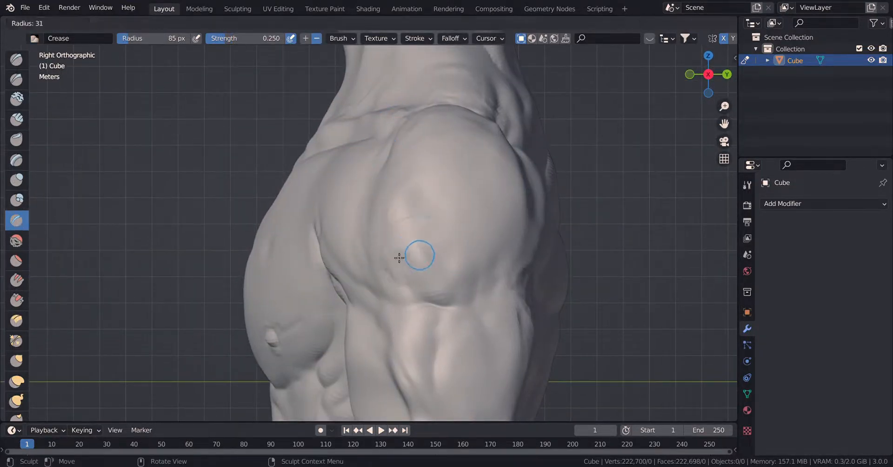
{"action": "left_click", "coordinate": [400, 255]}
{"action": "left_click_drag", "start_coordinate": [349, 193], "coordinate": [406, 282]}
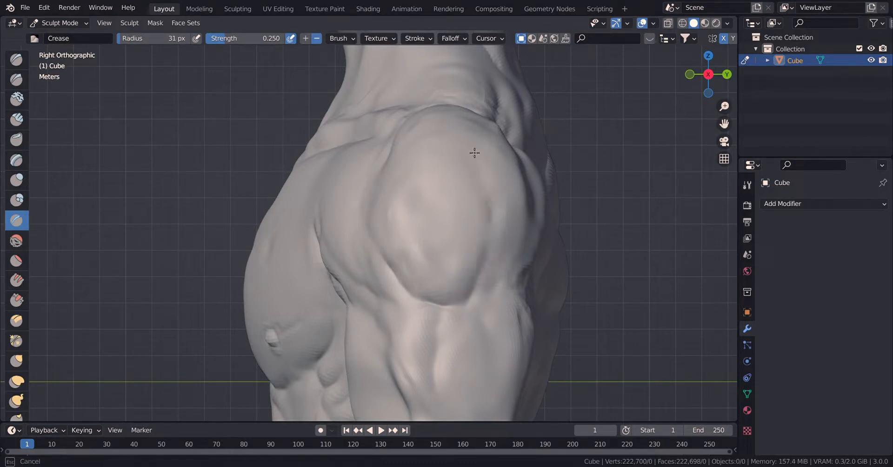
{"action": "mouse_move", "coordinate": [421, 141]}
{"action": "left_mouse_down"}
{"action": "mouse_move", "coordinate": [381, 154]}
{"action": "mouse_move", "coordinate": [381, 175]}
{"action": "left_mouse_up"}
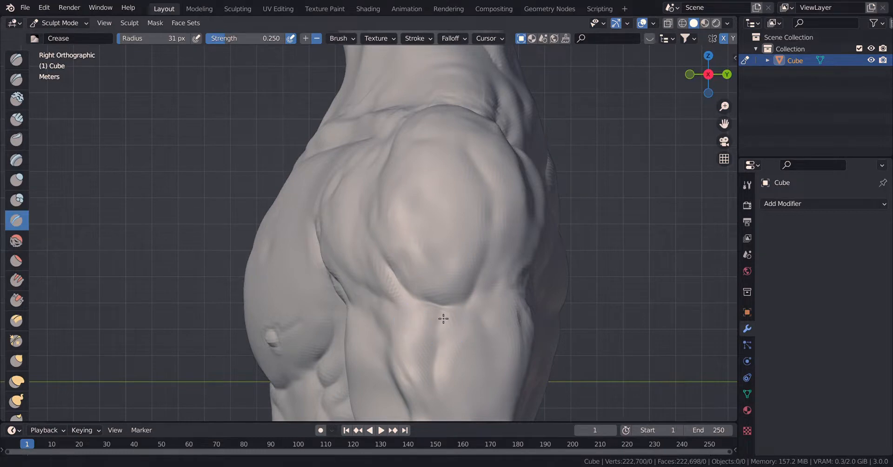
Crease the muscle separations along the outer upper arm, elbow and forearm.
{"action": "middle_click_drag", "start_coordinate": [443, 320], "coordinate": [395, 201], "text": "shift"}
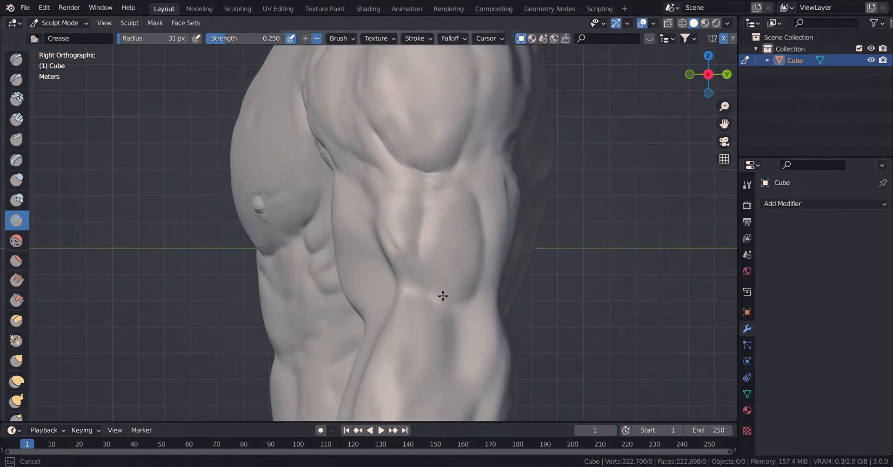
{"action": "middle_click_drag", "start_coordinate": [472, 345], "coordinate": [440, 239], "text": "shift"}
{"action": "mouse_move", "coordinate": [402, 269]}
{"action": "left_mouse_down"}
{"action": "mouse_move", "coordinate": [464, 206]}
{"action": "mouse_move", "coordinate": [467, 269]}
{"action": "mouse_move", "coordinate": [446, 311]}
{"action": "left_mouse_up"}
{"action": "left_click_drag", "start_coordinate": [454, 231], "coordinate": [407, 309]}
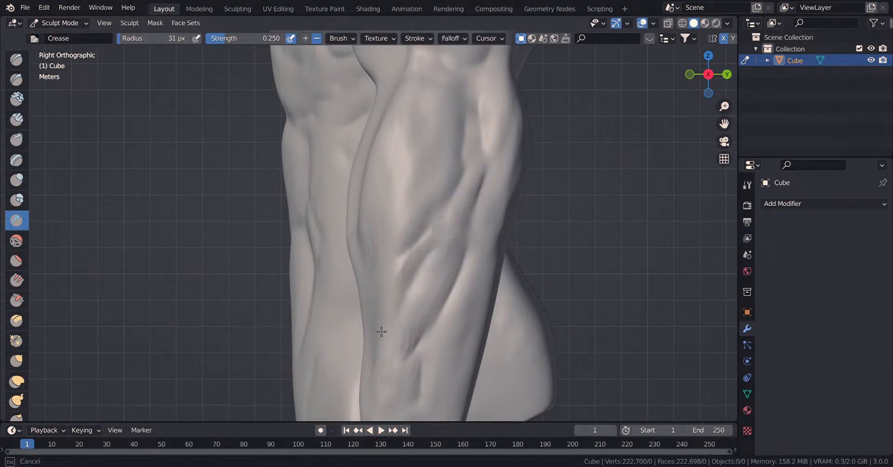
{"action": "left_click_drag", "start_coordinate": [442, 134], "coordinate": [401, 228]}
Raise and round the tops of the shoulders in the front view with the Elastic Deform brush at radius 70 px.
{"action": "scroll", "coordinate": [404, 230], "scroll_direction": "down", "scroll_amount": 3}
{"action": "mouse_move", "coordinate": [457, 234]}
{"action": "middle_mouse_down"}
{"action": "mouse_move", "coordinate": [383, 231]}
{"action": "mouse_move", "coordinate": [349, 241]}
{"action": "mouse_move", "coordinate": [367, 240]}
{"action": "middle_mouse_up"}
{"action": "scroll", "coordinate": [447, 239], "scroll_direction": "down", "scroll_amount": 3}
{"action": "scroll", "coordinate": [447, 238], "scroll_direction": "down", "scroll_amount": 5}
{"action": "scroll", "coordinate": [368, 240], "scroll_direction": "up", "scroll_amount": 6}
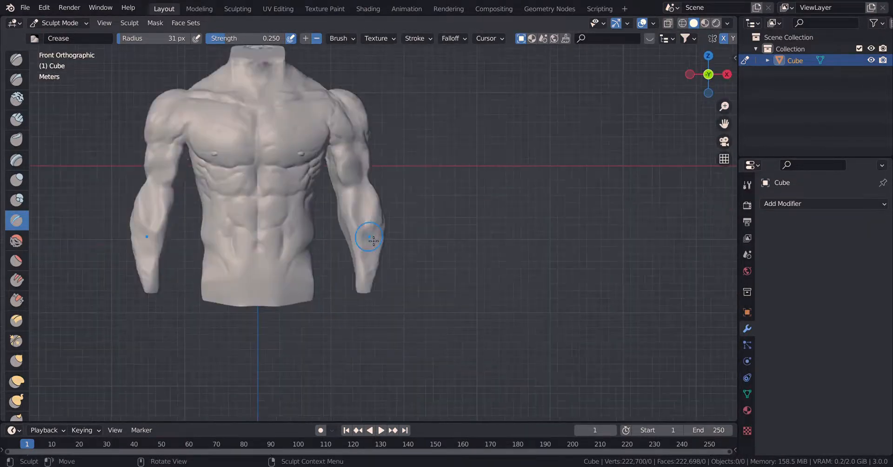
{"action": "left_click", "coordinate": [16, 381]}
{"action": "key", "text": "f"}
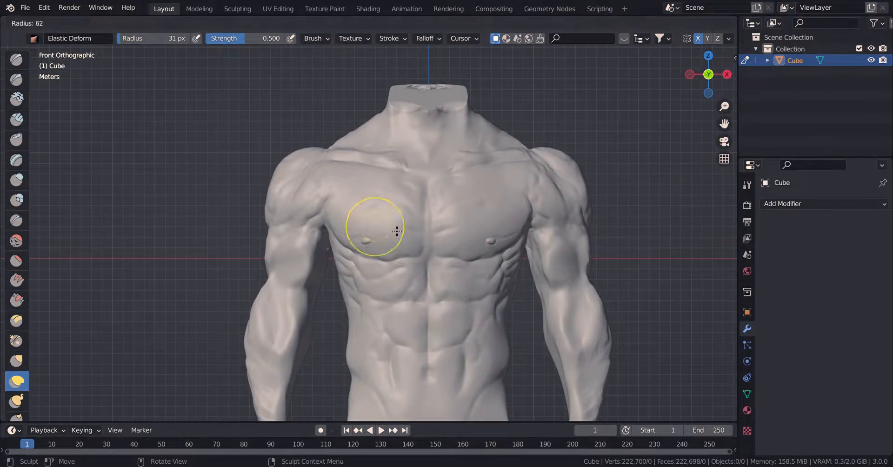
{"action": "left_click", "coordinate": [400, 229]}
{"action": "scroll", "coordinate": [369, 227], "scroll_direction": "up", "scroll_amount": 1}
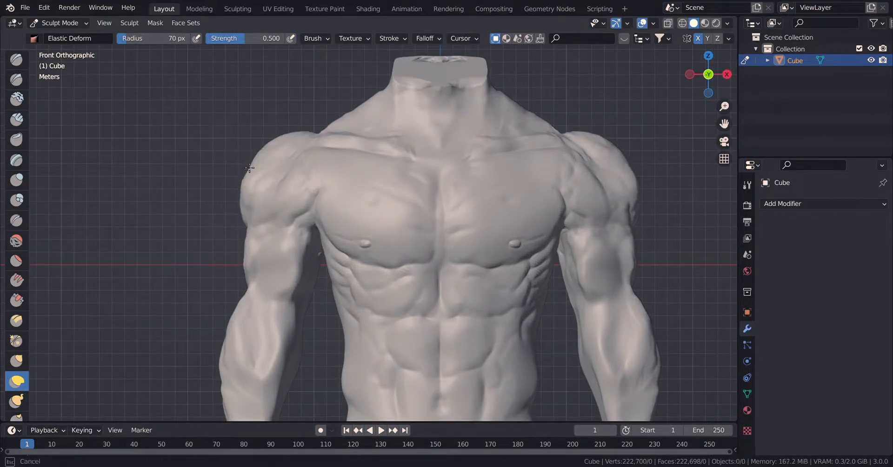
{"action": "mouse_move", "coordinate": [293, 142]}
{"action": "left_mouse_down"}
{"action": "mouse_move", "coordinate": [310, 150]}
{"action": "mouse_move", "coordinate": [334, 110]}
{"action": "mouse_move", "coordinate": [377, 91]}
{"action": "left_mouse_up"}
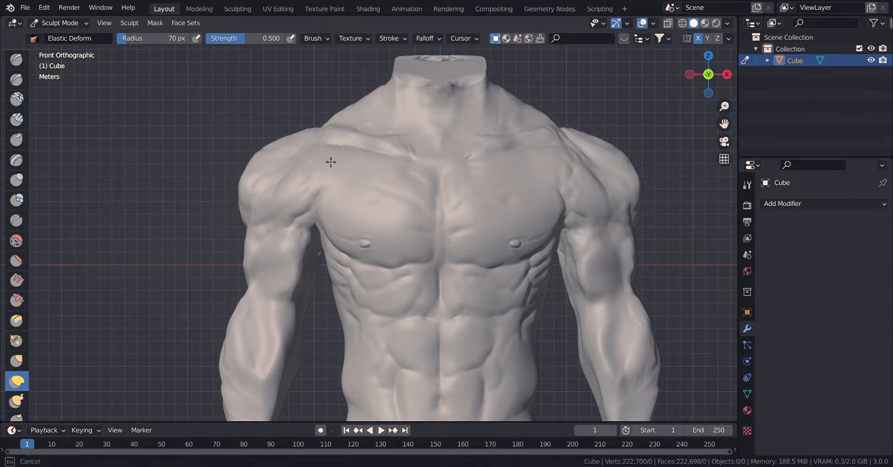
{"action": "mouse_move", "coordinate": [290, 168]}
{"action": "left_mouse_down"}
{"action": "mouse_move", "coordinate": [299, 152]}
{"action": "mouse_move", "coordinate": [284, 148]}
{"action": "left_mouse_up"}
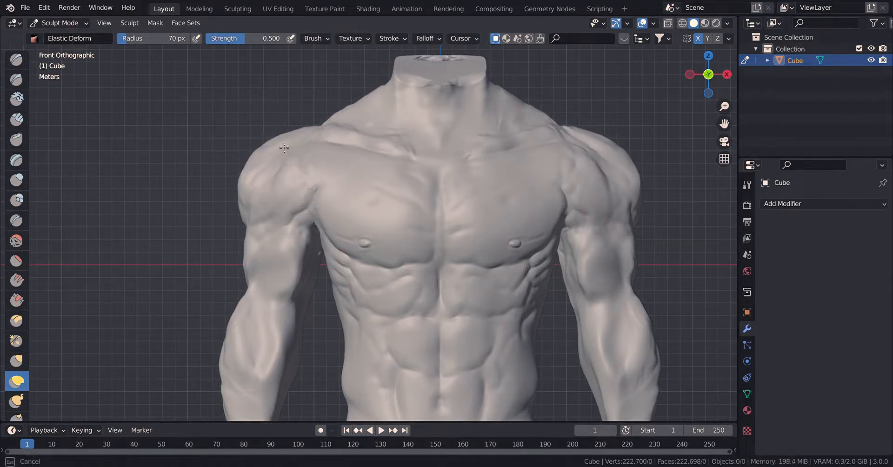
Pull the outer deltoids inward and refine the shoulders' upper outline with the Elastic Deform brush.
{"action": "left_click_drag", "start_coordinate": [255, 220], "coordinate": [270, 229]}
{"action": "mouse_move", "coordinate": [252, 174]}
{"action": "left_mouse_down"}
{"action": "mouse_move", "coordinate": [267, 177]}
{"action": "mouse_move", "coordinate": [268, 194]}
{"action": "mouse_move", "coordinate": [318, 247]}
{"action": "left_mouse_up"}
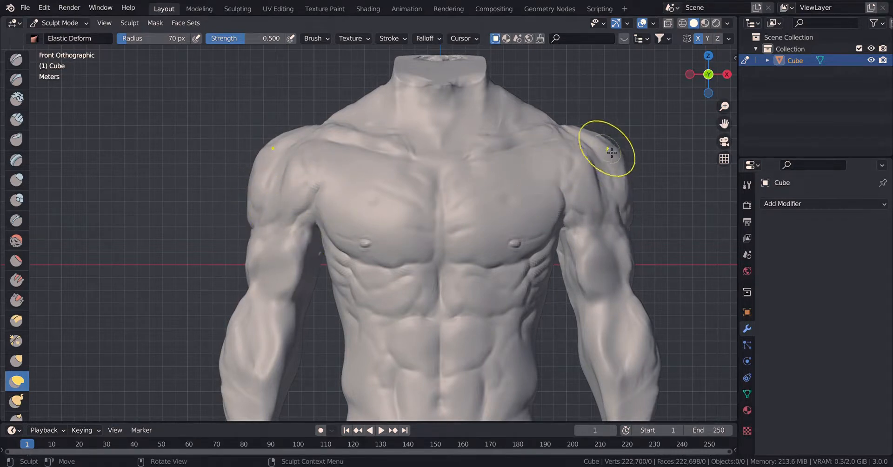
{"action": "left_click_drag", "start_coordinate": [585, 129], "coordinate": [587, 140]}
{"action": "left_click_drag", "start_coordinate": [579, 130], "coordinate": [574, 145]}
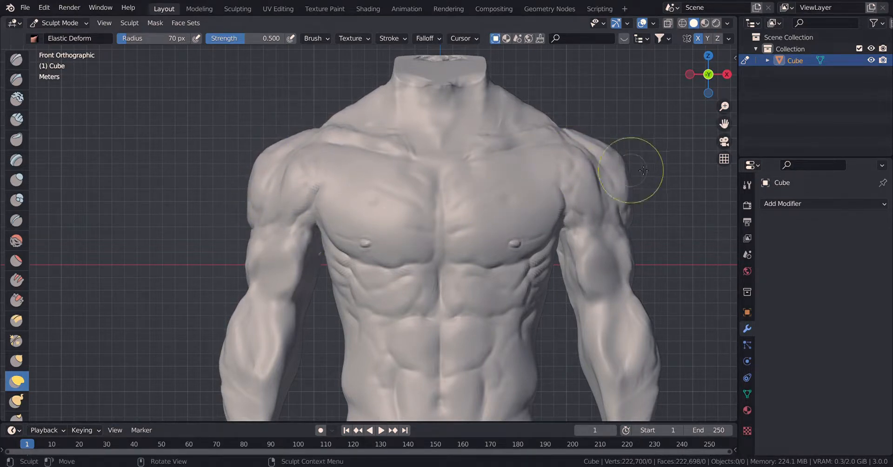
{"action": "mouse_move", "coordinate": [627, 164]}
{"action": "left_mouse_down"}
{"action": "mouse_move", "coordinate": [611, 169]}
{"action": "mouse_move", "coordinate": [623, 163]}
{"action": "left_mouse_up"}
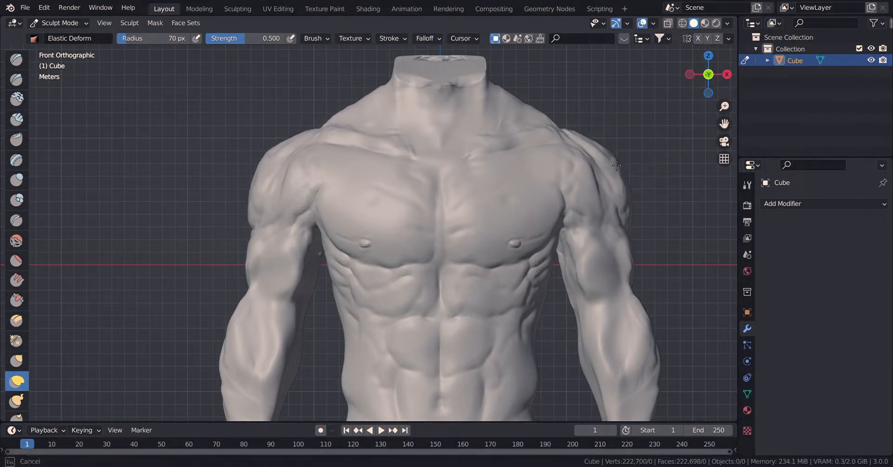
Adjust the outer contour of the upper arm with Elastic Deform, undoing an unwanted stroke.
{"action": "scroll", "coordinate": [395, 200], "scroll_direction": "up", "scroll_amount": 5}
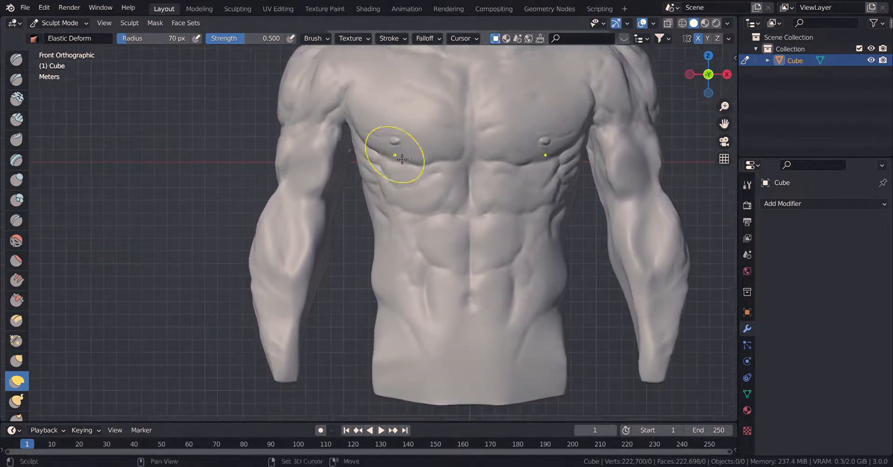
{"action": "mouse_move", "coordinate": [257, 138]}
{"action": "left_mouse_down"}
{"action": "mouse_move", "coordinate": [239, 179]}
{"action": "mouse_move", "coordinate": [273, 165]}
{"action": "mouse_move", "coordinate": [237, 192]}
{"action": "mouse_move", "coordinate": [238, 240]}
{"action": "left_mouse_up"}
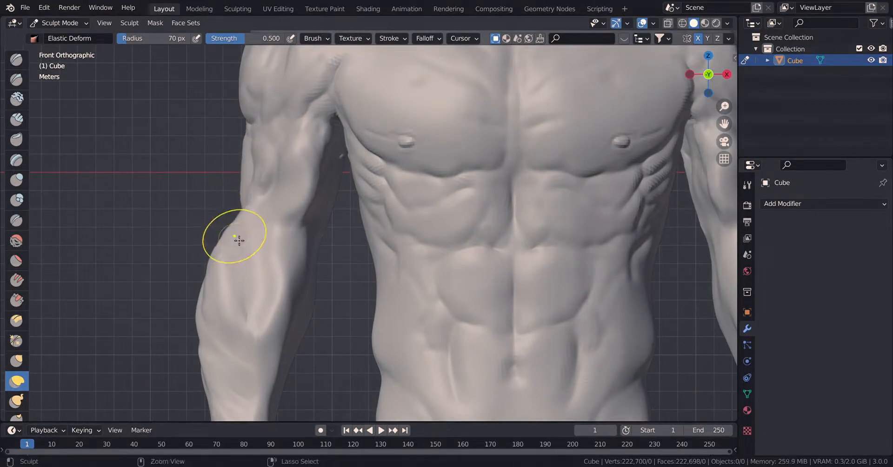
{"action": "key", "text": "ctrl+z"}
{"action": "left_click_drag", "start_coordinate": [255, 160], "coordinate": [255, 105]}
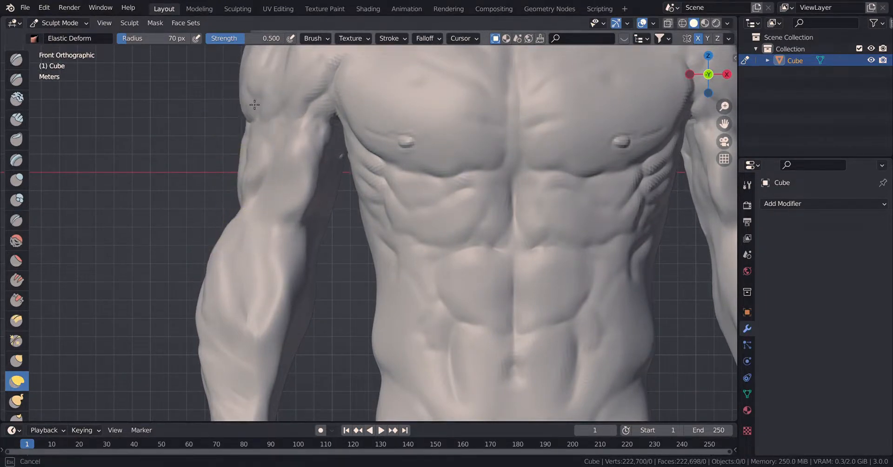
Smooth away the creases on the front of the upper arm with the Smooth brush, raising its strength to 0.747.
{"action": "left_click", "coordinate": [16, 240]}
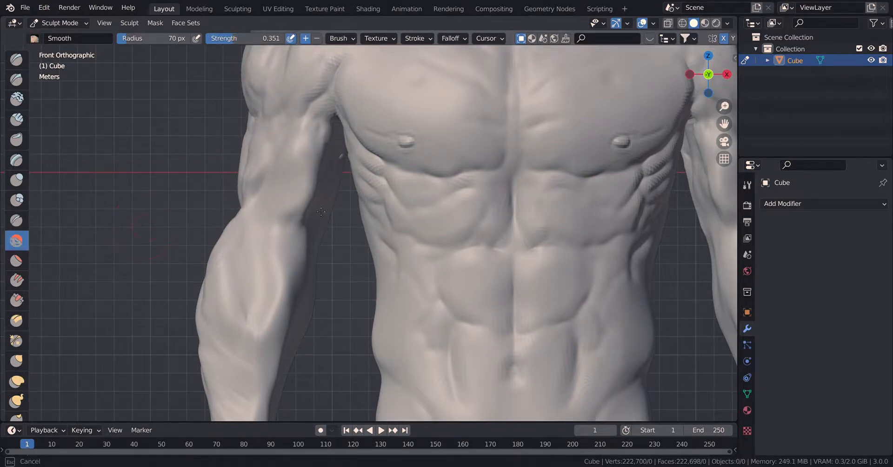
{"action": "left_click_drag", "start_coordinate": [239, 188], "coordinate": [254, 176]}
{"action": "left_click_drag", "start_coordinate": [250, 140], "coordinate": [258, 177]}
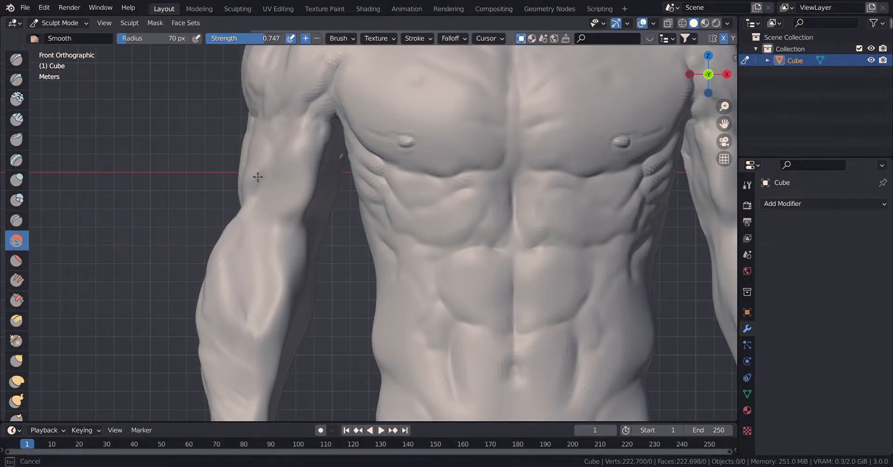
{"action": "left_click_drag", "start_coordinate": [260, 133], "coordinate": [314, 179]}
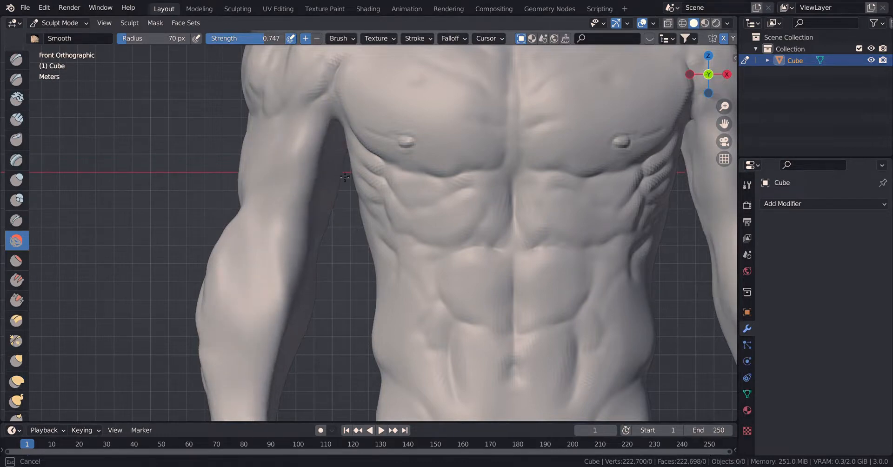
Smooth the forearm's muscle grooves from the elbow toward the wrist, raising the Smooth strength to 1.000.
{"action": "left_click_drag", "start_coordinate": [217, 362], "coordinate": [226, 351]}
{"action": "middle_click_drag", "start_coordinate": [248, 348], "coordinate": [254, 305], "text": "shift"}
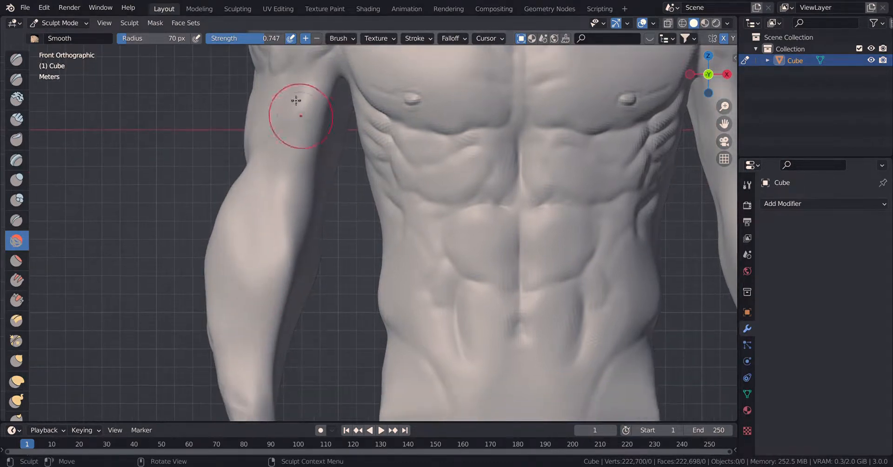
{"action": "left_click_drag", "start_coordinate": [218, 212], "coordinate": [221, 273]}
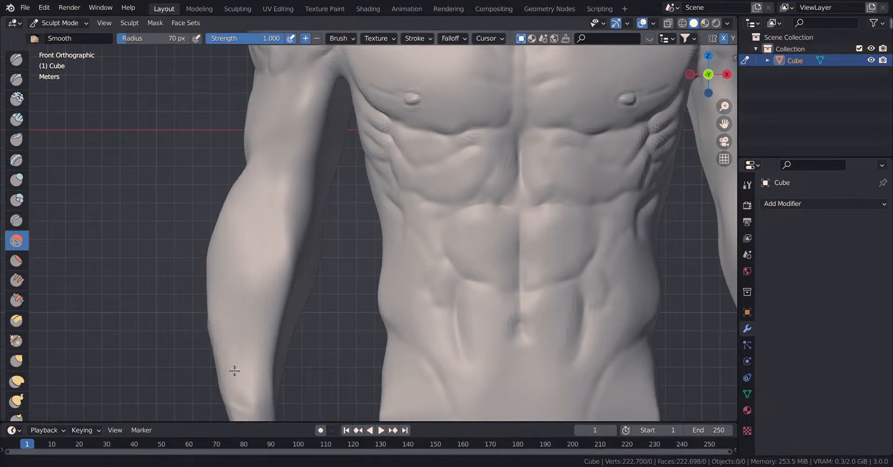
Smooth the remaining muscle grooves on the lower forearm down to the wrist with the Smooth brush.
{"action": "middle_click_drag", "start_coordinate": [234, 371], "coordinate": [235, 334], "text": "shift"}
{"action": "left_click_drag", "start_coordinate": [237, 326], "coordinate": [250, 335]}
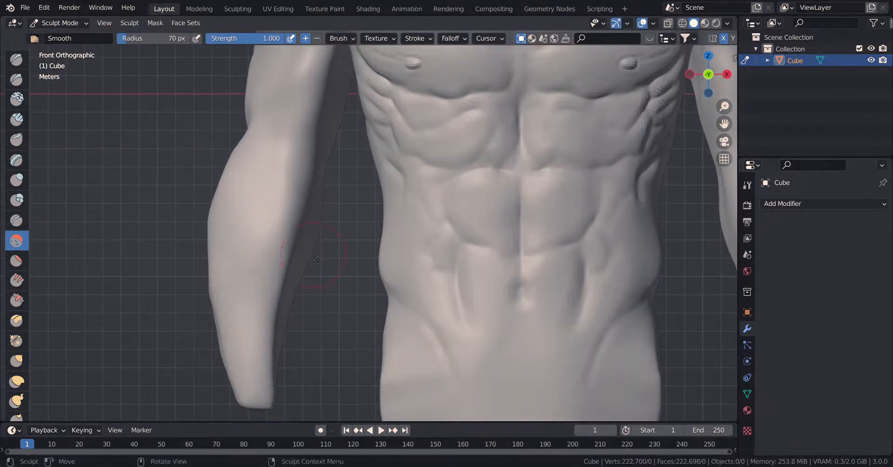
{"action": "middle_click_drag", "start_coordinate": [364, 245], "coordinate": [355, 313], "text": "shift"}
{"action": "left_click_drag", "start_coordinate": [243, 223], "coordinate": [247, 188]}
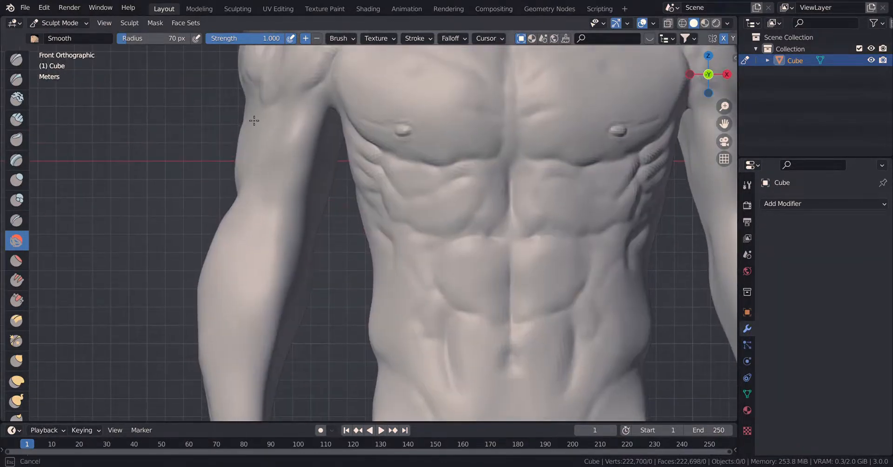
Smooth away the creases on the front of the upper arm and the front deltoid.
{"action": "left_click_drag", "start_coordinate": [254, 120], "coordinate": [268, 116]}
{"action": "middle_click_drag", "start_coordinate": [282, 112], "coordinate": [272, 144], "text": "shift"}
{"action": "mouse_move", "coordinate": [285, 179]}
{"action": "left_mouse_down"}
{"action": "mouse_move", "coordinate": [307, 134]}
{"action": "mouse_move", "coordinate": [279, 88]}
{"action": "left_mouse_up"}
{"action": "middle_click_drag", "start_coordinate": [279, 88], "coordinate": [274, 124], "text": "shift"}
{"action": "left_click_drag", "start_coordinate": [251, 108], "coordinate": [272, 62]}
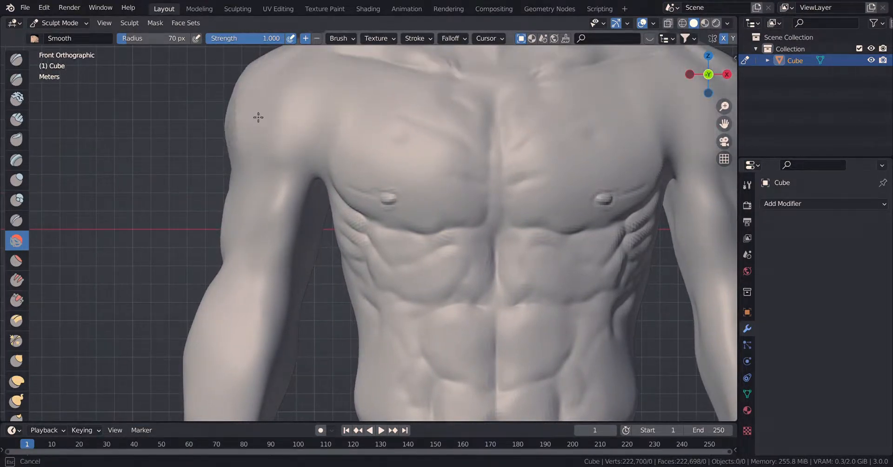
{"action": "middle_click_drag", "start_coordinate": [258, 118], "coordinate": [212, 175], "text": "shift"}
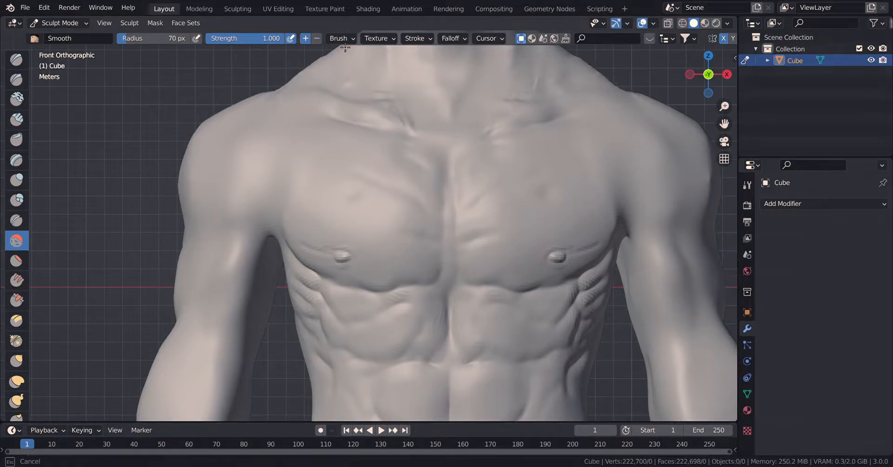
Smooth the side and rear surfaces of the deltoid and the outer upper arm.
{"action": "left_click_drag", "start_coordinate": [439, 96], "coordinate": [536, 82]}
{"action": "scroll", "coordinate": [493, 168], "scroll_direction": "down", "scroll_amount": 2}
{"action": "middle_click_drag", "start_coordinate": [507, 195], "coordinate": [520, 203]}
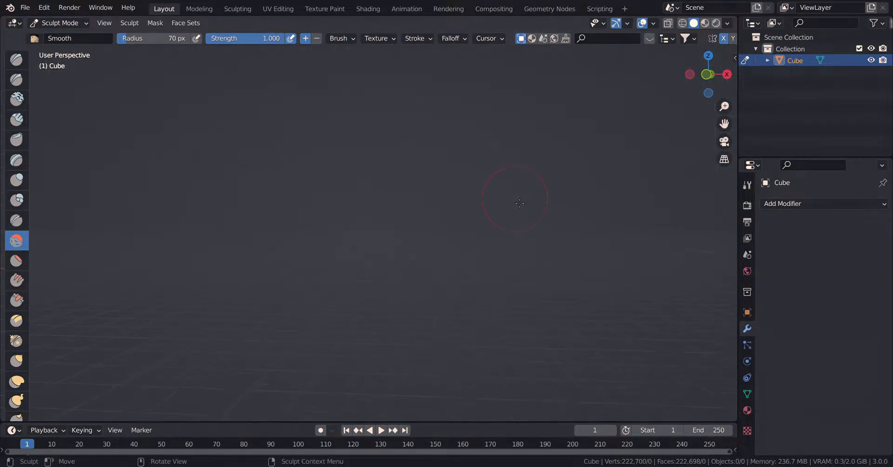
{"action": "scroll", "coordinate": [405, 194], "scroll_direction": "down", "scroll_amount": 6}
{"action": "middle_click_drag", "start_coordinate": [404, 195], "coordinate": [321, 239]}
{"action": "scroll", "coordinate": [445, 251], "scroll_direction": "up", "scroll_amount": 5}
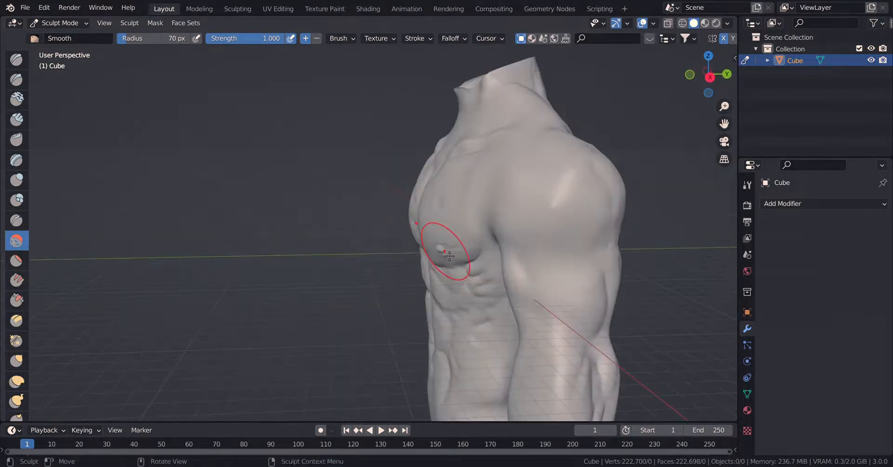
{"action": "middle_click_drag", "start_coordinate": [444, 251], "coordinate": [323, 166], "text": "shift"}
{"action": "mouse_move", "coordinate": [323, 166]}
{"action": "left_mouse_down"}
{"action": "mouse_move", "coordinate": [323, 146]}
{"action": "mouse_move", "coordinate": [378, 175]}
{"action": "left_mouse_up"}
{"action": "middle_click_drag", "start_coordinate": [379, 177], "coordinate": [325, 182]}
{"action": "middle_click_drag", "start_coordinate": [407, 164], "coordinate": [322, 256], "text": "shift"}
{"action": "left_click_drag", "start_coordinate": [282, 234], "coordinate": [315, 241]}
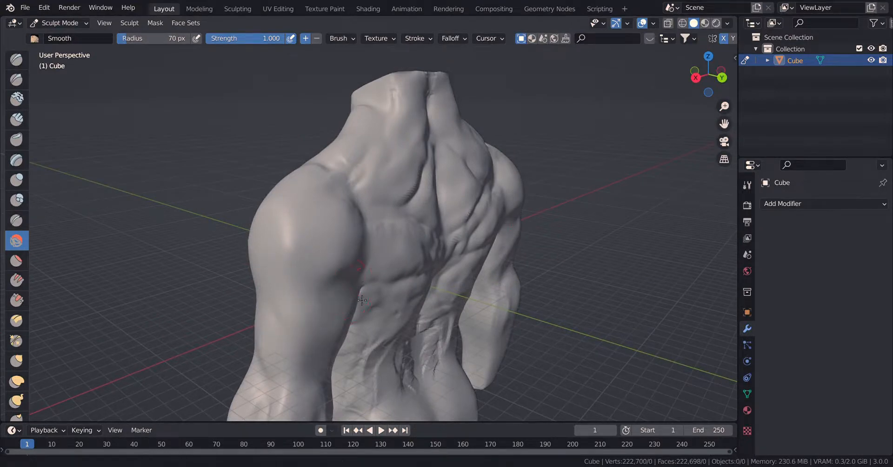
Smooth the grooves on the back of the elbow and forearm down to the wrist.
{"action": "middle_click_drag", "start_coordinate": [362, 300], "coordinate": [397, 115]}
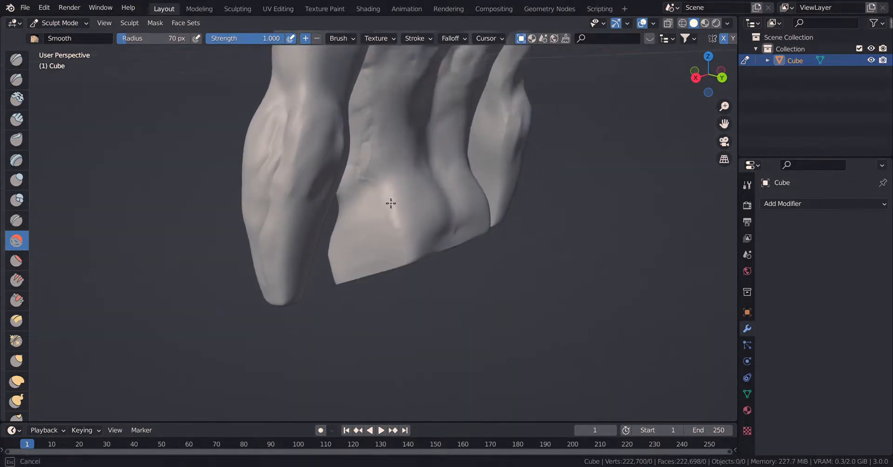
{"action": "middle_click_drag", "start_coordinate": [400, 81], "coordinate": [275, 206]}
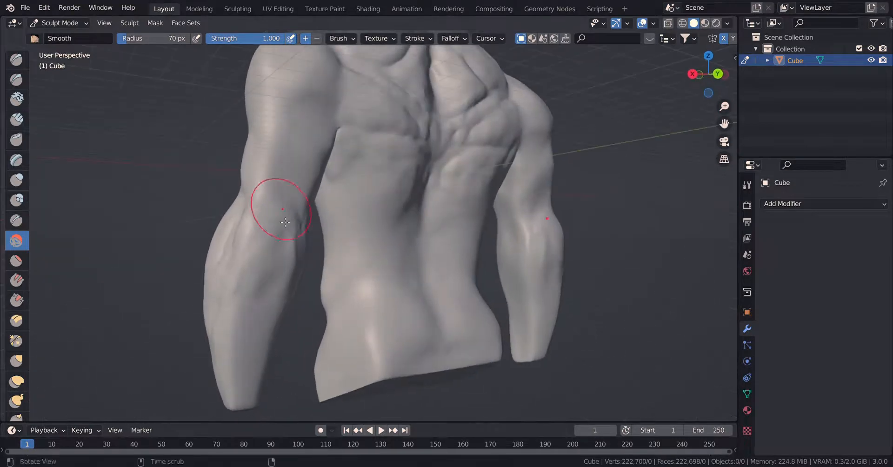
{"action": "mouse_move", "coordinate": [235, 197]}
{"action": "left_mouse_down"}
{"action": "mouse_move", "coordinate": [256, 219]}
{"action": "mouse_move", "coordinate": [262, 186]}
{"action": "left_mouse_up"}
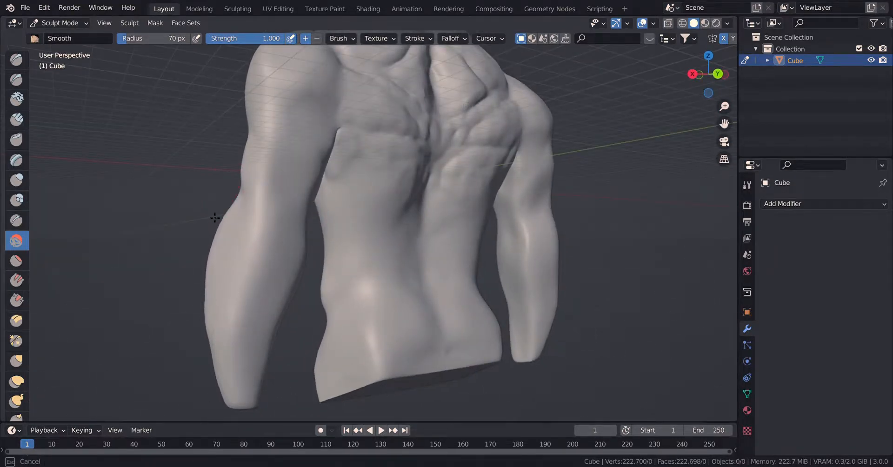
{"action": "mouse_move", "coordinate": [215, 217]}
{"action": "middle_mouse_down"}
{"action": "mouse_move", "coordinate": [228, 255]}
{"action": "mouse_move", "coordinate": [223, 222]}
{"action": "mouse_move", "coordinate": [246, 233]}
{"action": "mouse_move", "coordinate": [261, 219]}
{"action": "middle_mouse_up"}
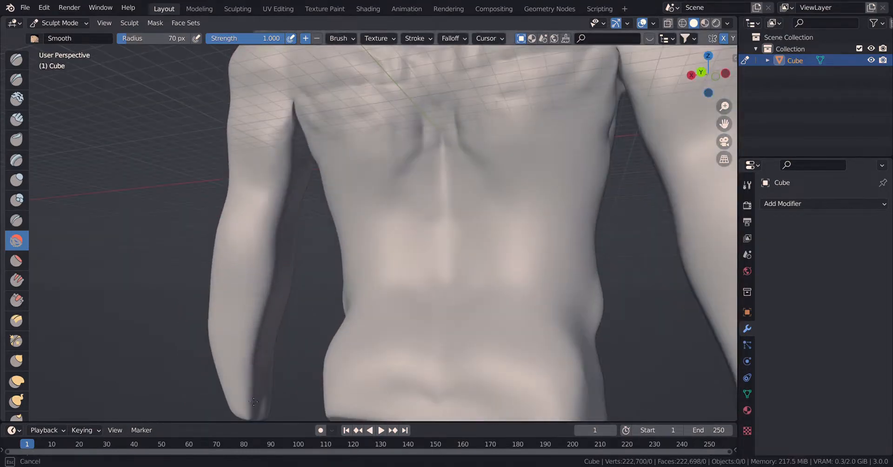
Smooth the front and inner surfaces of the upper arms in the front view.
{"action": "key", "text": "KP_1"}
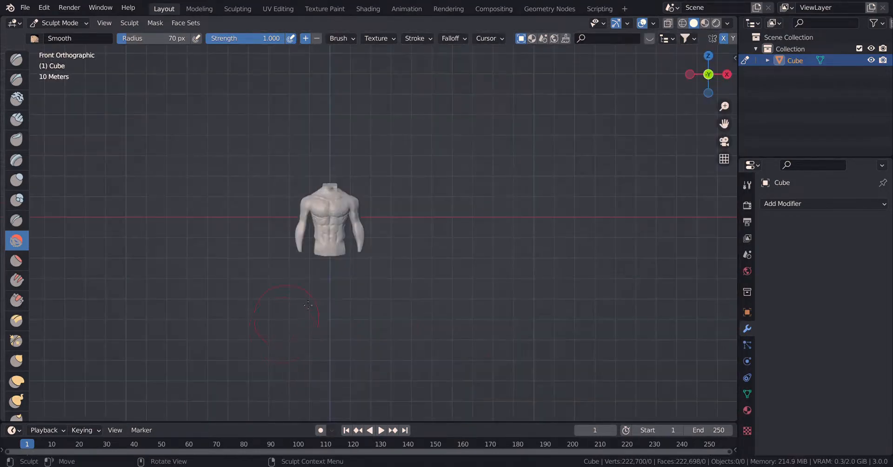
{"action": "scroll", "coordinate": [333, 268], "scroll_direction": "up", "scroll_amount": 8}
{"action": "middle_click_drag", "start_coordinate": [273, 266], "coordinate": [285, 252], "text": "shift"}
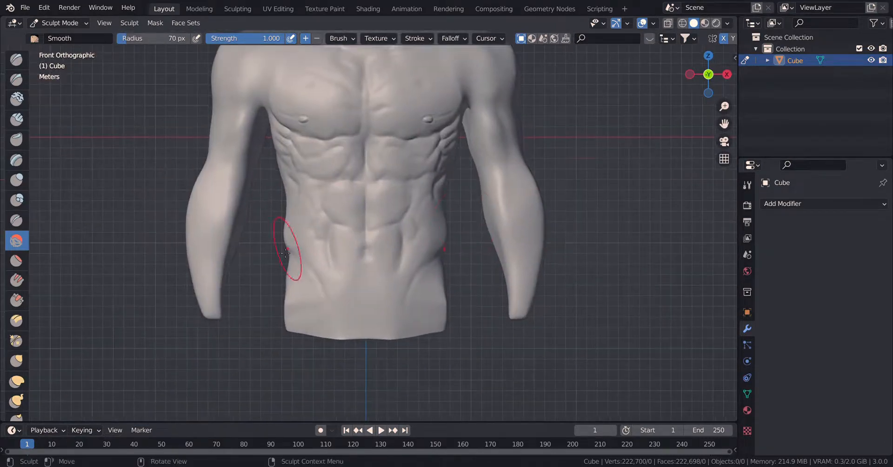
{"action": "middle_click_drag", "start_coordinate": [351, 198], "coordinate": [321, 277], "text": "shift"}
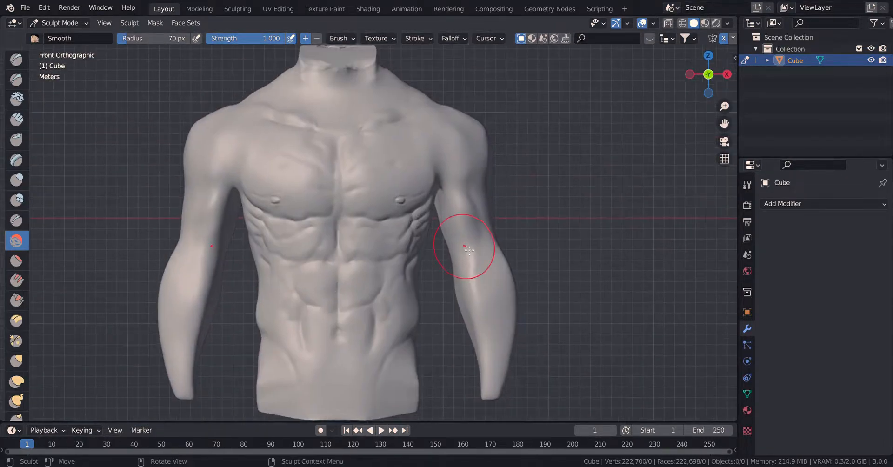
{"action": "scroll", "coordinate": [470, 235], "scroll_direction": "up", "scroll_amount": 2}
{"action": "left_click_drag", "start_coordinate": [483, 212], "coordinate": [481, 194]}
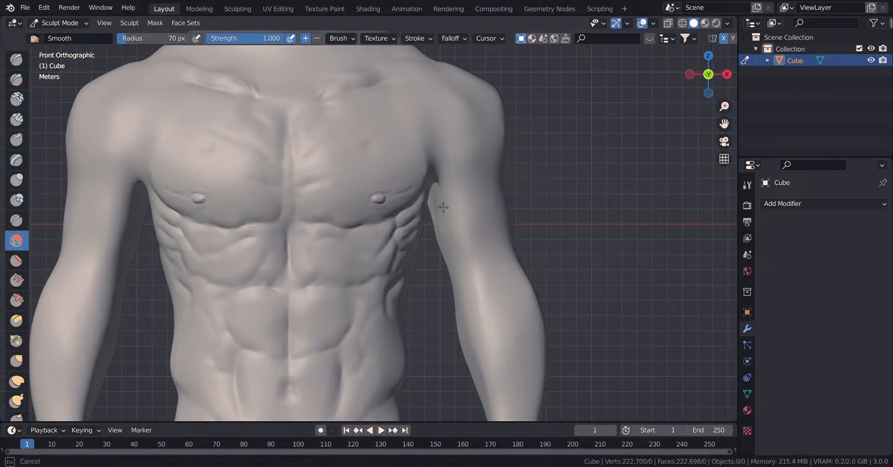
{"action": "left_click_drag", "start_coordinate": [516, 156], "coordinate": [509, 157]}
{"action": "left_click_drag", "start_coordinate": [120, 137], "coordinate": [120, 186]}
{"action": "scroll", "coordinate": [379, 215], "scroll_direction": "down", "scroll_amount": 8}
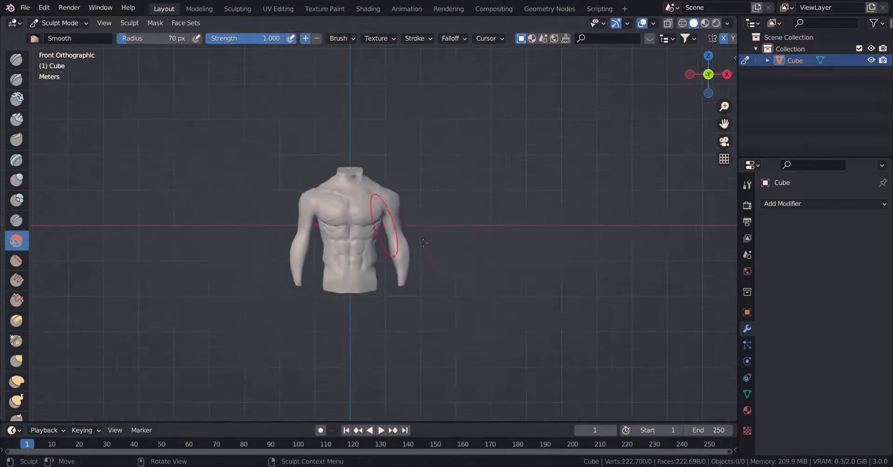
Reshape the side profile of the arm around the elbow and upper arm with the Elastic Deform brush.
{"action": "mouse_move", "coordinate": [379, 219]}
{"action": "middle_mouse_down"}
{"action": "mouse_move", "coordinate": [447, 248]}
{"action": "mouse_move", "coordinate": [335, 248]}
{"action": "mouse_move", "coordinate": [479, 253]}
{"action": "middle_mouse_up"}
{"action": "scroll", "coordinate": [344, 256], "scroll_direction": "up", "scroll_amount": 9}
{"action": "scroll", "coordinate": [321, 279], "scroll_direction": "down", "scroll_amount": 8}
{"action": "mouse_move", "coordinate": [289, 288]}
{"action": "middle_mouse_down"}
{"action": "mouse_move", "coordinate": [297, 282]}
{"action": "mouse_move", "coordinate": [284, 274]}
{"action": "middle_mouse_up"}
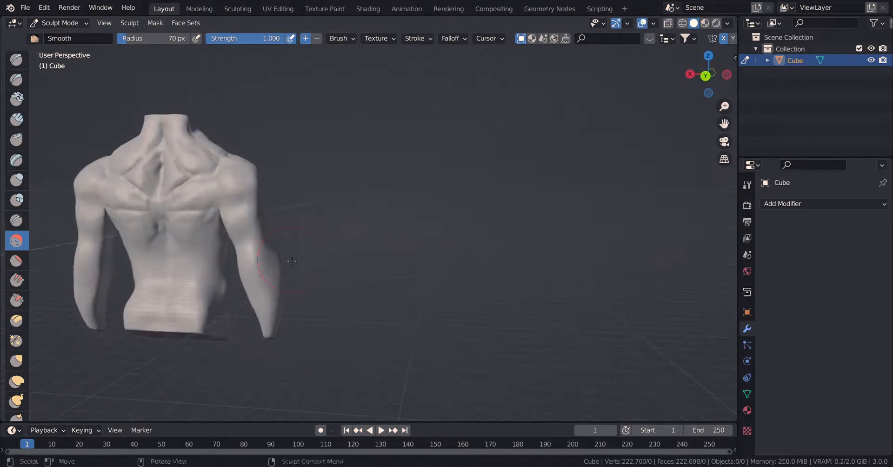
{"action": "scroll", "coordinate": [283, 274], "scroll_direction": "down", "scroll_amount": 7}
{"action": "key", "text": "KP_3"}
{"action": "scroll", "coordinate": [318, 269], "scroll_direction": "up", "scroll_amount": 10}
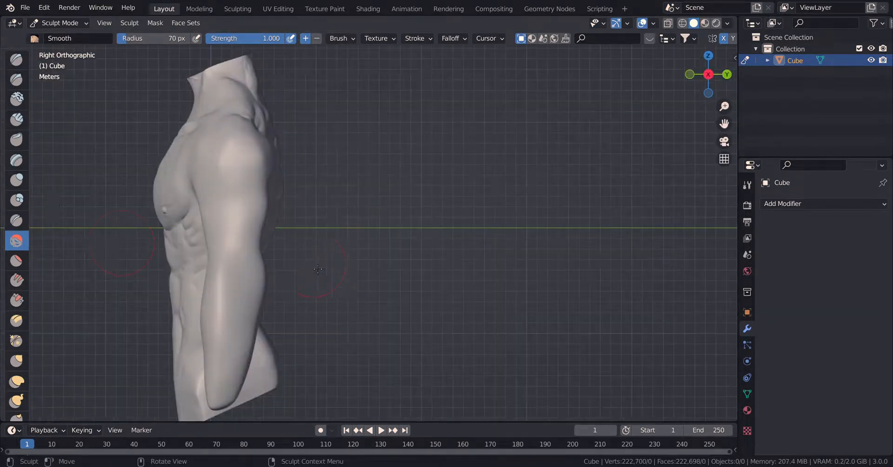
{"action": "left_click", "coordinate": [16, 381]}
{"action": "left_click_drag", "start_coordinate": [216, 267], "coordinate": [290, 244]}
{"action": "left_click_drag", "start_coordinate": [259, 269], "coordinate": [252, 274]}
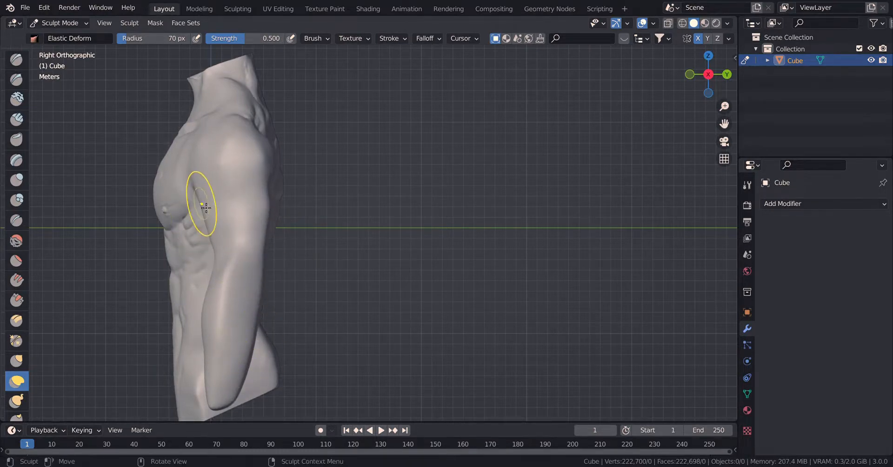
{"action": "mouse_move", "coordinate": [206, 208]}
{"action": "left_mouse_down"}
{"action": "mouse_move", "coordinate": [241, 191]}
{"action": "mouse_move", "coordinate": [223, 199]}
{"action": "mouse_move", "coordinate": [273, 132]}
{"action": "mouse_move", "coordinate": [263, 128]}
{"action": "left_mouse_up"}
{"action": "mouse_move", "coordinate": [218, 245]}
{"action": "middle_mouse_down"}
{"action": "mouse_move", "coordinate": [327, 241]}
{"action": "mouse_move", "coordinate": [208, 241]}
{"action": "mouse_move", "coordinate": [221, 235]}
{"action": "mouse_move", "coordinate": [179, 219]}
{"action": "middle_mouse_up"}
Build up the outer lower chest toward the armpit and the side of the ribcage with the Clay Strips brush.
{"action": "scroll", "coordinate": [252, 240], "scroll_direction": "down", "scroll_amount": 8}
{"action": "scroll", "coordinate": [327, 241], "scroll_direction": "up", "scroll_amount": 7}
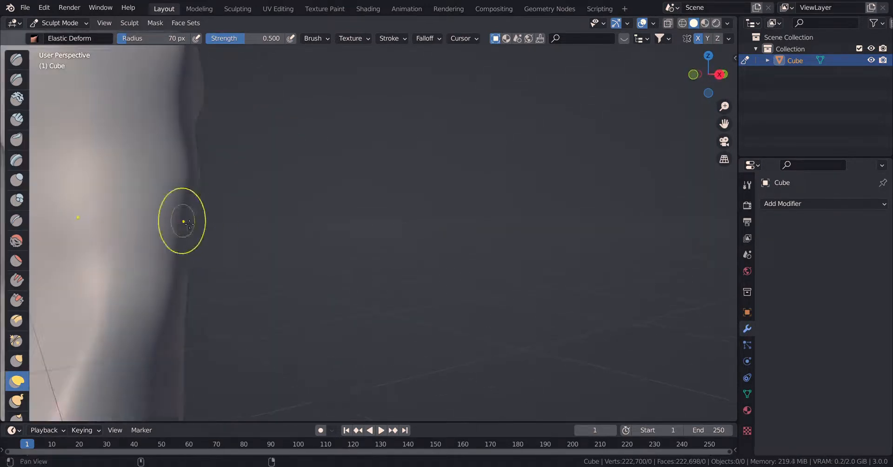
{"action": "scroll", "coordinate": [186, 232], "scroll_direction": "down", "scroll_amount": 6}
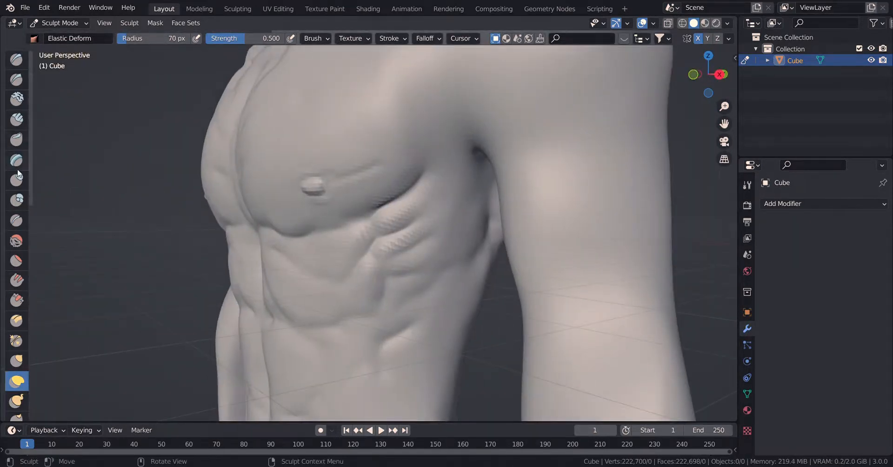
{"action": "left_click", "coordinate": [17, 119]}
{"action": "mouse_move", "coordinate": [459, 127]}
{"action": "left_mouse_down"}
{"action": "mouse_move", "coordinate": [444, 118]}
{"action": "mouse_move", "coordinate": [438, 144]}
{"action": "left_mouse_up"}
{"action": "left_click_drag", "start_coordinate": [439, 102], "coordinate": [438, 143]}
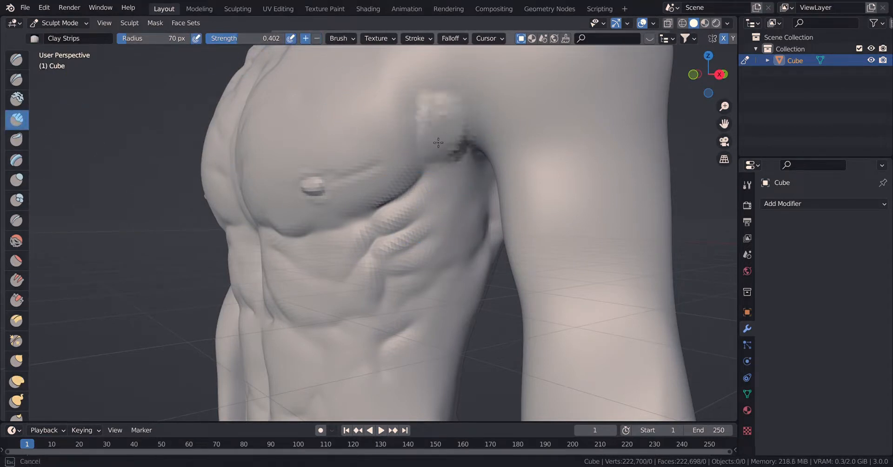
{"action": "left_click_drag", "start_coordinate": [412, 169], "coordinate": [367, 178]}
{"action": "left_click_drag", "start_coordinate": [258, 210], "coordinate": [284, 219]}
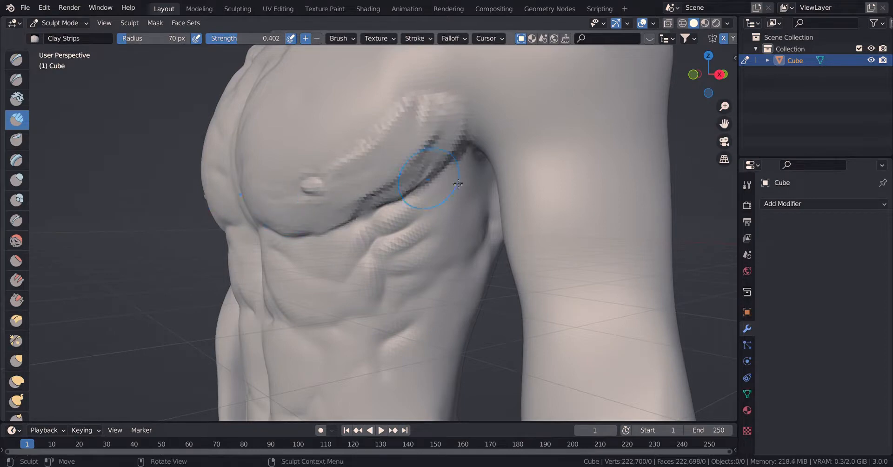
{"action": "left_click_drag", "start_coordinate": [465, 170], "coordinate": [440, 325]}
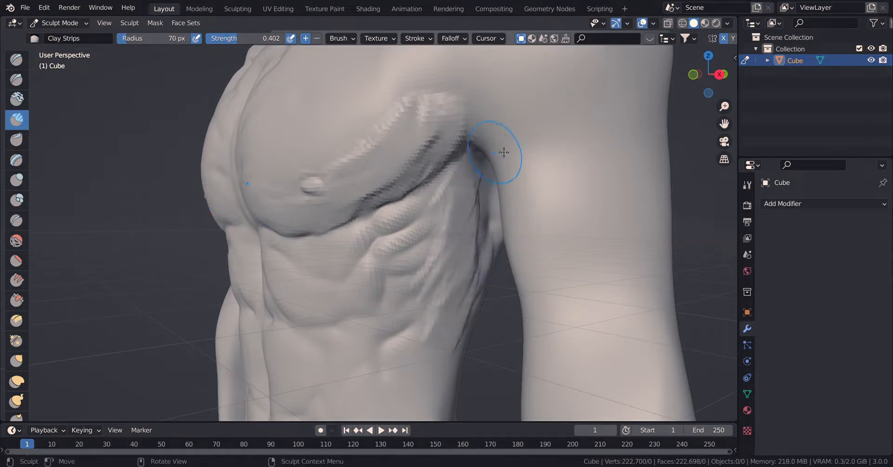
Sculpt muscle strands on the front deltoid and define its boundary with the chest using Clay Strips.
{"action": "middle_click_drag", "start_coordinate": [523, 179], "coordinate": [488, 190]}
{"action": "scroll", "coordinate": [495, 204], "scroll_direction": "up", "scroll_amount": 3}
{"action": "left_click_drag", "start_coordinate": [374, 240], "coordinate": [387, 230]}
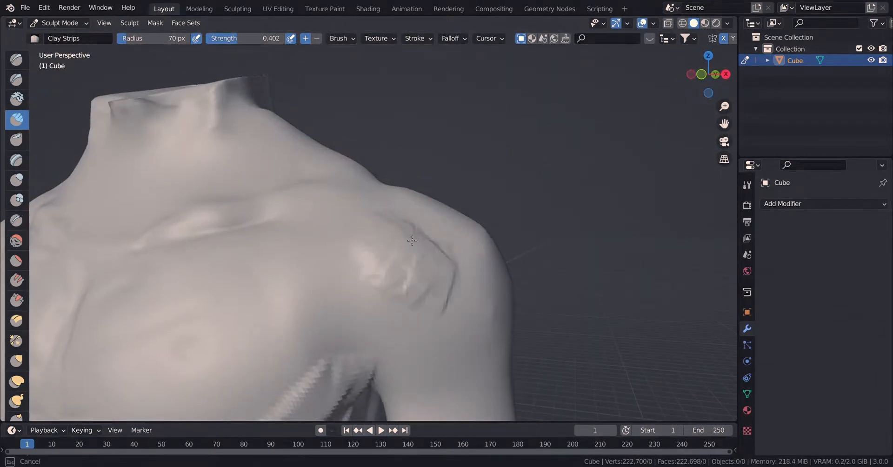
{"action": "mouse_move", "coordinate": [437, 319]}
{"action": "left_mouse_down"}
{"action": "mouse_move", "coordinate": [422, 369]}
{"action": "mouse_move", "coordinate": [474, 354]}
{"action": "left_mouse_up"}
{"action": "middle_click_drag", "start_coordinate": [472, 351], "coordinate": [367, 345]}
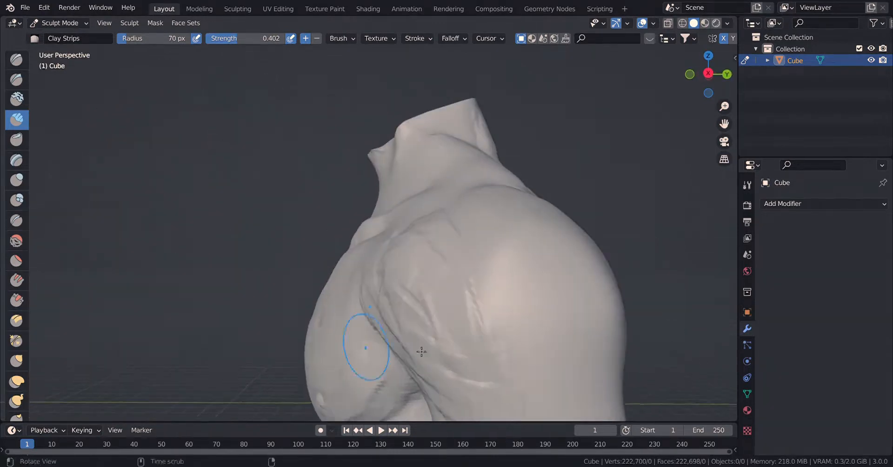
Layer long Clay Strips strokes over the side of the deltoid to form its muscle heads.
{"action": "mouse_move", "coordinate": [488, 251]}
{"action": "middle_mouse_down", "text": "shift"}
{"action": "mouse_move", "coordinate": [355, 70]}
{"action": "mouse_move", "coordinate": [465, 218]}
{"action": "middle_mouse_up", "text": "shift"}
{"action": "mouse_move", "coordinate": [464, 218]}
{"action": "left_mouse_down"}
{"action": "mouse_move", "coordinate": [508, 319]}
{"action": "mouse_move", "coordinate": [514, 291]}
{"action": "mouse_move", "coordinate": [510, 316]}
{"action": "left_mouse_up"}
{"action": "mouse_move", "coordinate": [507, 360]}
{"action": "middle_mouse_down", "text": "shift"}
{"action": "mouse_move", "coordinate": [512, 342]}
{"action": "mouse_move", "coordinate": [491, 287]}
{"action": "middle_mouse_up", "text": "shift"}
{"action": "mouse_move", "coordinate": [490, 284]}
{"action": "left_mouse_down"}
{"action": "mouse_move", "coordinate": [464, 293]}
{"action": "mouse_move", "coordinate": [524, 294]}
{"action": "mouse_move", "coordinate": [489, 371]}
{"action": "mouse_move", "coordinate": [455, 326]}
{"action": "left_mouse_up"}
{"action": "mouse_move", "coordinate": [466, 257]}
{"action": "left_mouse_down"}
{"action": "mouse_move", "coordinate": [534, 253]}
{"action": "mouse_move", "coordinate": [530, 395]}
{"action": "left_mouse_up"}
{"action": "middle_click_drag", "start_coordinate": [531, 395], "coordinate": [538, 323], "text": "shift"}
Define the lower edge of the deltoid and build up muscle masses on the outer upper arm.
{"action": "mouse_move", "coordinate": [477, 282]}
{"action": "left_mouse_down"}
{"action": "mouse_move", "coordinate": [549, 349]}
{"action": "mouse_move", "coordinate": [494, 219]}
{"action": "mouse_move", "coordinate": [481, 281]}
{"action": "left_mouse_up"}
{"action": "middle_click_drag", "start_coordinate": [483, 275], "coordinate": [570, 268]}
{"action": "mouse_move", "coordinate": [458, 279]}
{"action": "left_mouse_down"}
{"action": "mouse_move", "coordinate": [428, 203]}
{"action": "mouse_move", "coordinate": [495, 197]}
{"action": "mouse_move", "coordinate": [474, 271]}
{"action": "mouse_move", "coordinate": [437, 333]}
{"action": "mouse_move", "coordinate": [479, 365]}
{"action": "mouse_move", "coordinate": [378, 177]}
{"action": "mouse_move", "coordinate": [400, 196]}
{"action": "mouse_move", "coordinate": [409, 279]}
{"action": "mouse_move", "coordinate": [460, 325]}
{"action": "mouse_move", "coordinate": [480, 220]}
{"action": "mouse_move", "coordinate": [493, 367]}
{"action": "mouse_move", "coordinate": [405, 284]}
{"action": "left_mouse_up"}
{"action": "middle_click_drag", "start_coordinate": [538, 289], "coordinate": [435, 155]}
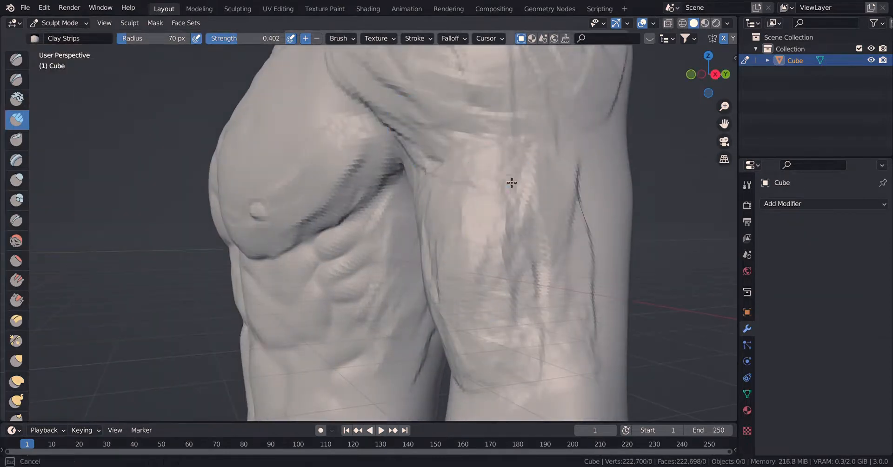
{"action": "mouse_move", "coordinate": [538, 205]}
{"action": "middle_mouse_down"}
{"action": "mouse_move", "coordinate": [593, 221]}
{"action": "mouse_move", "coordinate": [329, 215]}
{"action": "middle_mouse_up"}
{"action": "mouse_move", "coordinate": [328, 216]}
{"action": "left_mouse_down"}
{"action": "mouse_move", "coordinate": [330, 191]}
{"action": "mouse_move", "coordinate": [313, 225]}
{"action": "mouse_move", "coordinate": [326, 231]}
{"action": "mouse_move", "coordinate": [294, 175]}
{"action": "mouse_move", "coordinate": [293, 291]}
{"action": "mouse_move", "coordinate": [309, 269]}
{"action": "mouse_move", "coordinate": [302, 410]}
{"action": "left_mouse_up"}
Add finer muscle fibres to the outer upper arm and upper forearm using Clay Strips at a 24 px radius.
{"action": "key", "text": "f"}
{"action": "left_click", "coordinate": [303, 266]}
{"action": "left_click_drag", "start_coordinate": [238, 217], "coordinate": [255, 189]}
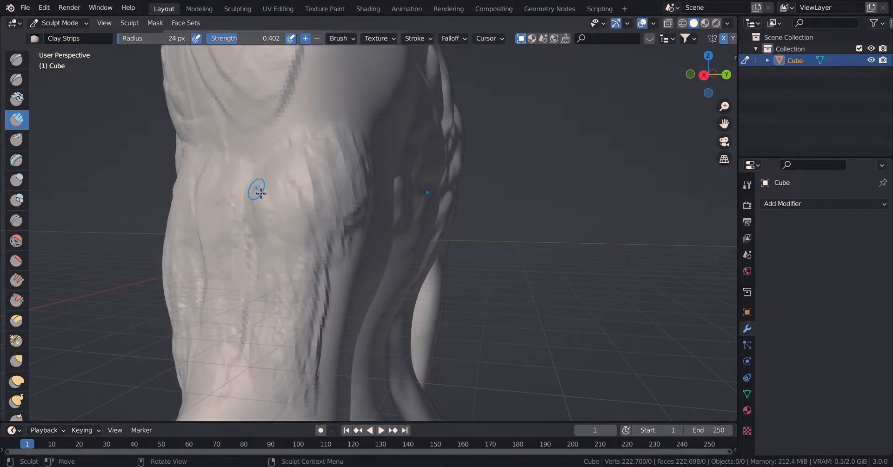
{"action": "key", "text": "KP_3"}
{"action": "middle_click_drag", "start_coordinate": [271, 289], "coordinate": [265, 394], "text": "ctrl"}
{"action": "mouse_move", "coordinate": [314, 306]}
{"action": "left_mouse_down"}
{"action": "mouse_move", "coordinate": [308, 364]}
{"action": "mouse_move", "coordinate": [293, 369]}
{"action": "left_mouse_up"}
{"action": "middle_click_drag", "start_coordinate": [294, 354], "coordinate": [295, 324], "text": "shift"}
{"action": "left_click_drag", "start_coordinate": [300, 189], "coordinate": [282, 195]}
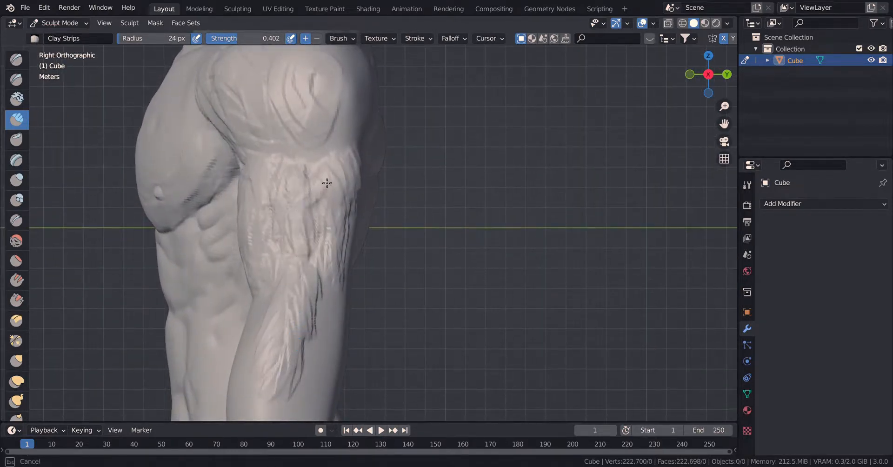
{"action": "middle_click_drag", "start_coordinate": [334, 219], "coordinate": [315, 256]}
Build up the triceps on the back of the upper arm using Clay Strips at a 60 px radius.
{"action": "scroll", "coordinate": [394, 264], "scroll_direction": "down", "scroll_amount": 10}
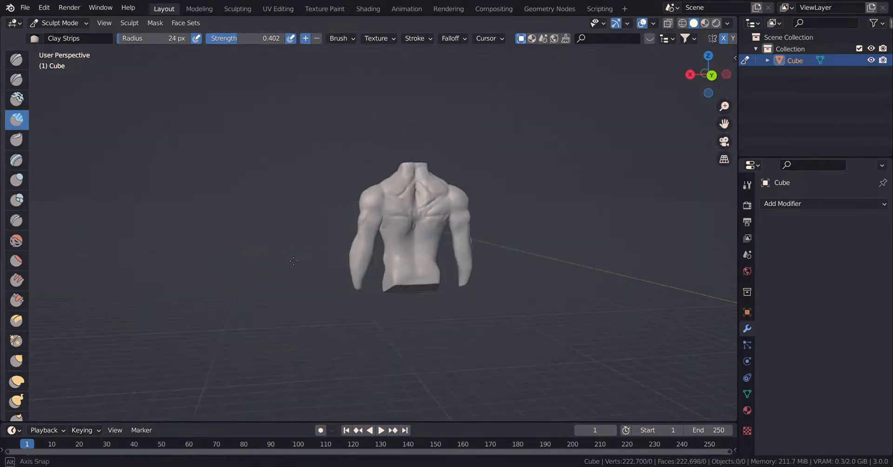
{"action": "scroll", "coordinate": [441, 247], "scroll_direction": "up", "scroll_amount": 10}
{"action": "scroll", "coordinate": [441, 247], "scroll_direction": "down", "scroll_amount": 10}
{"action": "scroll", "coordinate": [428, 235], "scroll_direction": "up", "scroll_amount": 10}
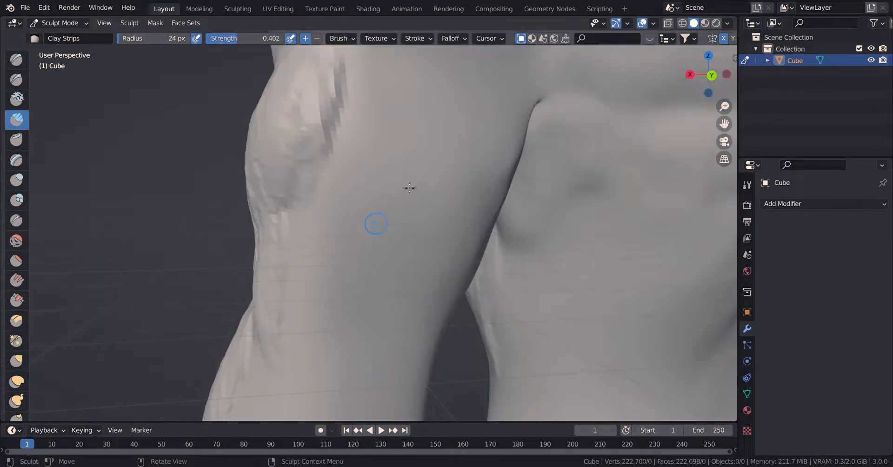
{"action": "key", "text": "f"}
{"action": "left_click", "coordinate": [444, 150]}
{"action": "mouse_move", "coordinate": [420, 79]}
{"action": "left_mouse_down"}
{"action": "mouse_move", "coordinate": [413, 130]}
{"action": "mouse_move", "coordinate": [378, 135]}
{"action": "mouse_move", "coordinate": [363, 114]}
{"action": "mouse_move", "coordinate": [473, 74]}
{"action": "mouse_move", "coordinate": [433, 226]}
{"action": "mouse_move", "coordinate": [439, 245]}
{"action": "mouse_move", "coordinate": [497, 107]}
{"action": "mouse_move", "coordinate": [453, 251]}
{"action": "mouse_move", "coordinate": [409, 343]}
{"action": "mouse_move", "coordinate": [432, 322]}
{"action": "mouse_move", "coordinate": [372, 251]}
{"action": "mouse_move", "coordinate": [465, 194]}
{"action": "mouse_move", "coordinate": [409, 107]}
{"action": "mouse_move", "coordinate": [438, 304]}
{"action": "mouse_move", "coordinate": [430, 270]}
{"action": "left_mouse_up"}
{"action": "middle_click_drag", "start_coordinate": [532, 255], "coordinate": [489, 253]}
{"action": "left_click_drag", "start_coordinate": [523, 180], "coordinate": [463, 400]}
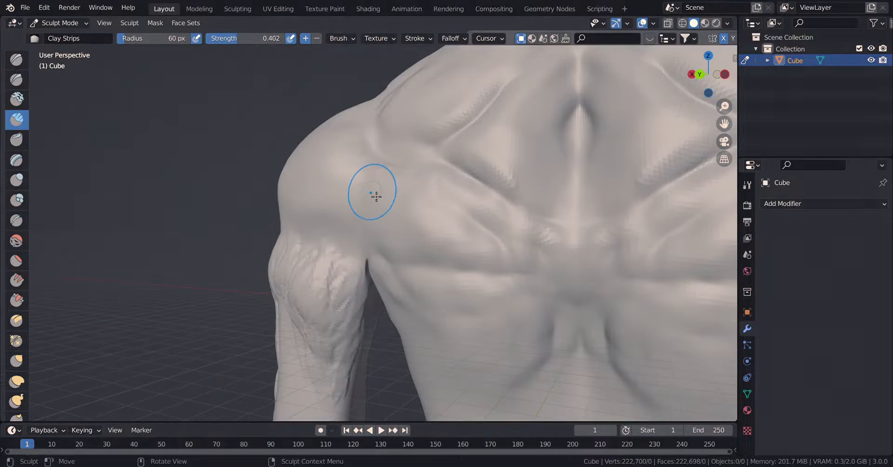
Build up the rear deltoid and the latissimus below the armpit with Clay Strips strokes.
{"action": "left_click_drag", "start_coordinate": [363, 205], "coordinate": [350, 231]}
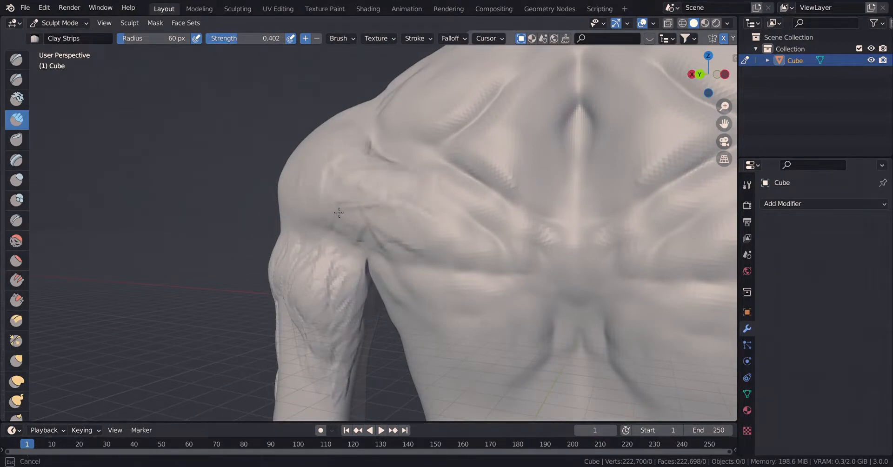
{"action": "left_click_drag", "start_coordinate": [330, 172], "coordinate": [400, 229]}
{"action": "left_click_drag", "start_coordinate": [402, 276], "coordinate": [441, 357]}
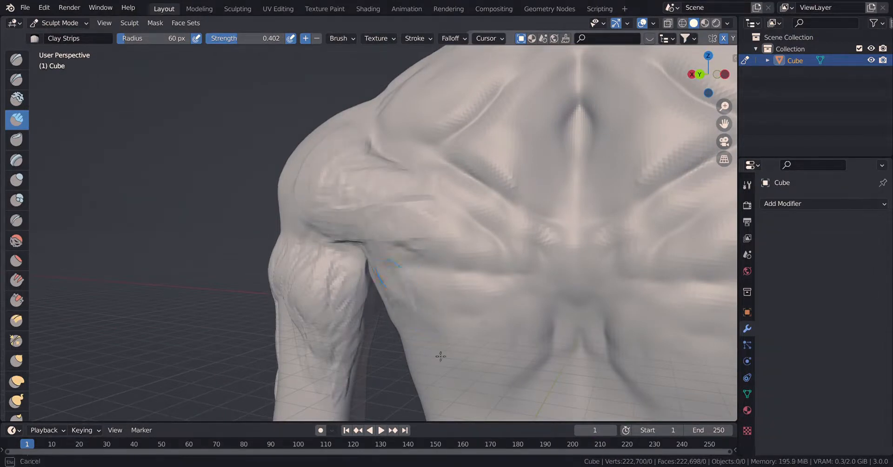
{"action": "left_click_drag", "start_coordinate": [428, 323], "coordinate": [500, 430]}
{"action": "left_click_drag", "start_coordinate": [452, 406], "coordinate": [448, 400]}
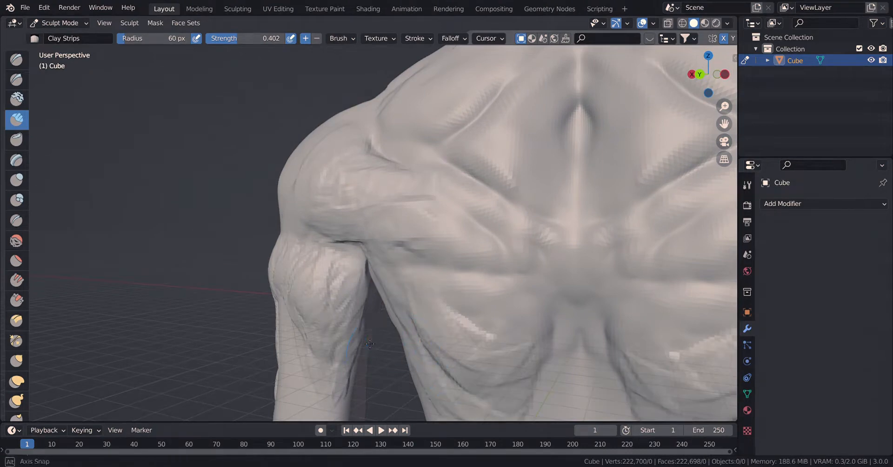
Build up the muscle forms on the back and outer side of the arm around the elbow with Clay Strips strokes.
{"action": "mouse_move", "coordinate": [449, 400]}
{"action": "middle_mouse_down"}
{"action": "mouse_move", "coordinate": [442, 309]}
{"action": "mouse_move", "coordinate": [398, 319]}
{"action": "mouse_move", "coordinate": [426, 365]}
{"action": "mouse_move", "coordinate": [446, 358]}
{"action": "mouse_move", "coordinate": [409, 356]}
{"action": "middle_mouse_up"}
{"action": "left_click_drag", "start_coordinate": [539, 181], "coordinate": [504, 279]}
{"action": "left_click_drag", "start_coordinate": [469, 167], "coordinate": [517, 240]}
{"action": "mouse_move", "coordinate": [516, 211]}
{"action": "left_mouse_down"}
{"action": "mouse_move", "coordinate": [528, 208]}
{"action": "mouse_move", "coordinate": [485, 153]}
{"action": "mouse_move", "coordinate": [540, 154]}
{"action": "mouse_move", "coordinate": [551, 165]}
{"action": "left_mouse_up"}
{"action": "middle_click_drag", "start_coordinate": [458, 225], "coordinate": [508, 211]}
{"action": "left_click_drag", "start_coordinate": [505, 128], "coordinate": [504, 186]}
{"action": "left_click_drag", "start_coordinate": [493, 172], "coordinate": [507, 204]}
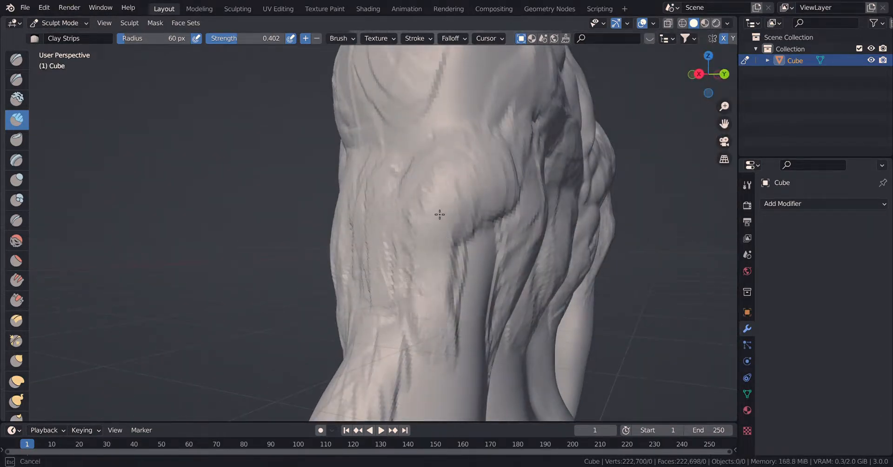
{"action": "mouse_move", "coordinate": [463, 89]}
{"action": "middle_mouse_down"}
{"action": "mouse_move", "coordinate": [484, 147]}
{"action": "mouse_move", "coordinate": [473, 146]}
{"action": "mouse_move", "coordinate": [416, 216]}
{"action": "middle_mouse_up"}
{"action": "mouse_move", "coordinate": [405, 240]}
{"action": "left_mouse_down"}
{"action": "mouse_move", "coordinate": [341, 221]}
{"action": "mouse_move", "coordinate": [366, 161]}
{"action": "left_mouse_up"}
{"action": "mouse_move", "coordinate": [389, 103]}
{"action": "left_mouse_down"}
{"action": "mouse_move", "coordinate": [444, 134]}
{"action": "mouse_move", "coordinate": [410, 209]}
{"action": "mouse_move", "coordinate": [418, 213]}
{"action": "mouse_move", "coordinate": [372, 205]}
{"action": "mouse_move", "coordinate": [262, 136]}
{"action": "mouse_move", "coordinate": [183, 116]}
{"action": "mouse_move", "coordinate": [212, 194]}
{"action": "left_mouse_up"}
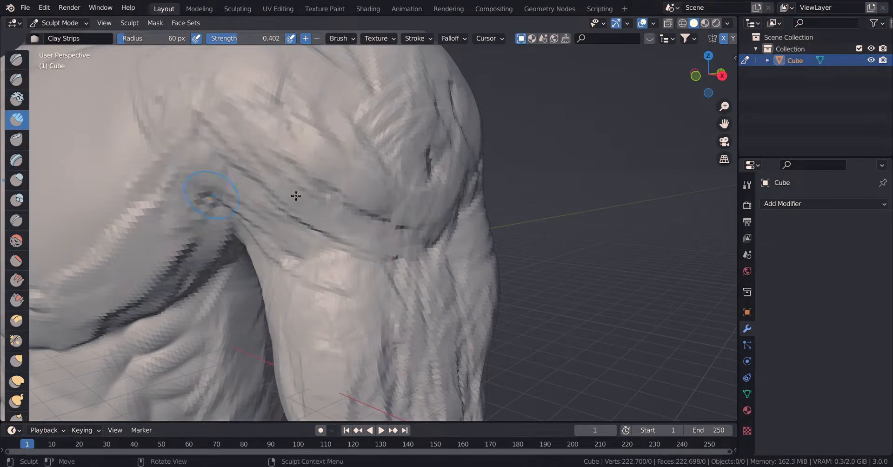
Soften the shoulders and upper arms from the front with the Smooth brush at a strength of 0.209.
{"action": "scroll", "coordinate": [332, 205], "scroll_direction": "down", "scroll_amount": 8}
{"action": "middle_click_drag", "start_coordinate": [395, 213], "coordinate": [339, 251]}
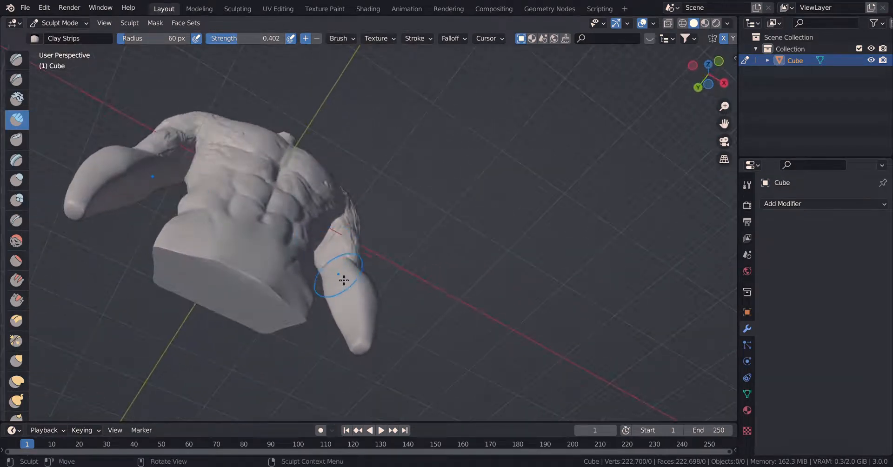
{"action": "mouse_move", "coordinate": [344, 280]}
{"action": "middle_mouse_down", "text": "ctrl"}
{"action": "mouse_move", "coordinate": [309, 317]}
{"action": "mouse_move", "coordinate": [390, 152]}
{"action": "middle_mouse_up", "text": "ctrl"}
{"action": "mouse_move", "coordinate": [352, 181]}
{"action": "left_mouse_down"}
{"action": "mouse_move", "coordinate": [423, 99]}
{"action": "mouse_move", "coordinate": [397, 239]}
{"action": "mouse_move", "coordinate": [483, 301]}
{"action": "mouse_move", "coordinate": [330, 315]}
{"action": "mouse_move", "coordinate": [596, 327]}
{"action": "mouse_move", "coordinate": [587, 321]}
{"action": "left_mouse_up"}
{"action": "scroll", "coordinate": [535, 289], "scroll_direction": "down", "scroll_amount": 15}
{"action": "middle_click_drag", "start_coordinate": [463, 249], "coordinate": [422, 318]}
{"action": "key", "text": "KP_1"}
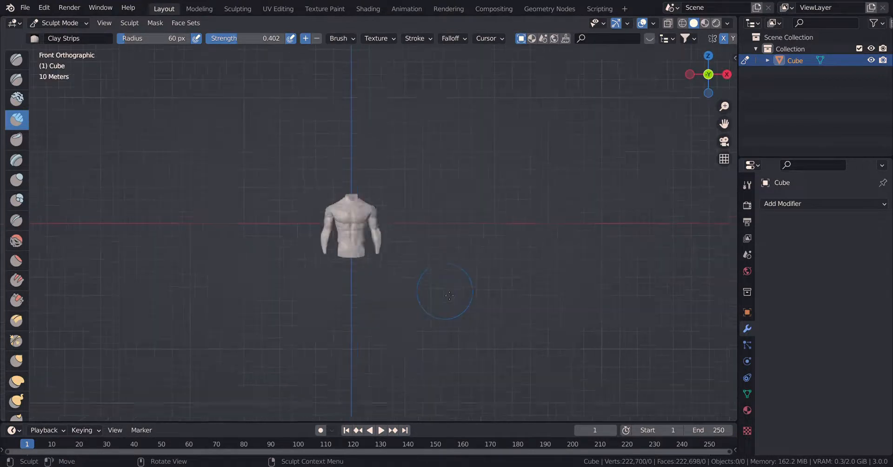
{"action": "scroll", "coordinate": [449, 295], "scroll_direction": "up", "scroll_amount": 8}
{"action": "left_click", "coordinate": [16, 241]}
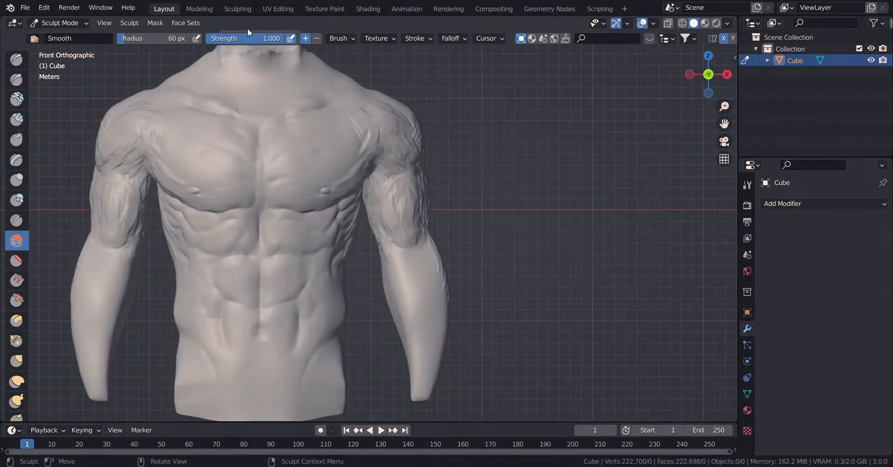
{"action": "left_click_drag", "start_coordinate": [97, 159], "coordinate": [145, 135]}
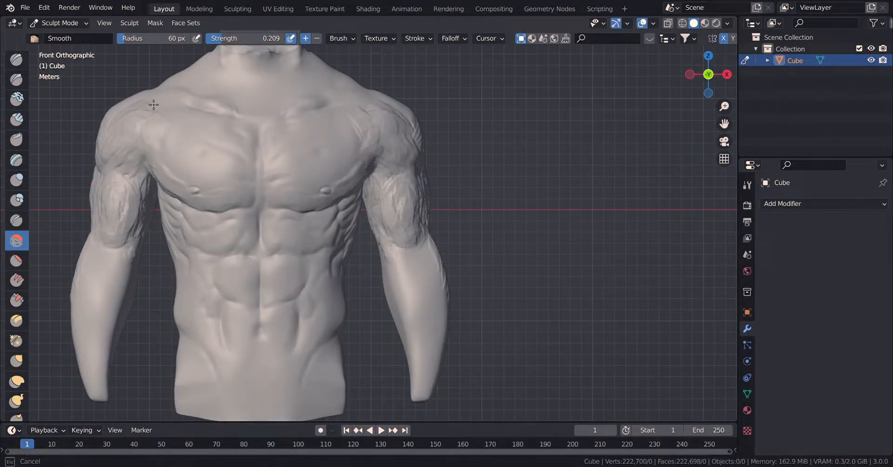
{"action": "left_click_drag", "start_coordinate": [154, 105], "coordinate": [125, 117]}
{"action": "left_click_drag", "start_coordinate": [399, 224], "coordinate": [400, 234]}
{"action": "mouse_move", "coordinate": [424, 157]}
{"action": "left_mouse_down"}
{"action": "mouse_move", "coordinate": [416, 168]}
{"action": "mouse_move", "coordinate": [449, 243]}
{"action": "left_mouse_up"}
Smooth the outer arm and the deltoid in side view with the Smooth strength set to 0.279.
{"action": "key", "text": "KP_3"}
{"action": "scroll", "coordinate": [422, 252], "scroll_direction": "up", "scroll_amount": 1}
{"action": "mouse_move", "coordinate": [411, 328]}
{"action": "left_mouse_down"}
{"action": "mouse_move", "coordinate": [418, 252]}
{"action": "mouse_move", "coordinate": [426, 266]}
{"action": "left_mouse_up"}
{"action": "left_click_drag", "start_coordinate": [251, 38], "coordinate": [252, 38]}
{"action": "left_click_drag", "start_coordinate": [452, 264], "coordinate": [436, 315]}
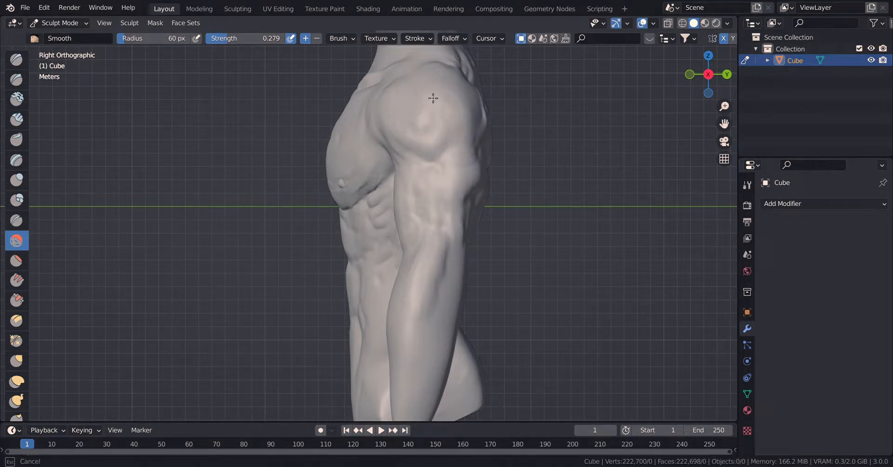
{"action": "left_click_drag", "start_coordinate": [436, 97], "coordinate": [450, 70]}
{"action": "scroll", "coordinate": [409, 259], "scroll_direction": "up", "scroll_amount": 3}
{"action": "left_click_drag", "start_coordinate": [441, 116], "coordinate": [436, 87]}
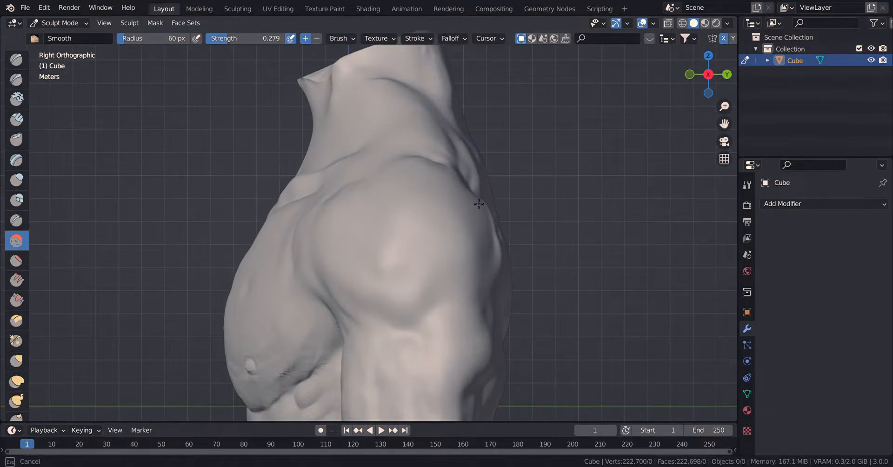
Smooth the transition from the deltoid down the outer upper arm to the elbow.
{"action": "left_click_drag", "start_coordinate": [314, 292], "coordinate": [365, 370]}
{"action": "middle_click_drag", "start_coordinate": [395, 374], "coordinate": [417, 178], "text": "shift"}
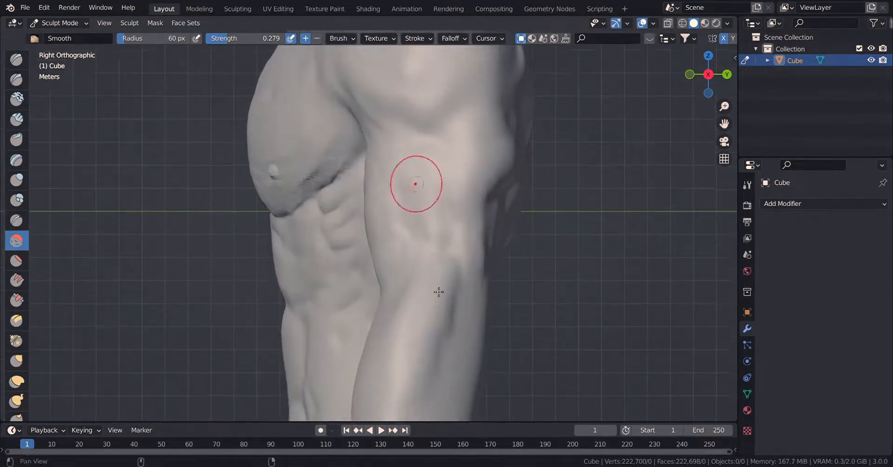
{"action": "middle_click_drag", "start_coordinate": [454, 243], "coordinate": [462, 139], "text": "shift"}
{"action": "left_click_drag", "start_coordinate": [450, 227], "coordinate": [415, 271]}
{"action": "middle_click_drag", "start_coordinate": [420, 276], "coordinate": [455, 277]}
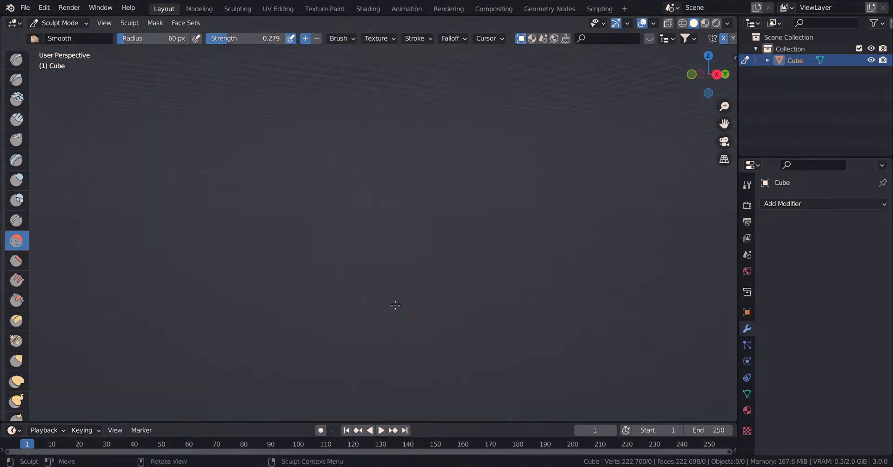
Sculpt muscle strands on the lower upper arm and along the front of the forearm using Clay Strips at a 60 px radius.
{"action": "scroll", "coordinate": [395, 273], "scroll_direction": "down", "scroll_amount": 8}
{"action": "middle_click_drag", "start_coordinate": [390, 274], "coordinate": [450, 271]}
{"action": "key", "text": "KP_1"}
{"action": "scroll", "coordinate": [411, 273], "scroll_direction": "up", "scroll_amount": 7}
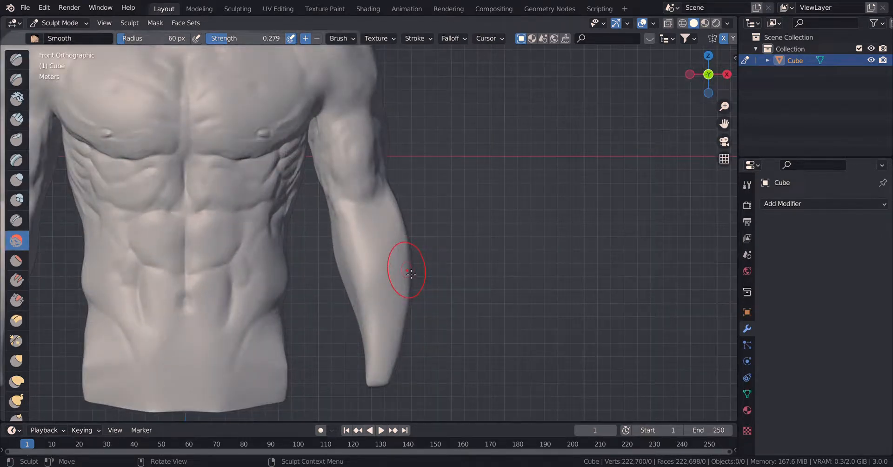
{"action": "scroll", "coordinate": [341, 220], "scroll_direction": "up", "scroll_amount": 3}
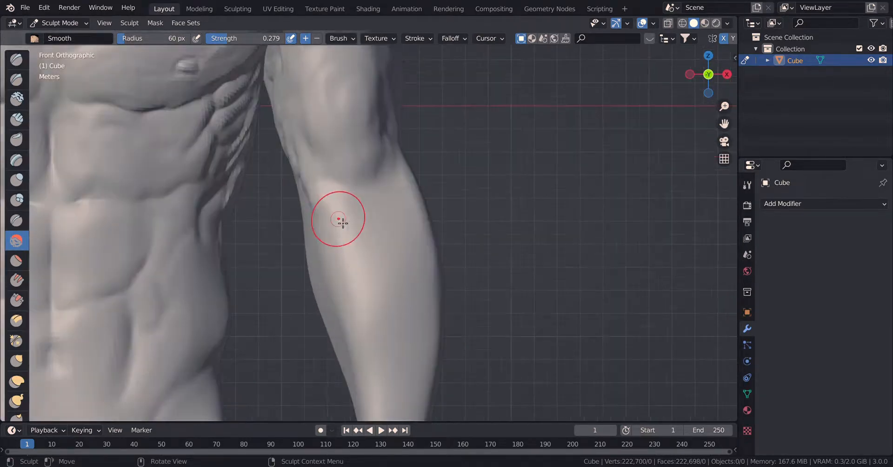
{"action": "scroll", "coordinate": [341, 220], "scroll_direction": "down", "scroll_amount": 2}
{"action": "scroll", "coordinate": [372, 239], "scroll_direction": "up", "scroll_amount": 1}
{"action": "mouse_move", "coordinate": [367, 238]}
{"action": "left_mouse_down"}
{"action": "mouse_move", "coordinate": [394, 198]}
{"action": "mouse_move", "coordinate": [398, 366]}
{"action": "mouse_move", "coordinate": [427, 342]}
{"action": "mouse_move", "coordinate": [388, 224]}
{"action": "mouse_move", "coordinate": [426, 291]}
{"action": "mouse_move", "coordinate": [404, 219]}
{"action": "mouse_move", "coordinate": [381, 223]}
{"action": "mouse_move", "coordinate": [376, 93]}
{"action": "mouse_move", "coordinate": [335, 106]}
{"action": "mouse_move", "coordinate": [339, 72]}
{"action": "left_mouse_up"}
{"action": "scroll", "coordinate": [418, 281], "scroll_direction": "up", "scroll_amount": 1}
{"action": "left_click_drag", "start_coordinate": [338, 241], "coordinate": [314, 259]}
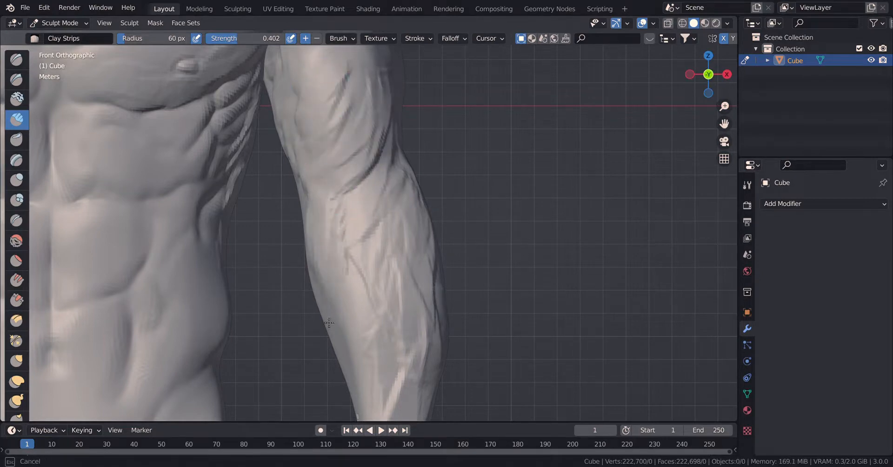
{"action": "left_click_drag", "start_coordinate": [329, 323], "coordinate": [323, 272]}
Bulge the inner forearm outward and pull in its outer contour below the elbow using Elastic Deform at a 90 px radius.
{"action": "left_click", "coordinate": [17, 381]}
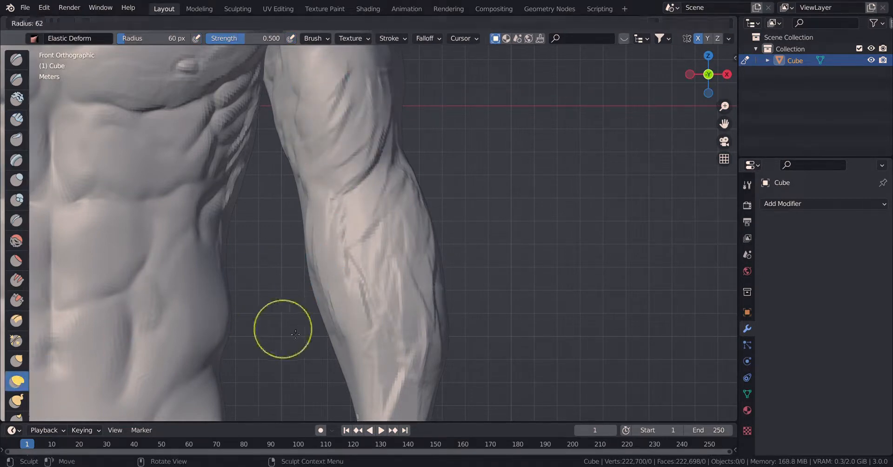
{"action": "left_click_drag", "start_coordinate": [305, 231], "coordinate": [319, 369]}
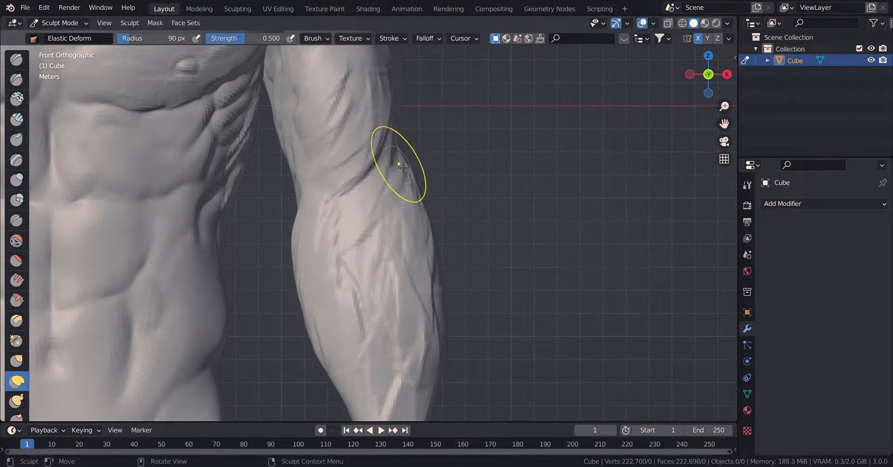
{"action": "mouse_move", "coordinate": [398, 169]}
{"action": "left_mouse_down"}
{"action": "mouse_move", "coordinate": [413, 140]}
{"action": "mouse_move", "coordinate": [382, 143]}
{"action": "left_mouse_up"}
{"action": "left_click_drag", "start_coordinate": [300, 89], "coordinate": [300, 90]}
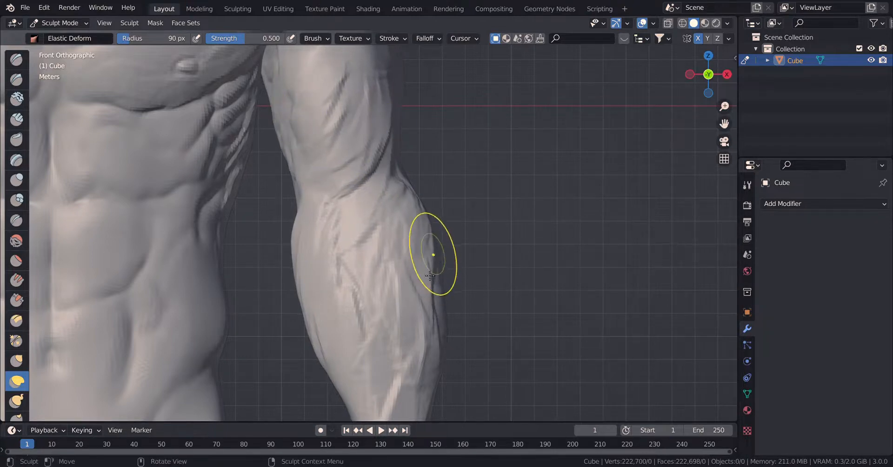
{"action": "left_click_drag", "start_coordinate": [430, 275], "coordinate": [425, 377]}
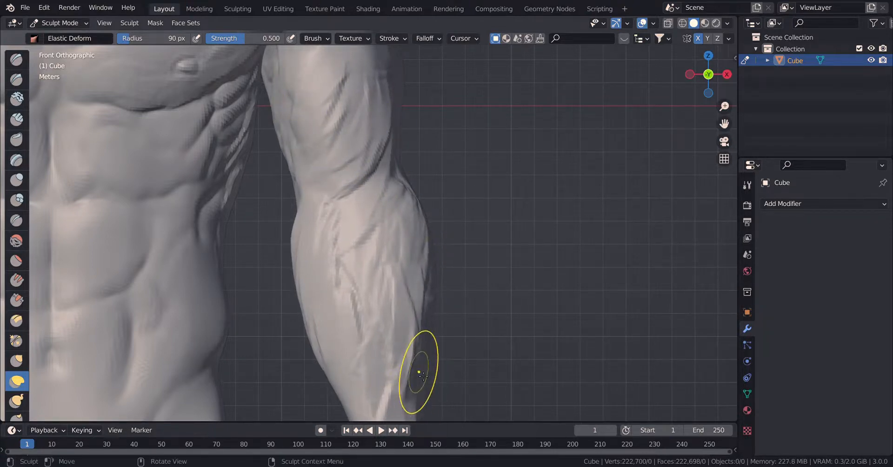
Reshape the lower forearm and broaden the wrist end with Elastic Deform.
{"action": "middle_click_drag", "start_coordinate": [422, 377], "coordinate": [458, 238], "text": "shift"}
{"action": "left_click_drag", "start_coordinate": [399, 300], "coordinate": [385, 304]}
{"action": "left_click_drag", "start_coordinate": [402, 344], "coordinate": [319, 371]}
{"action": "left_click_drag", "start_coordinate": [445, 290], "coordinate": [435, 292]}
{"action": "left_click_drag", "start_coordinate": [425, 330], "coordinate": [434, 336]}
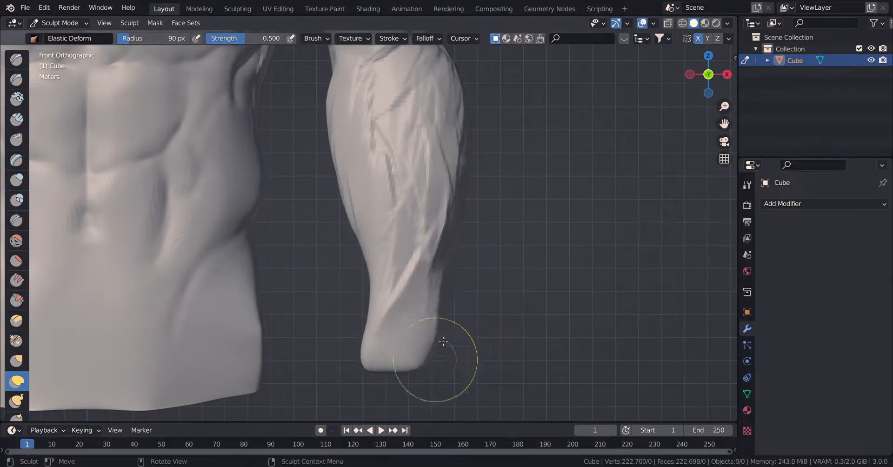
{"action": "left_click_drag", "start_coordinate": [433, 380], "coordinate": [434, 384]}
Slim the outer forearm contour and adjust both sides of the wrist with Elastic Deform.
{"action": "middle_click_drag", "start_coordinate": [471, 227], "coordinate": [470, 253], "text": "shift"}
{"action": "left_click_drag", "start_coordinate": [454, 87], "coordinate": [444, 92]}
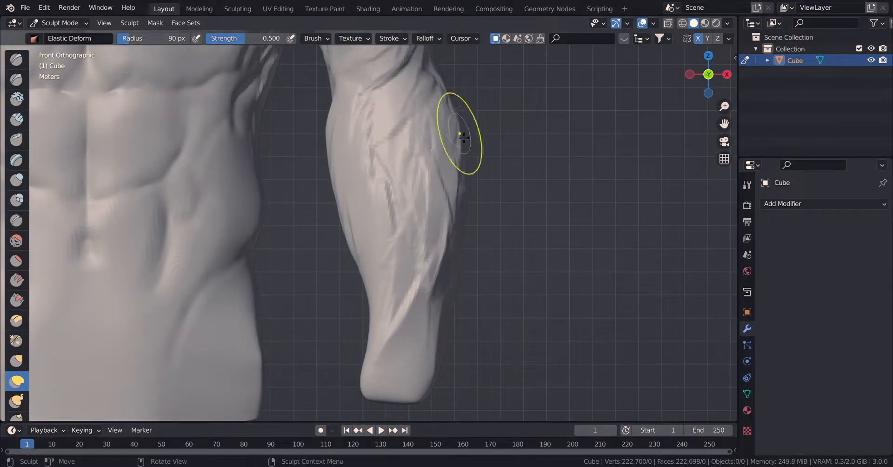
{"action": "mouse_move", "coordinate": [461, 140]}
{"action": "left_mouse_down"}
{"action": "mouse_move", "coordinate": [473, 172]}
{"action": "mouse_move", "coordinate": [461, 174]}
{"action": "left_mouse_up"}
{"action": "left_click_drag", "start_coordinate": [452, 207], "coordinate": [441, 210]}
{"action": "left_click_drag", "start_coordinate": [430, 286], "coordinate": [422, 289]}
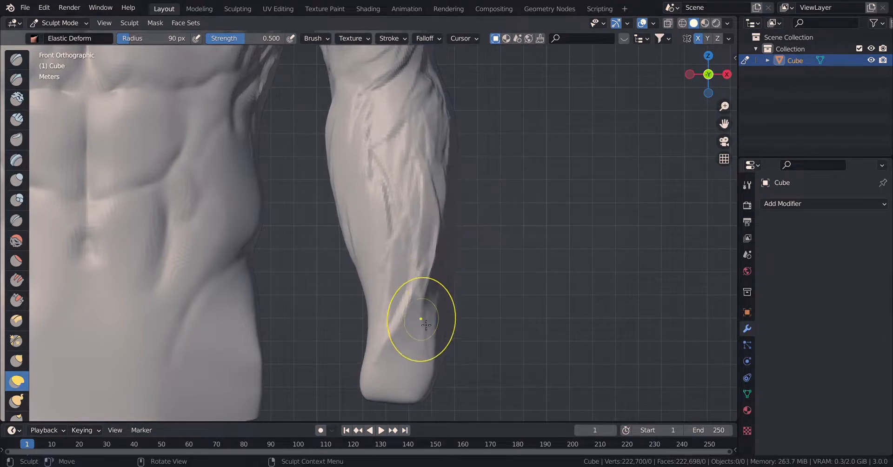
{"action": "left_click_drag", "start_coordinate": [434, 391], "coordinate": [413, 403]}
{"action": "left_click_drag", "start_coordinate": [377, 312], "coordinate": [363, 314]}
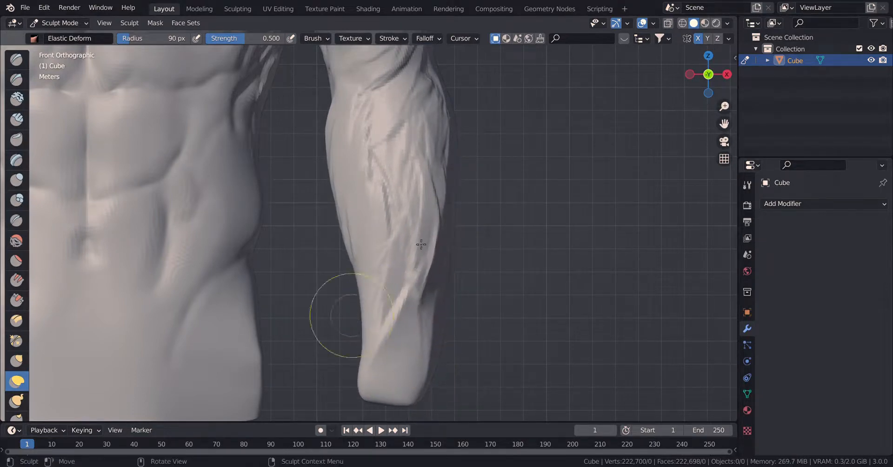
Soften the forearm muscle strands with the Smooth brush at a 90 px radius and 0.279 strength.
{"action": "scroll", "coordinate": [420, 245], "scroll_direction": "down", "scroll_amount": 5}
{"action": "mouse_move", "coordinate": [414, 235]}
{"action": "middle_mouse_down", "text": "shift"}
{"action": "mouse_move", "coordinate": [417, 246]}
{"action": "mouse_move", "coordinate": [541, 301]}
{"action": "middle_mouse_up", "text": "shift"}
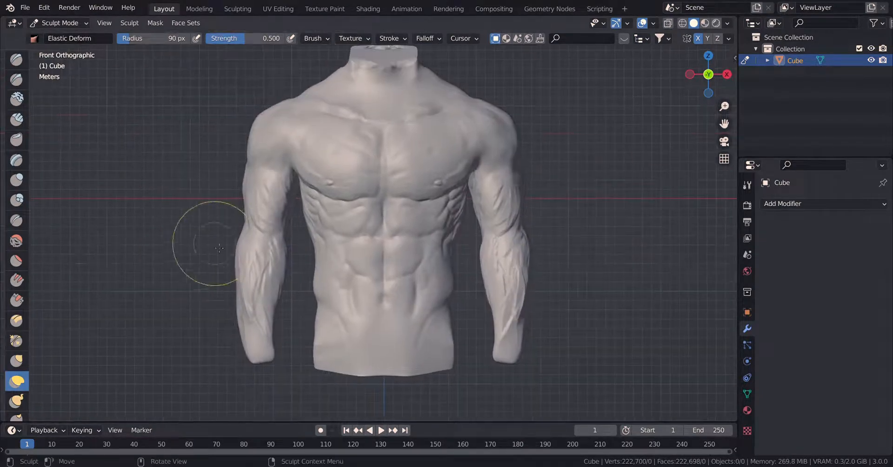
{"action": "left_click", "coordinate": [17, 240]}
{"action": "scroll", "coordinate": [371, 201], "scroll_direction": "up", "scroll_amount": 5}
{"action": "middle_click_drag", "start_coordinate": [131, 237], "coordinate": [170, 214], "text": "shift"}
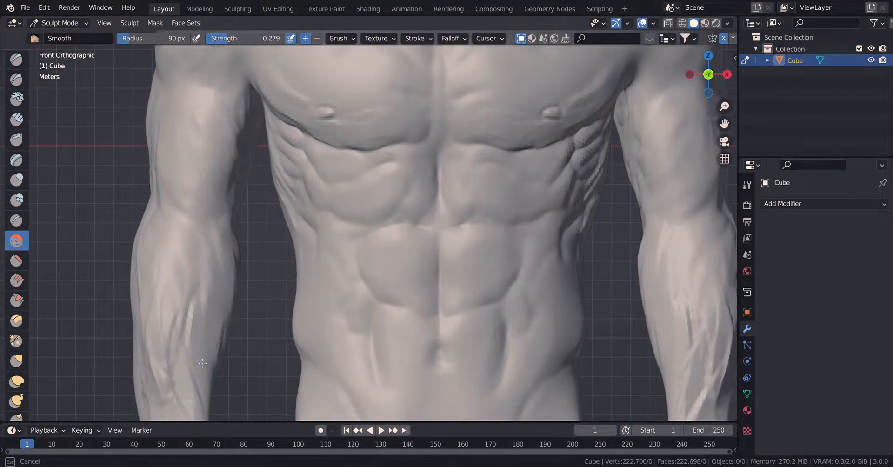